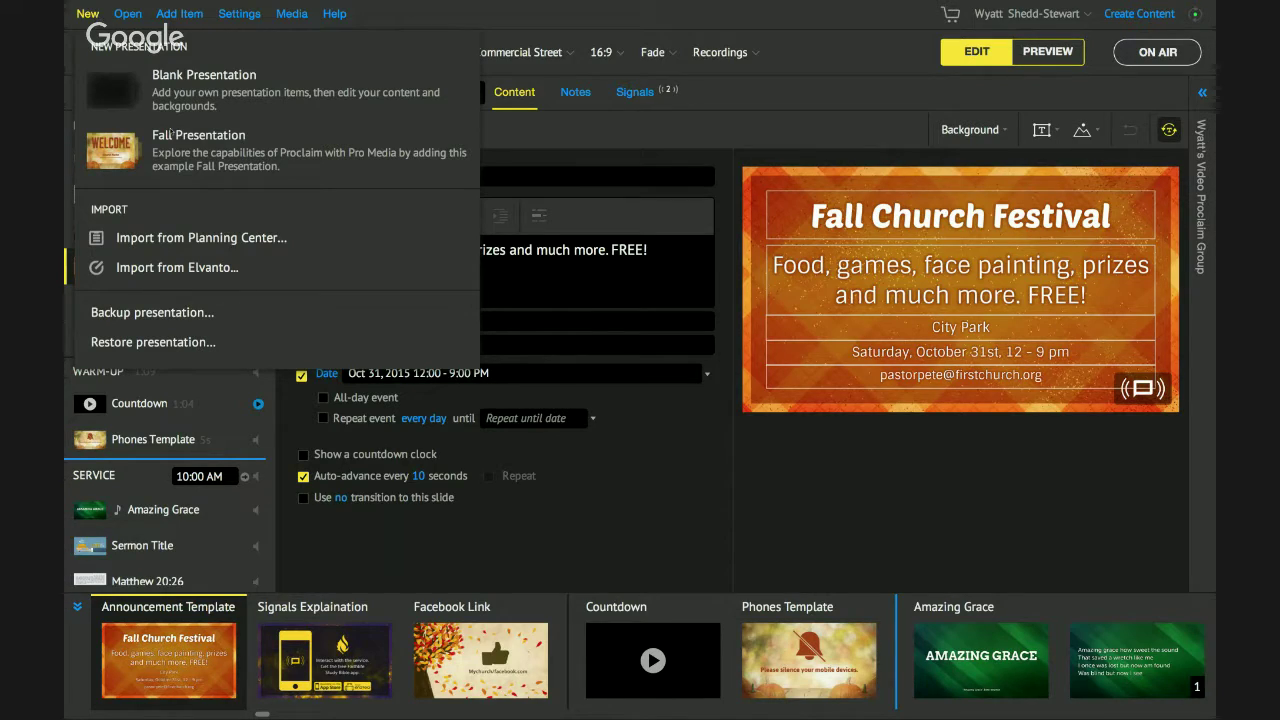
pyautogui.click(124, 14)
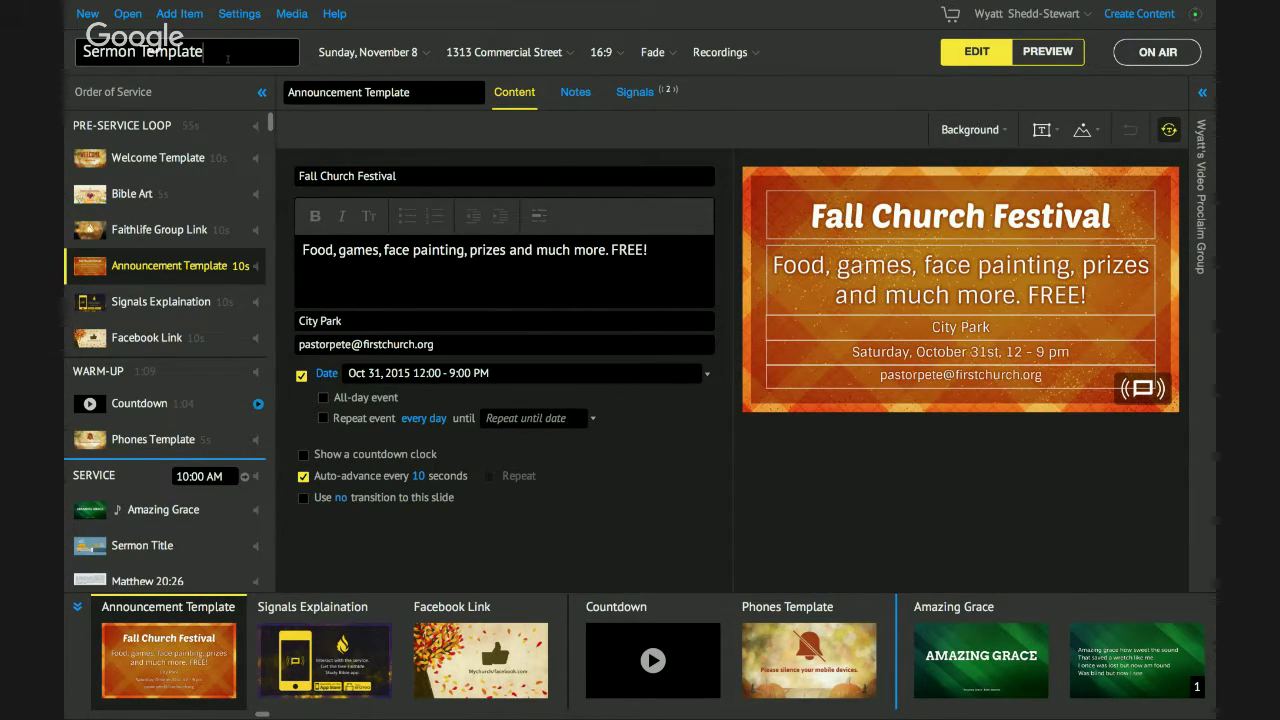
pyautogui.click(136, 13)
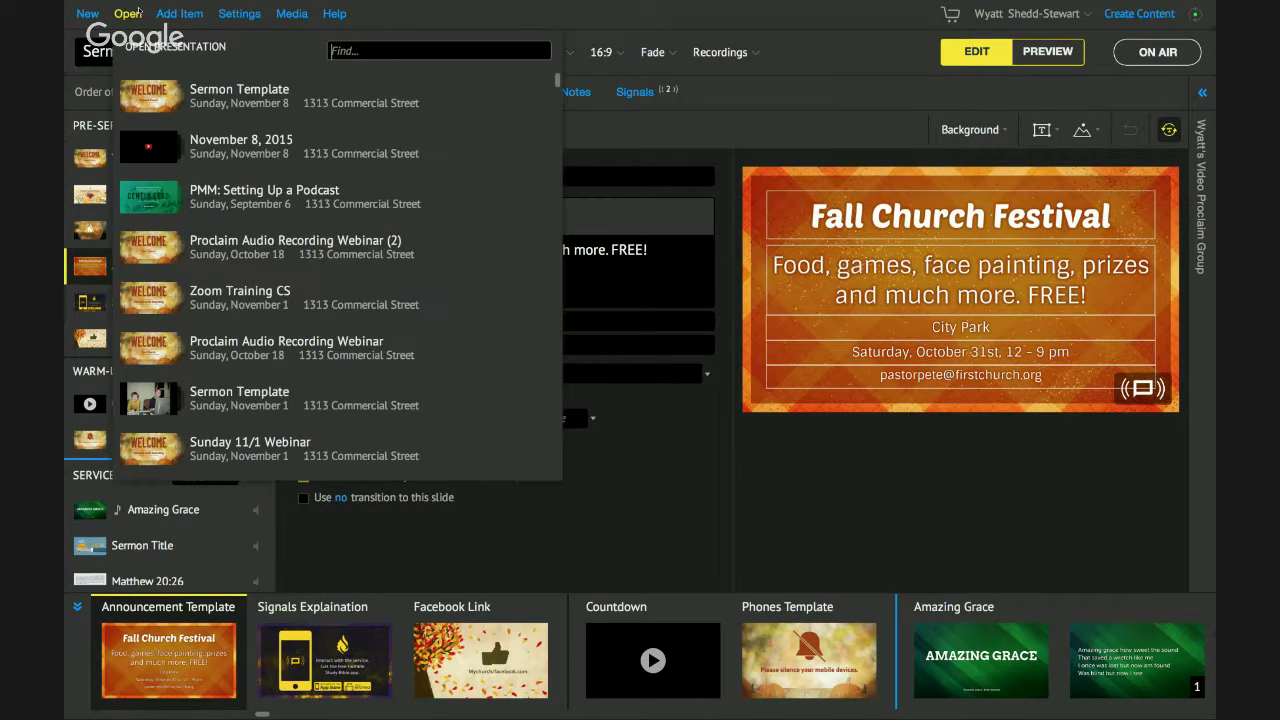
pyautogui.click(87, 14)
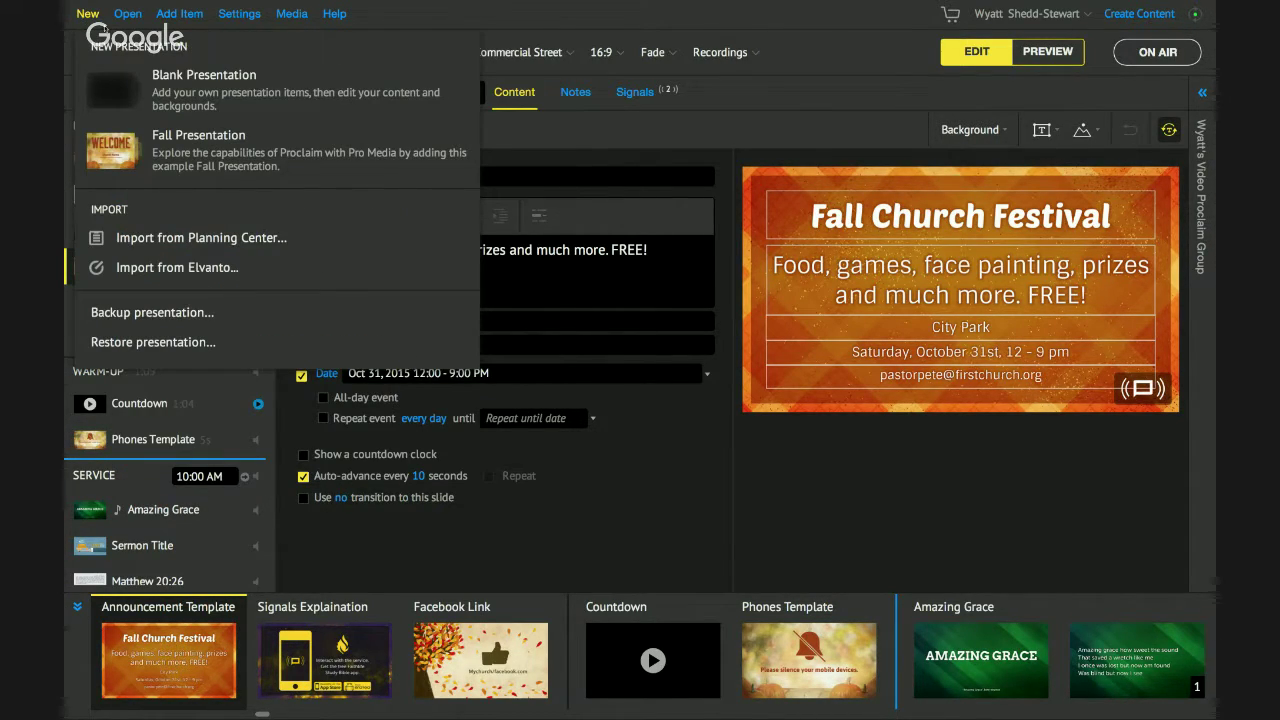
pyautogui.click(103, 25)
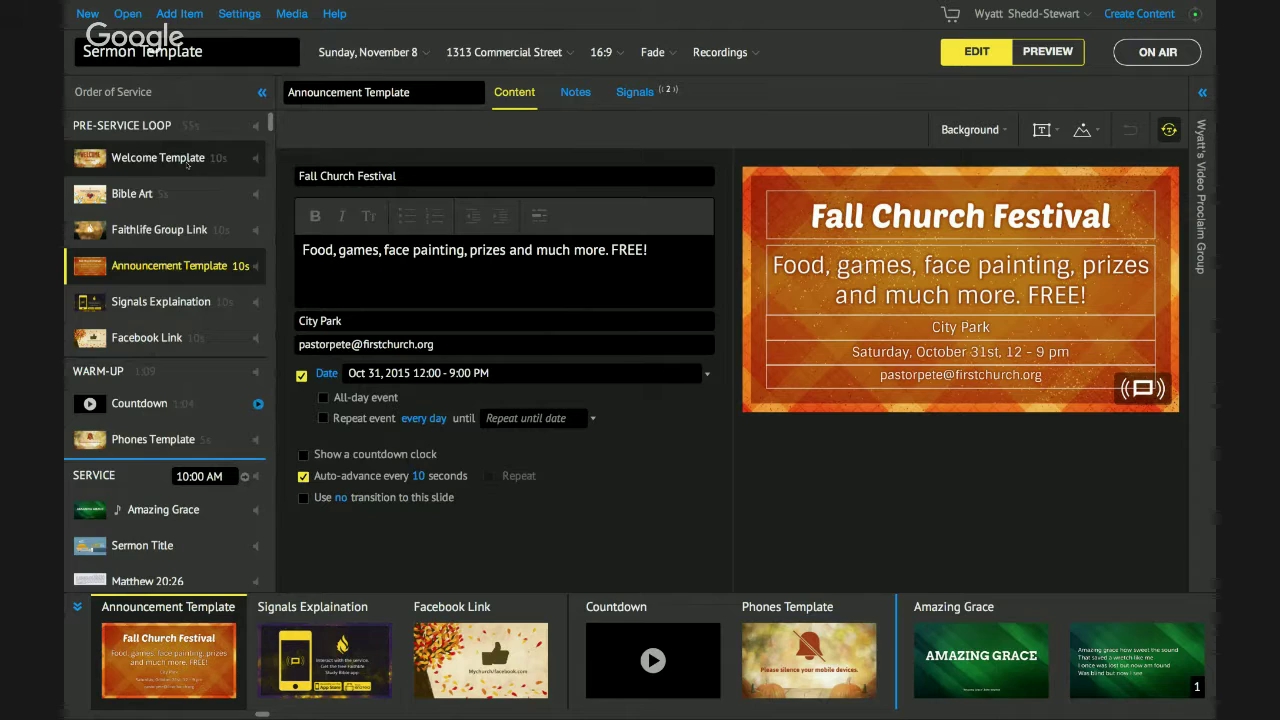
# - Open the Welcome Template item in the pre-service loop and look over the order of service below it
pyautogui.scroll(-1, 187, 160)
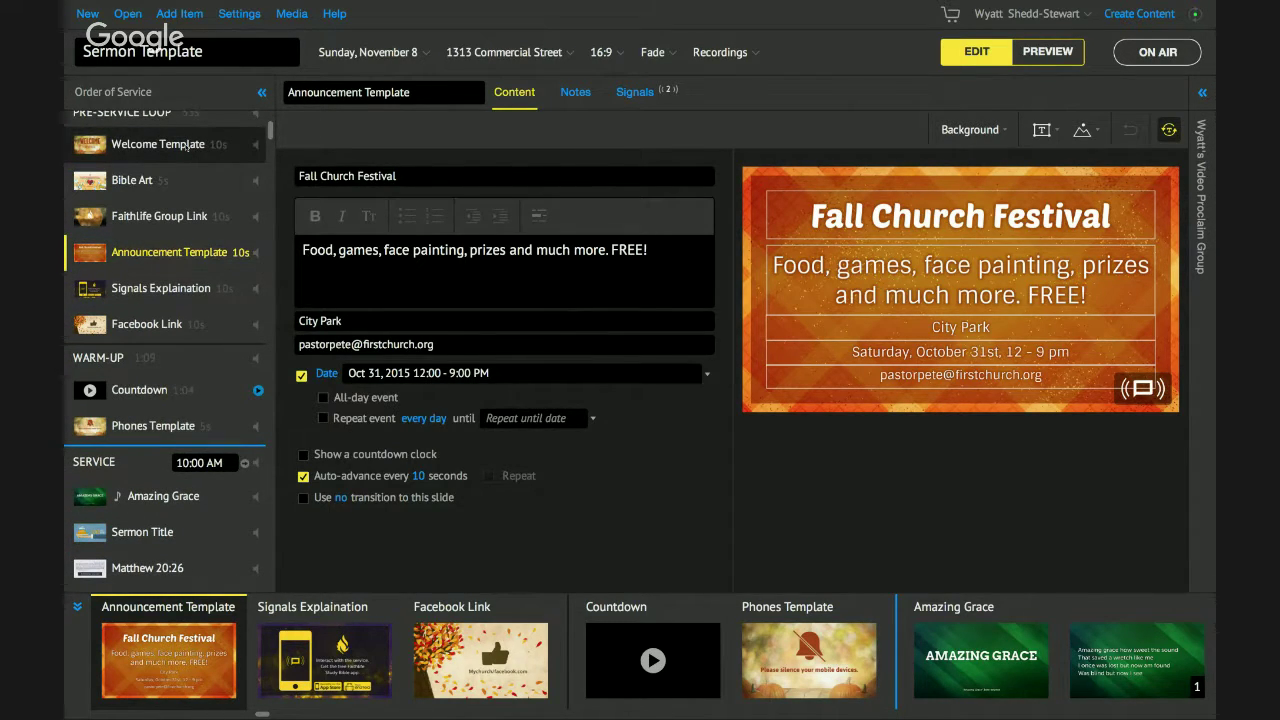
pyautogui.click(187, 147)
pyautogui.scroll(1, 187, 147)
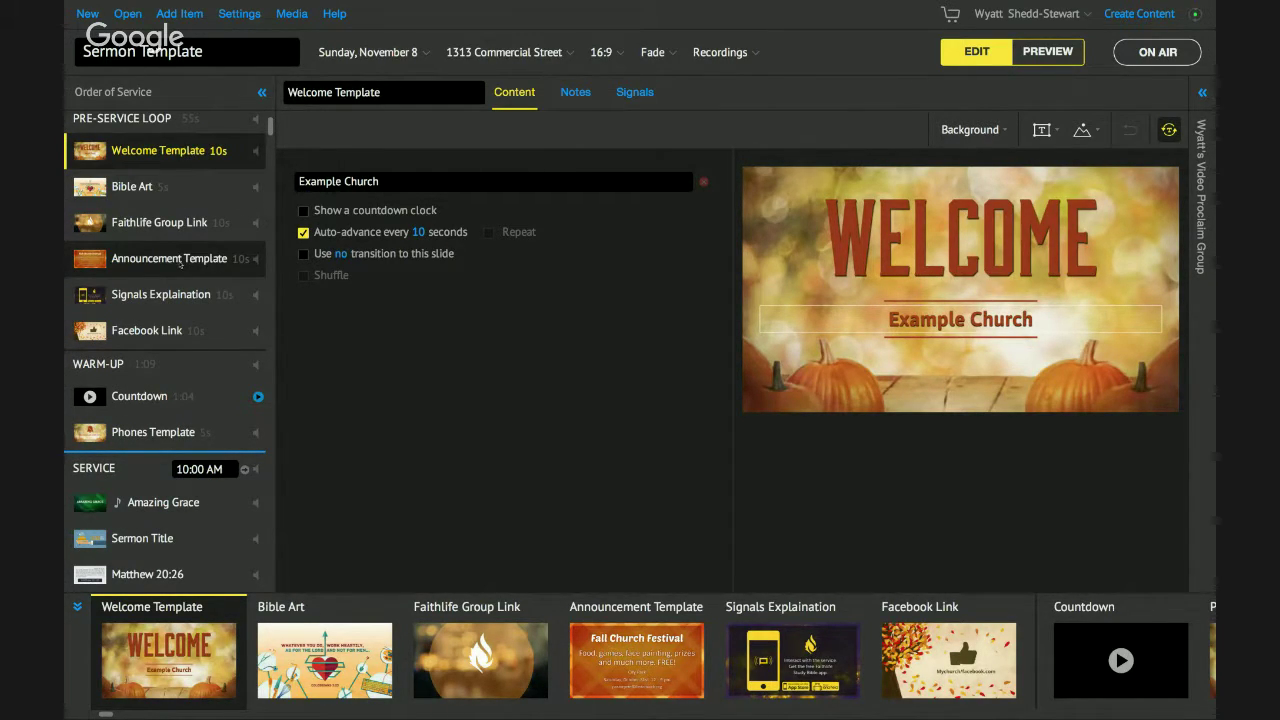
pyautogui.scroll(-4, 180, 320)
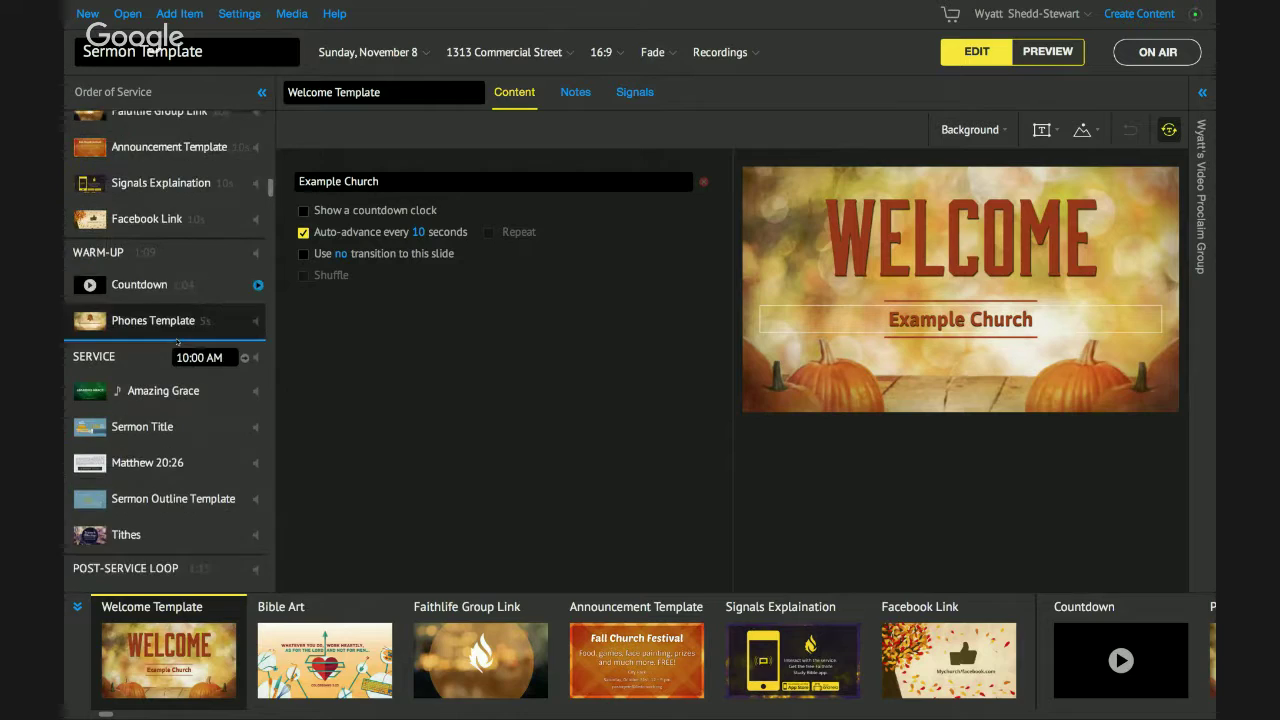
pyautogui.scroll(4, 177, 343)
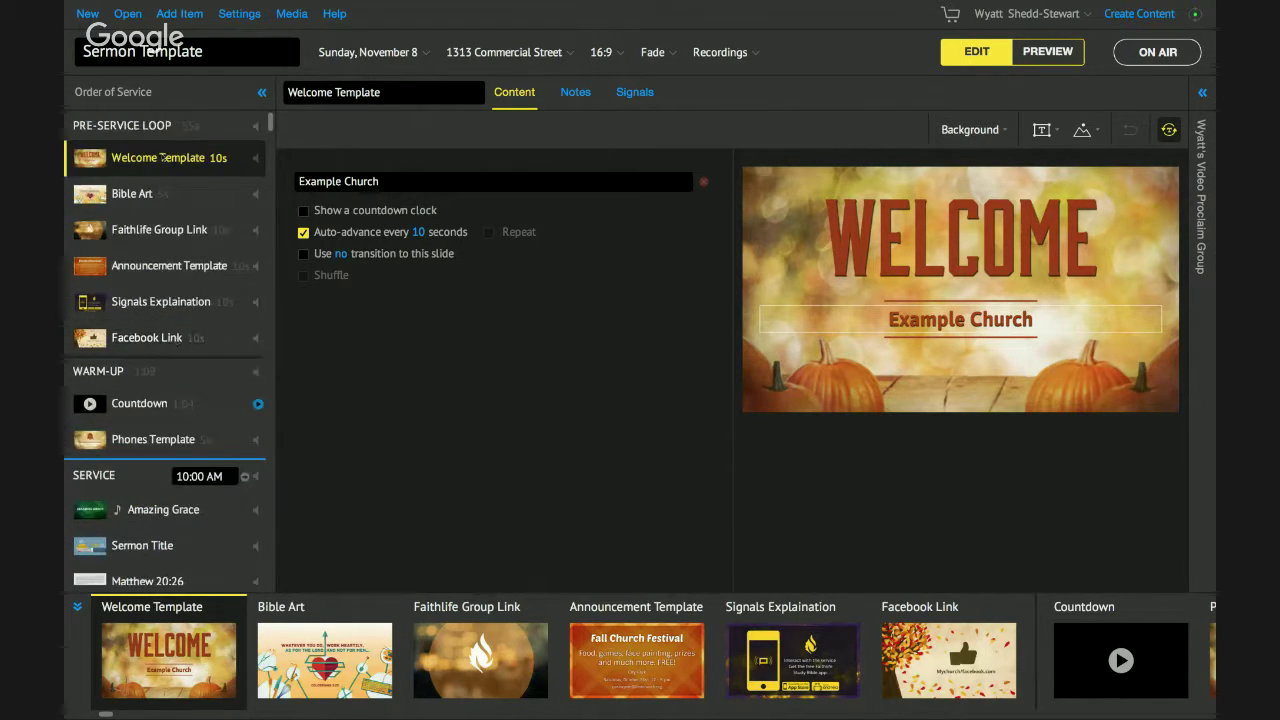
pyautogui.click(216, 53)
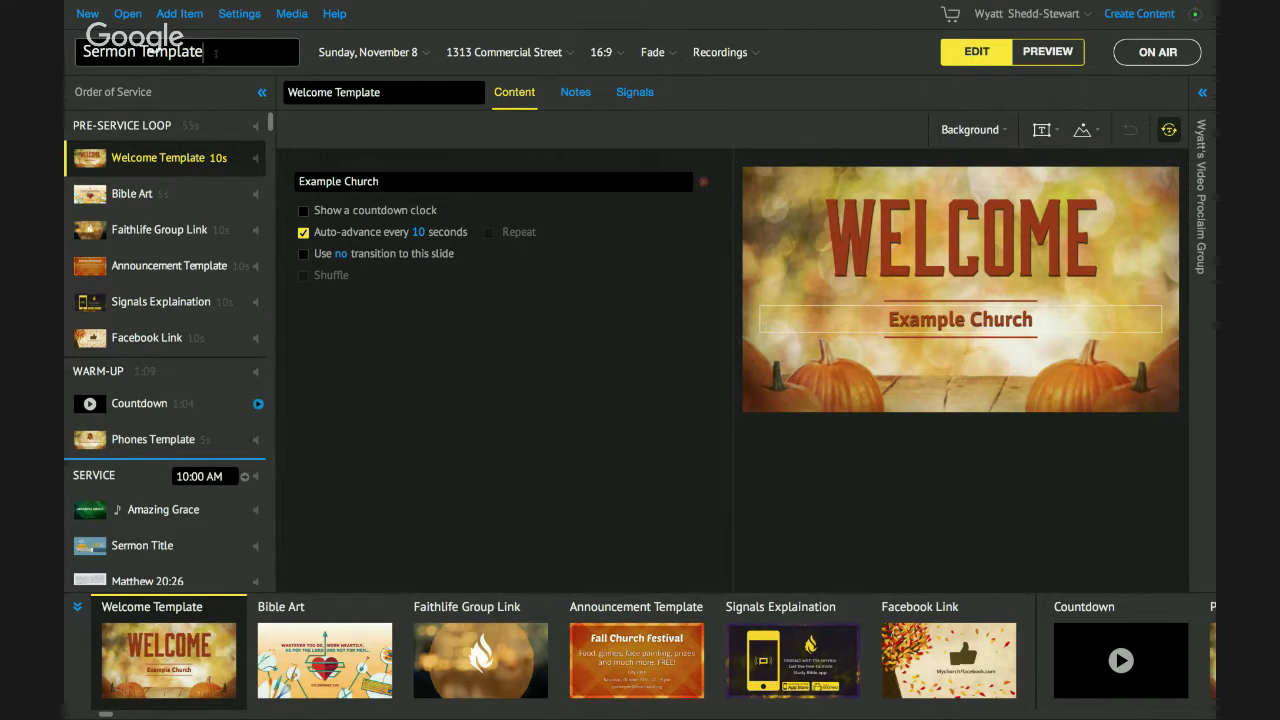
pyautogui.click(177, 158)
pyautogui.click(218, 54)
pyautogui.click(88, 13)
pyautogui.click(667, 332)
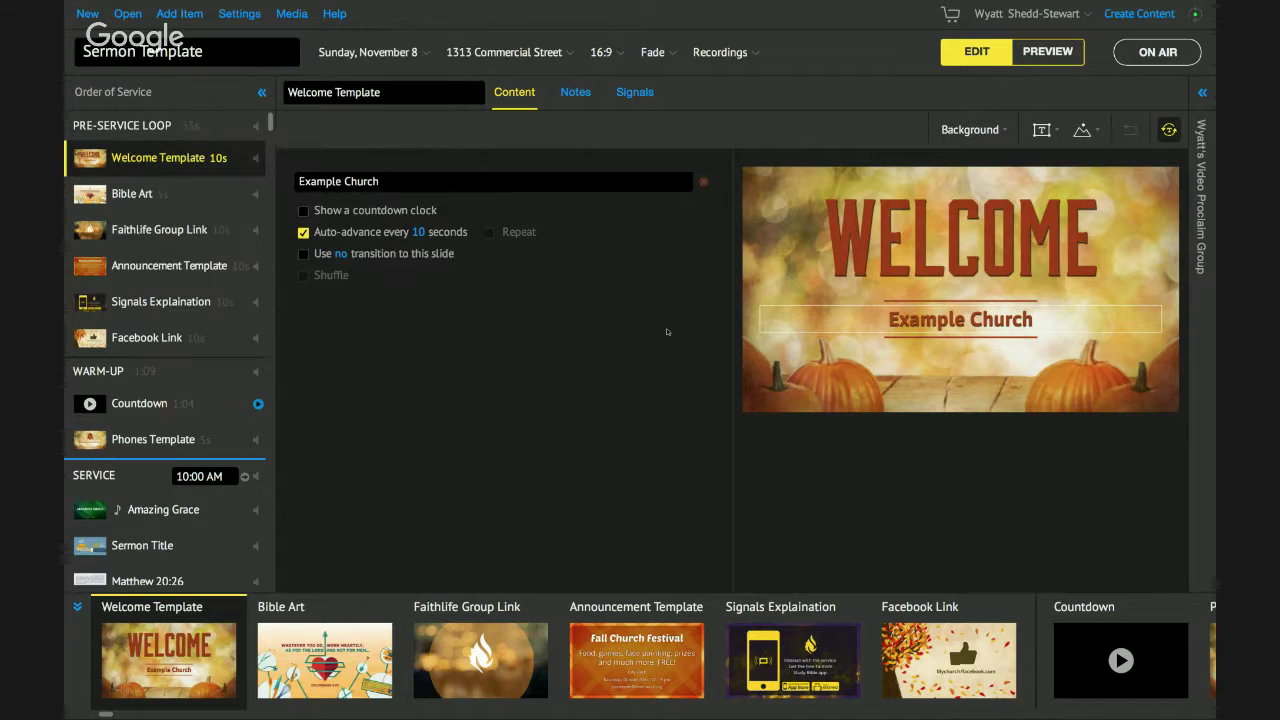
# - Review the Signals Explaination, Faithlife Group Link, Facebook Link and Bible Art slides in the pre-service loop
pyautogui.scroll(-2, 139, 214)
pyautogui.scroll(-8, 139, 214)
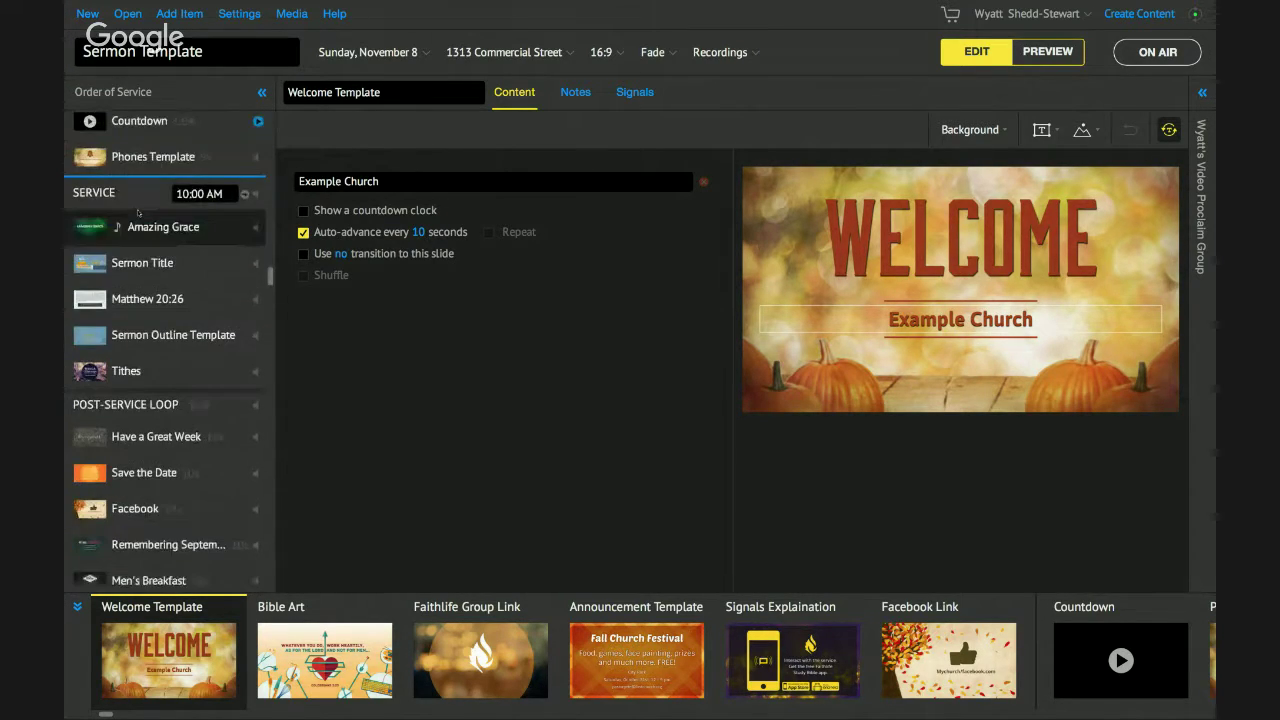
pyautogui.scroll(6, 139, 214)
pyautogui.scroll(4, 139, 213)
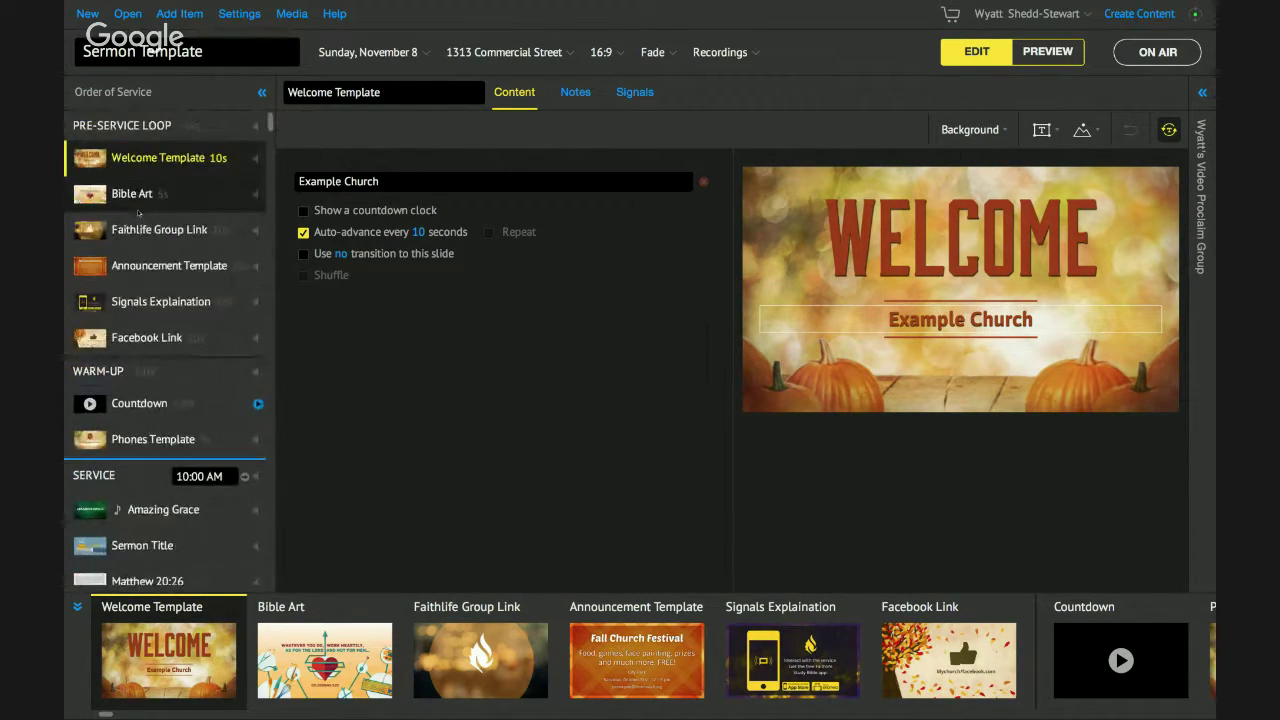
pyautogui.scroll(-1, 139, 213)
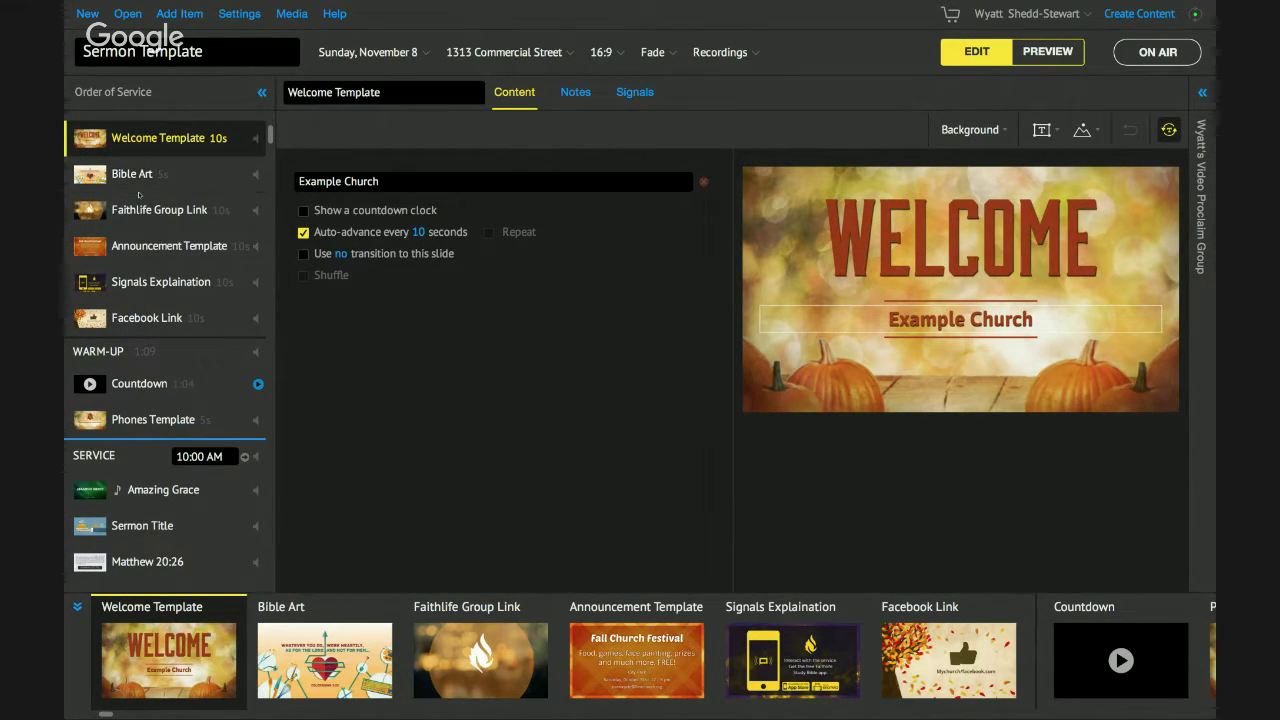
pyautogui.click(141, 250)
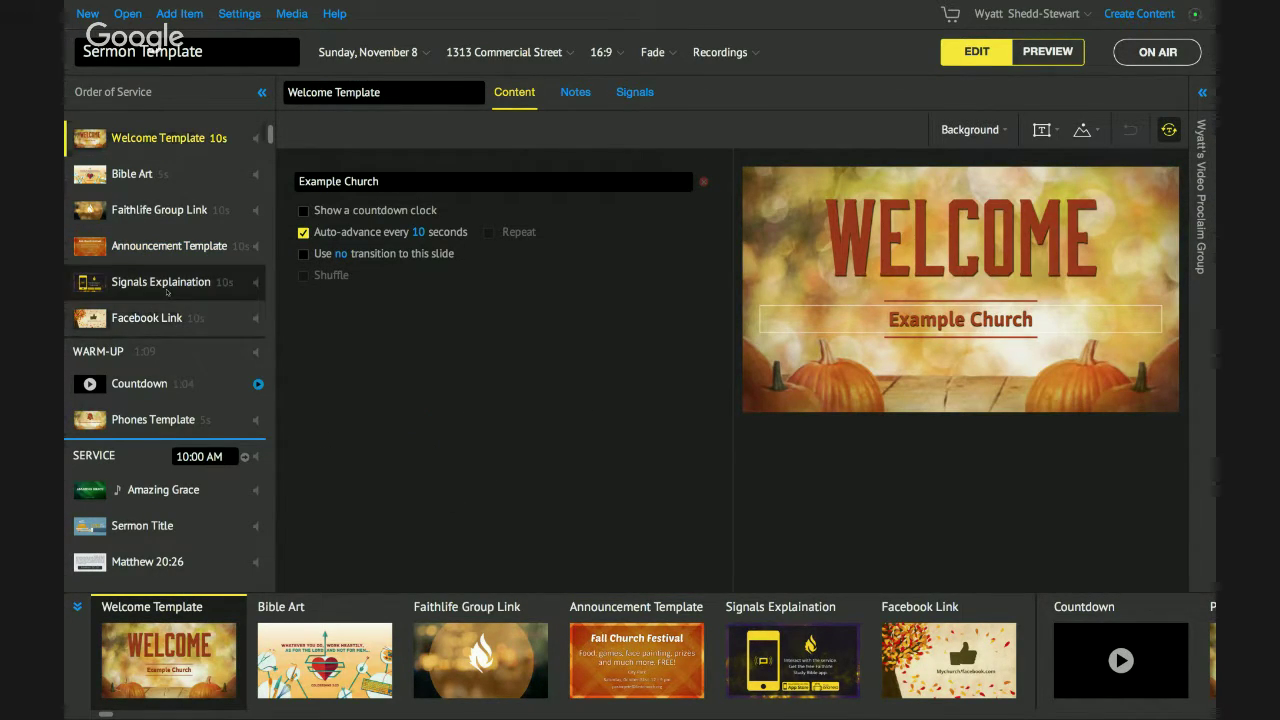
pyautogui.click(165, 285)
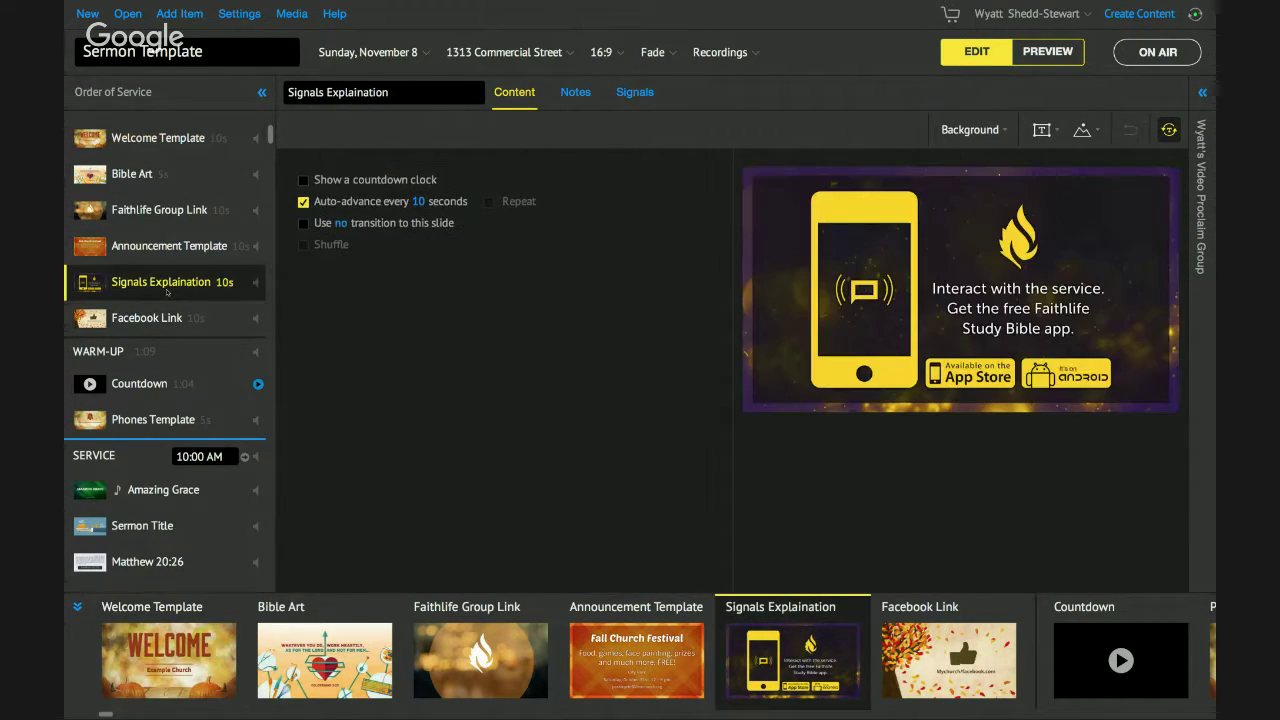
pyautogui.click(165, 212)
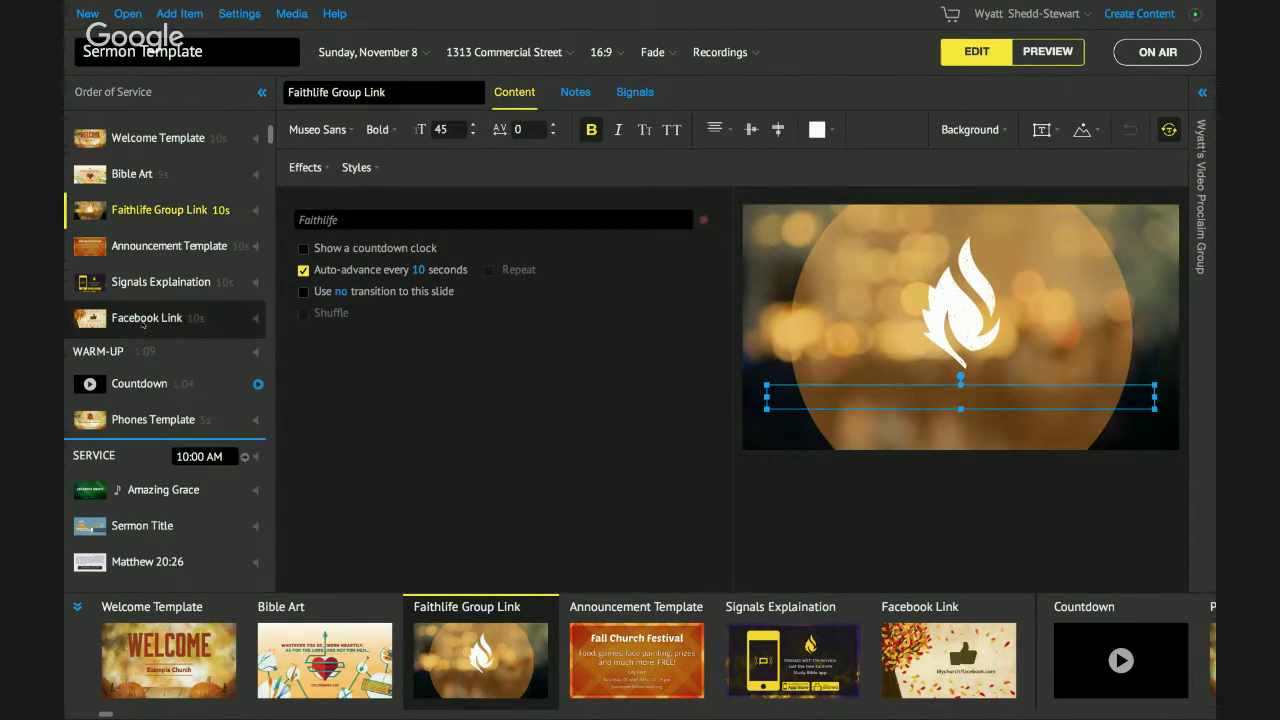
pyautogui.click(143, 320)
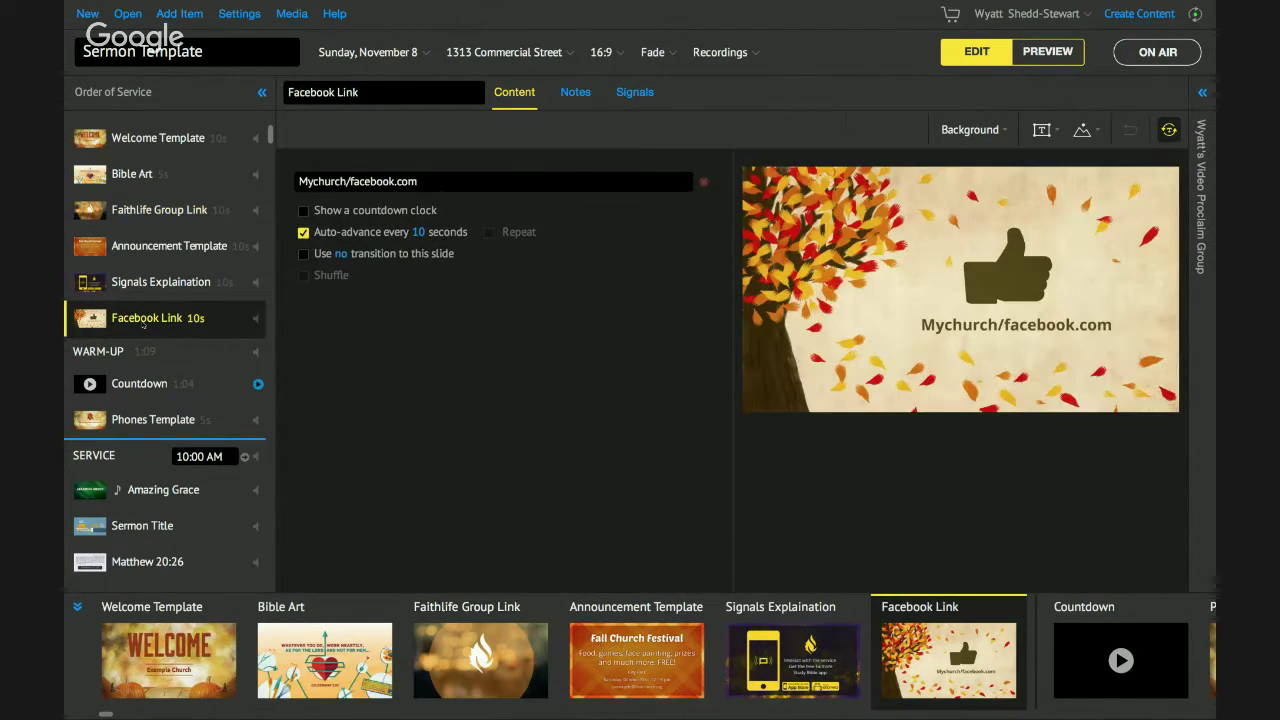
pyautogui.click(148, 178)
# - View the Countdown video and the Phones Template slide in the warm-up section
pyautogui.scroll(-3, 148, 178)
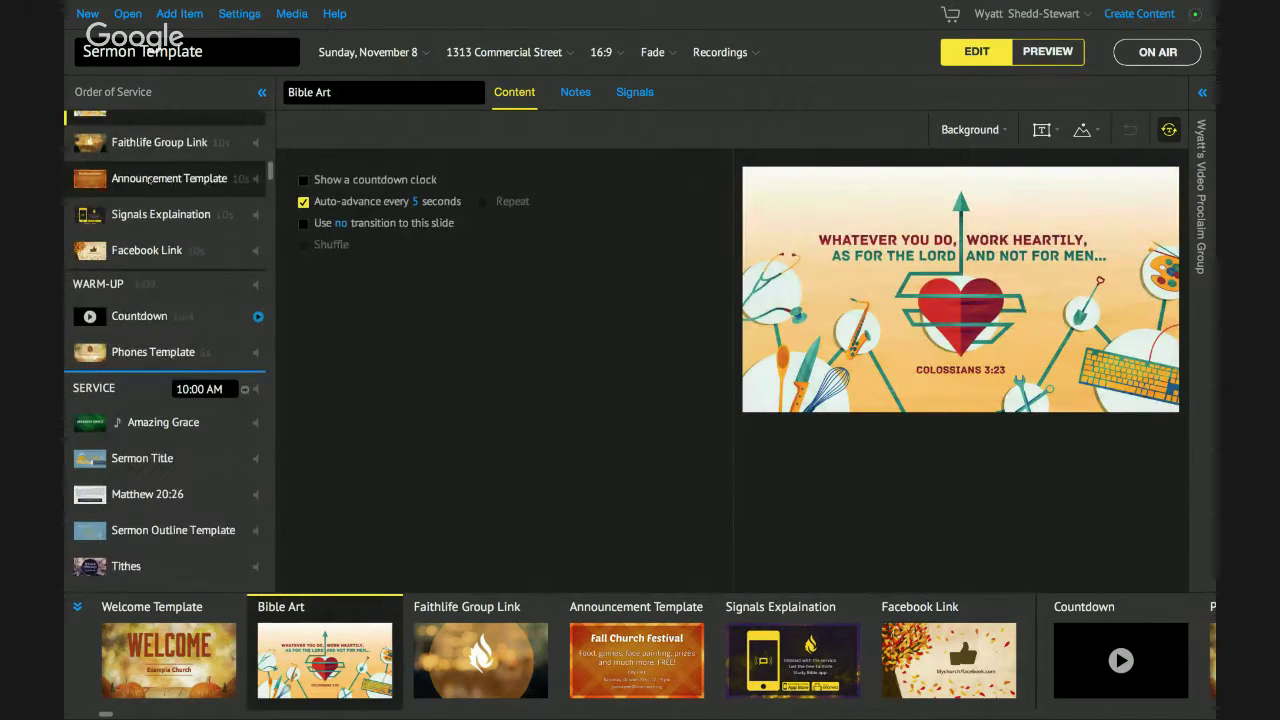
pyautogui.click(147, 250)
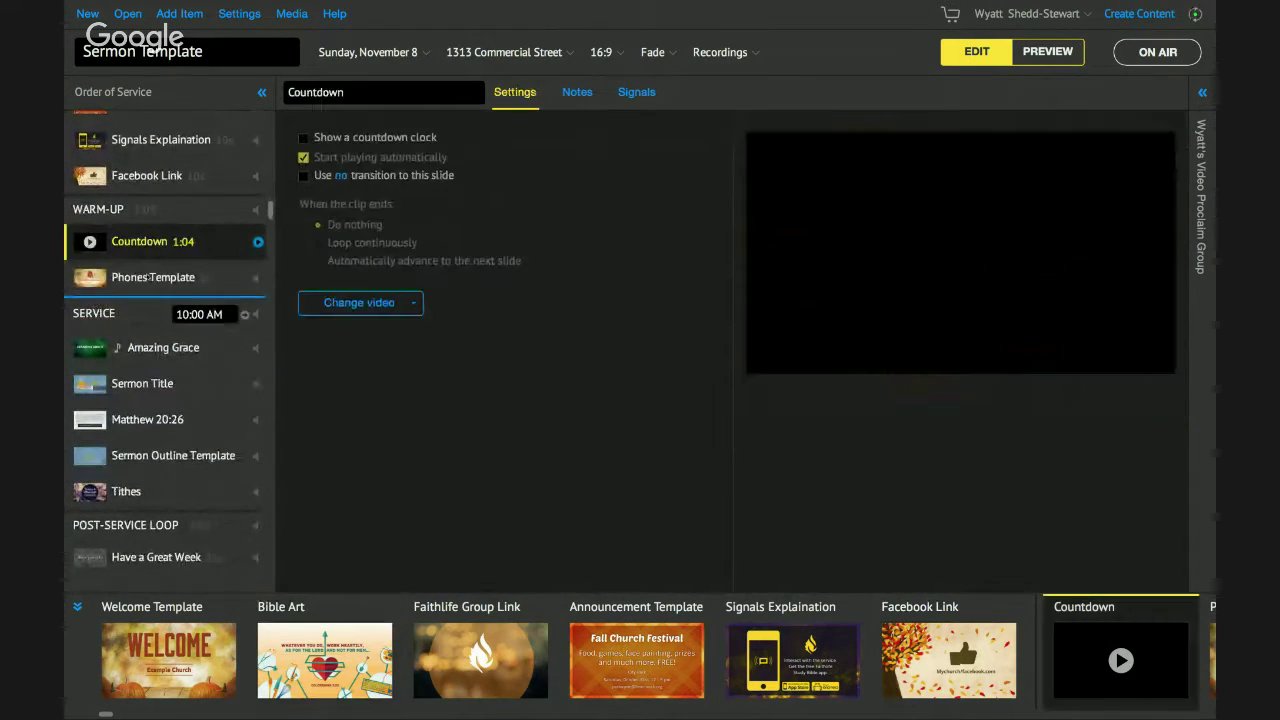
pyautogui.click(150, 277)
pyautogui.scroll(-1, 152, 330)
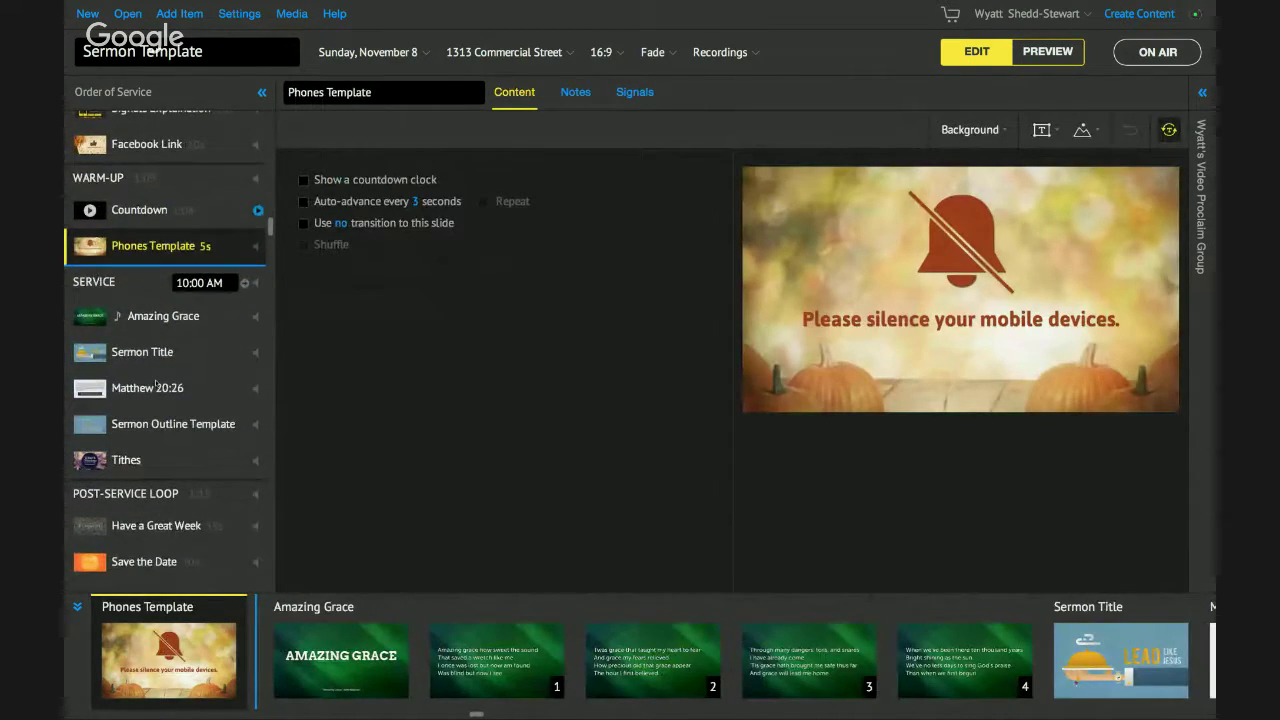
# - View the Sermon Outline Template and the Sermon Title slide in the service section
pyautogui.click(155, 424)
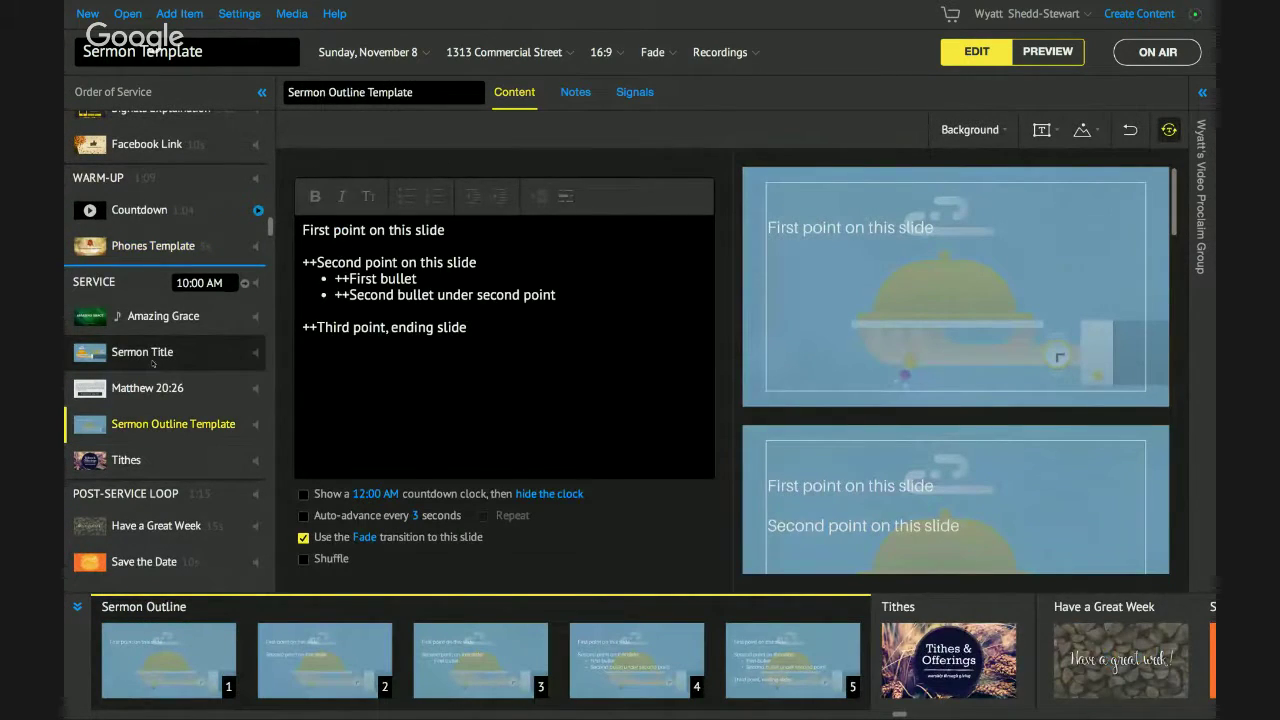
pyautogui.click(153, 364)
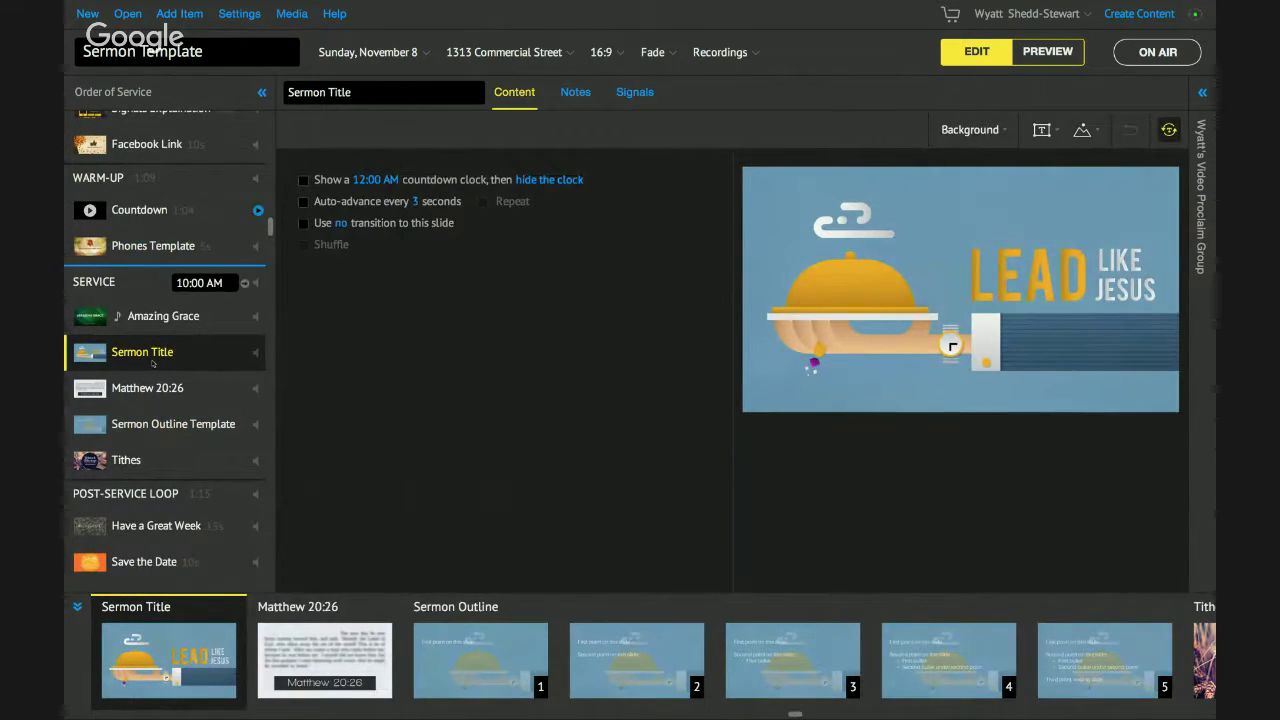
pyautogui.scroll(-1, 153, 364)
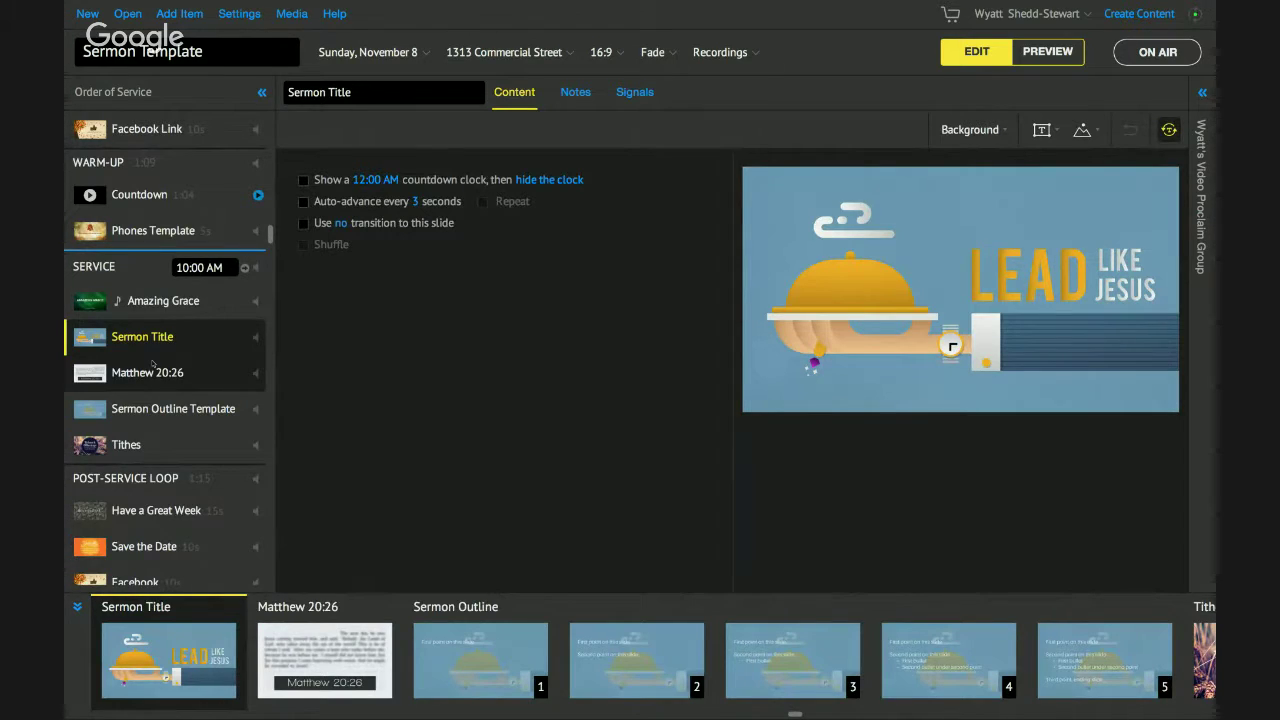
# - Look over the order of service from the start and examine the service's Sermon Outline Template, Matthew 20:26 and Tithes items
pyautogui.scroll(5, 153, 364)
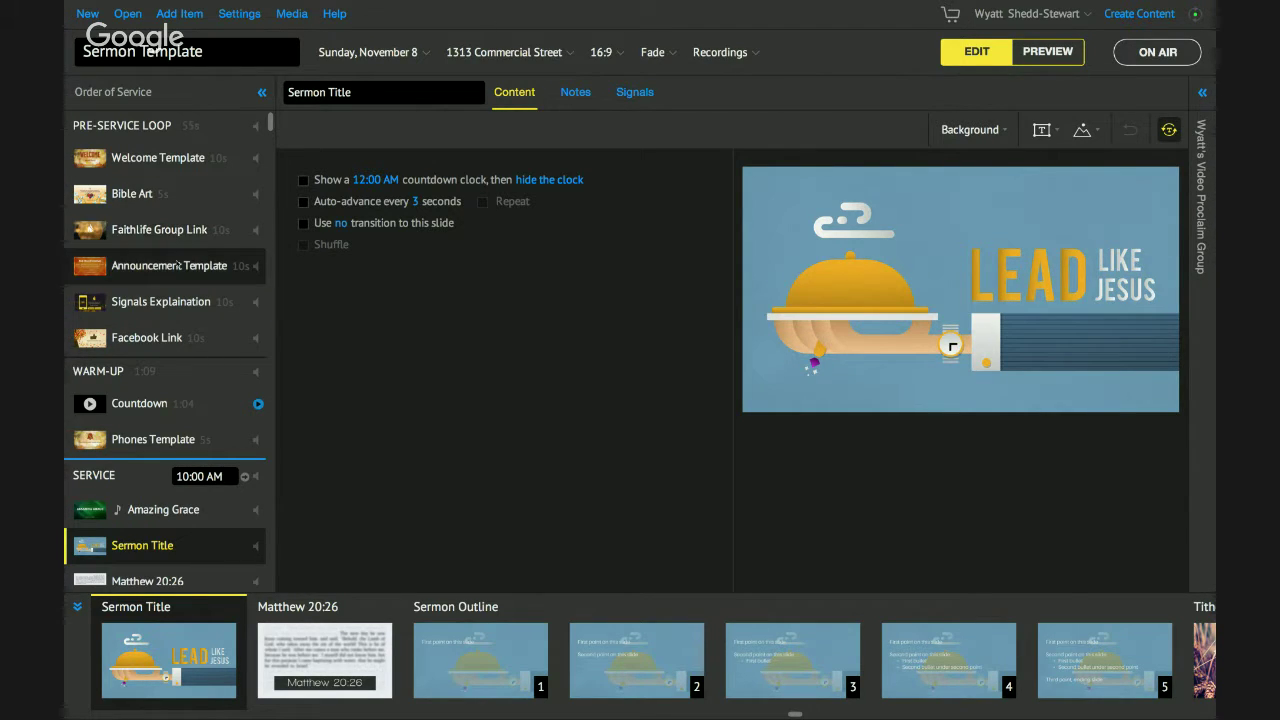
pyautogui.scroll(-3, 176, 265)
pyautogui.scroll(-1, 176, 262)
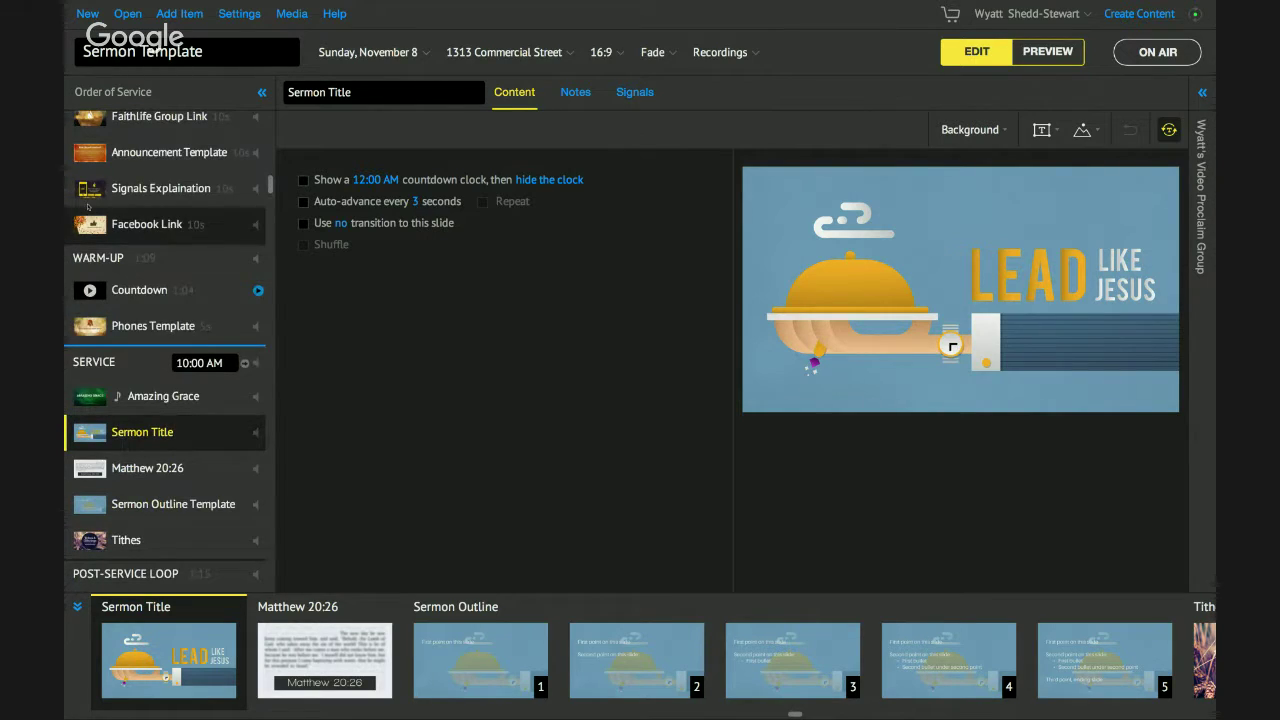
pyautogui.scroll(-1, 125, 340)
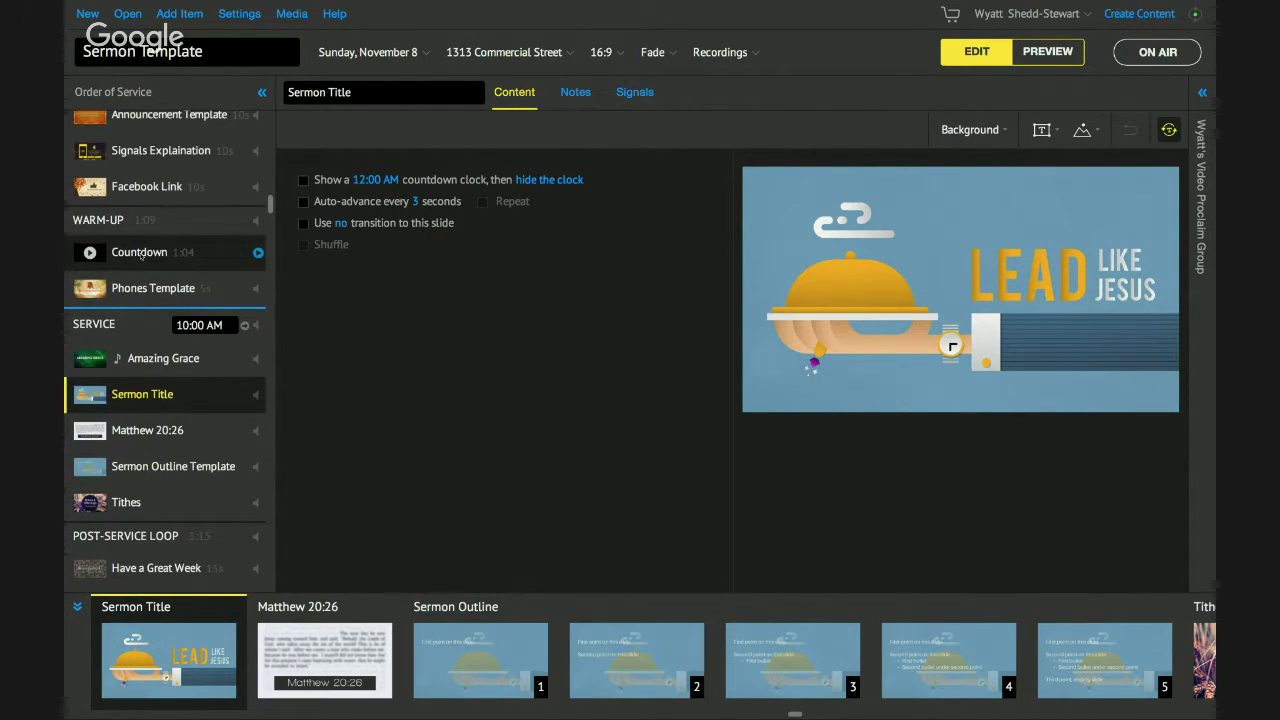
pyautogui.scroll(-2, 150, 275)
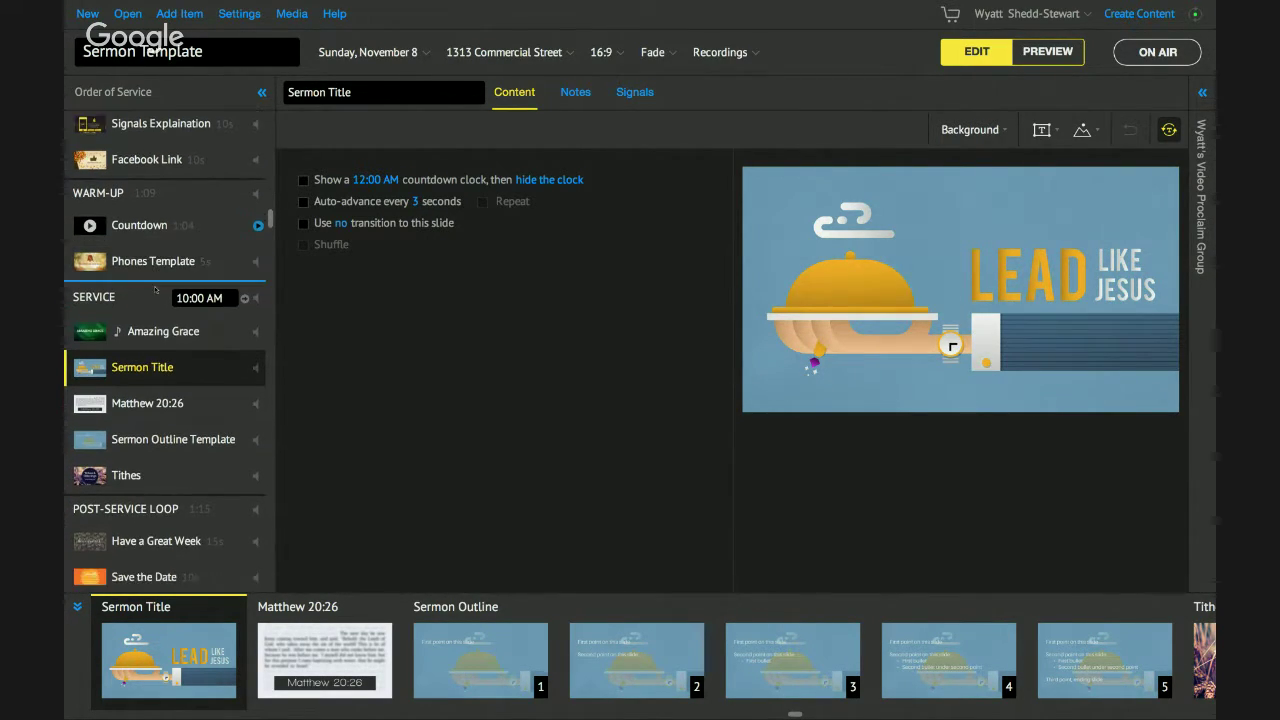
pyautogui.scroll(-1, 155, 289)
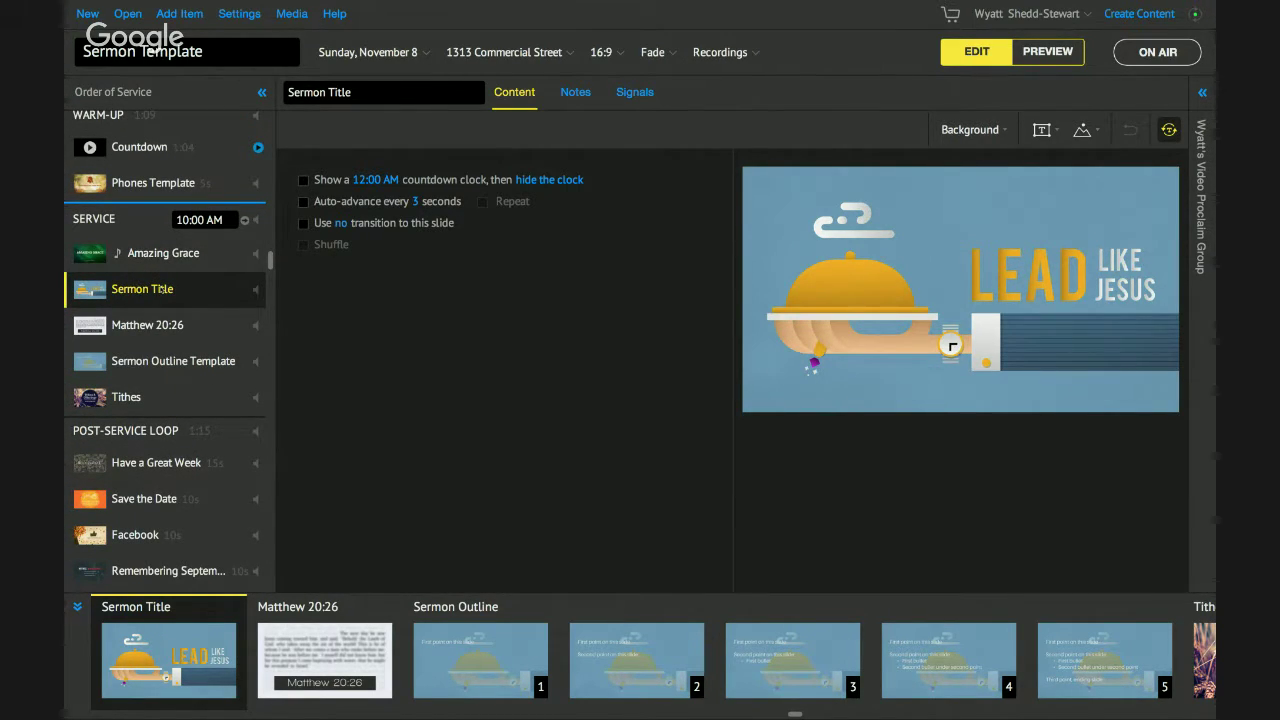
pyautogui.click(152, 364)
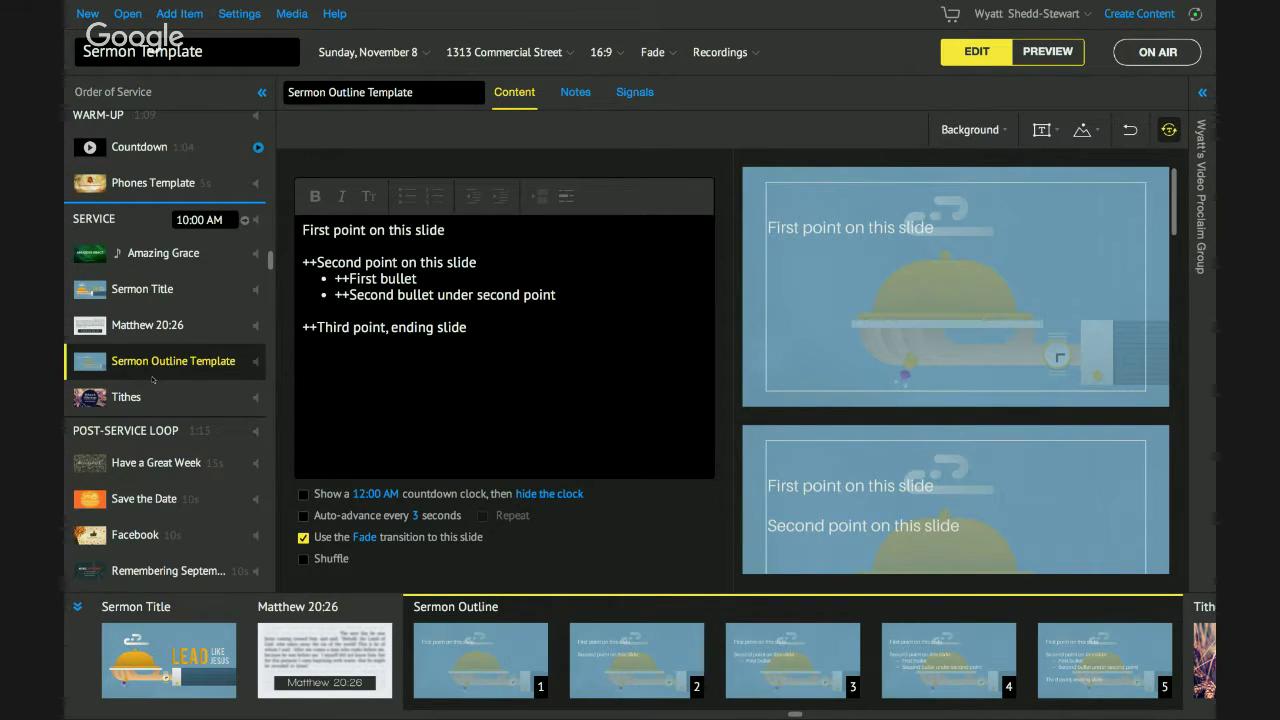
pyautogui.click(157, 326)
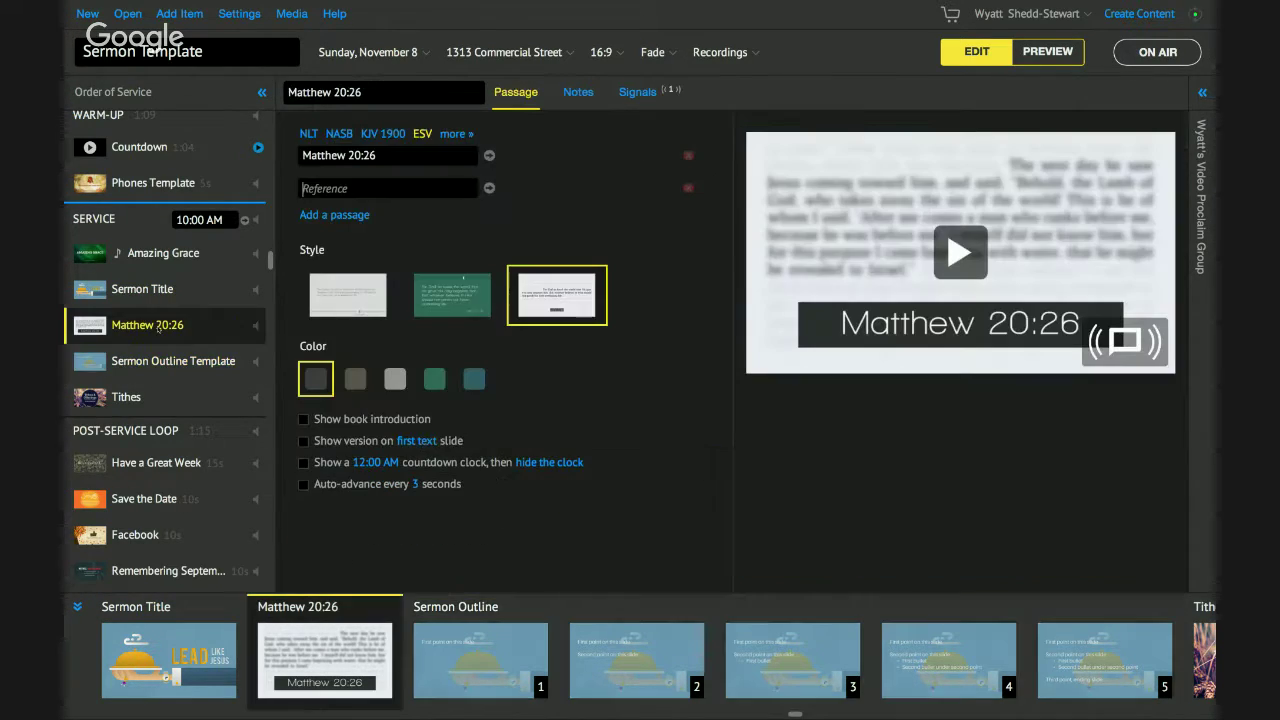
pyautogui.scroll(-1, 157, 326)
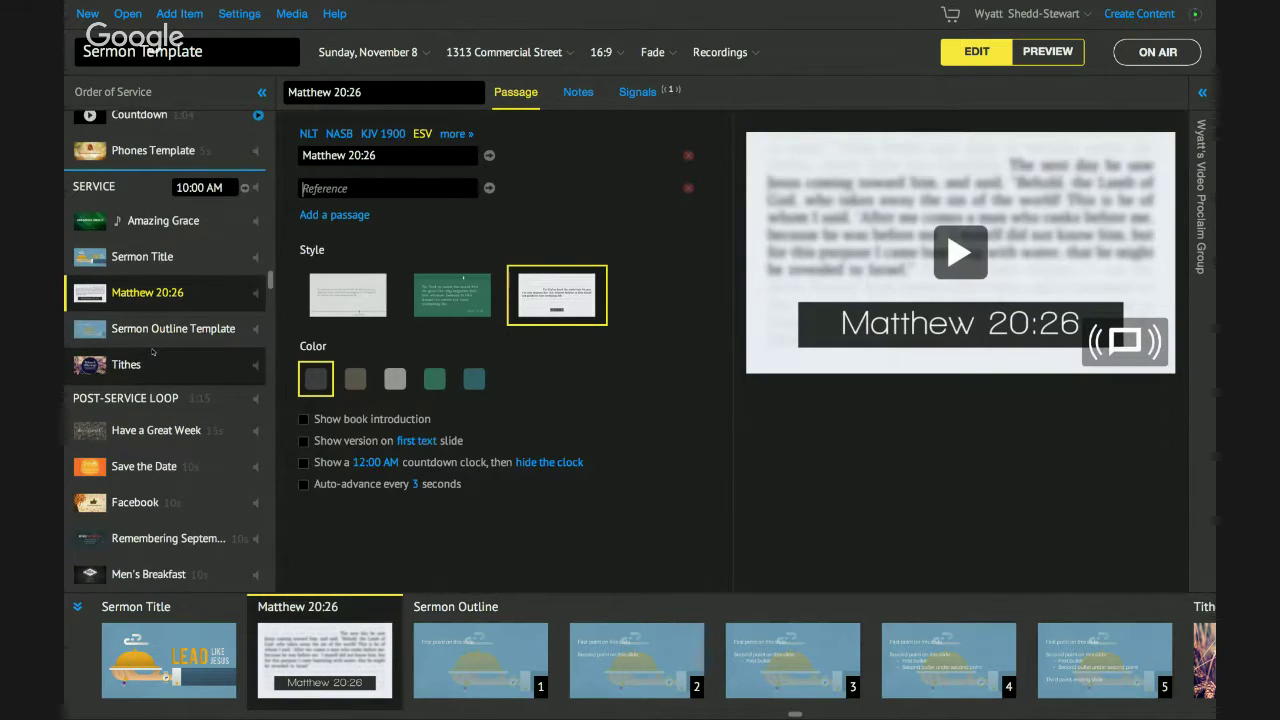
pyautogui.click(152, 352)
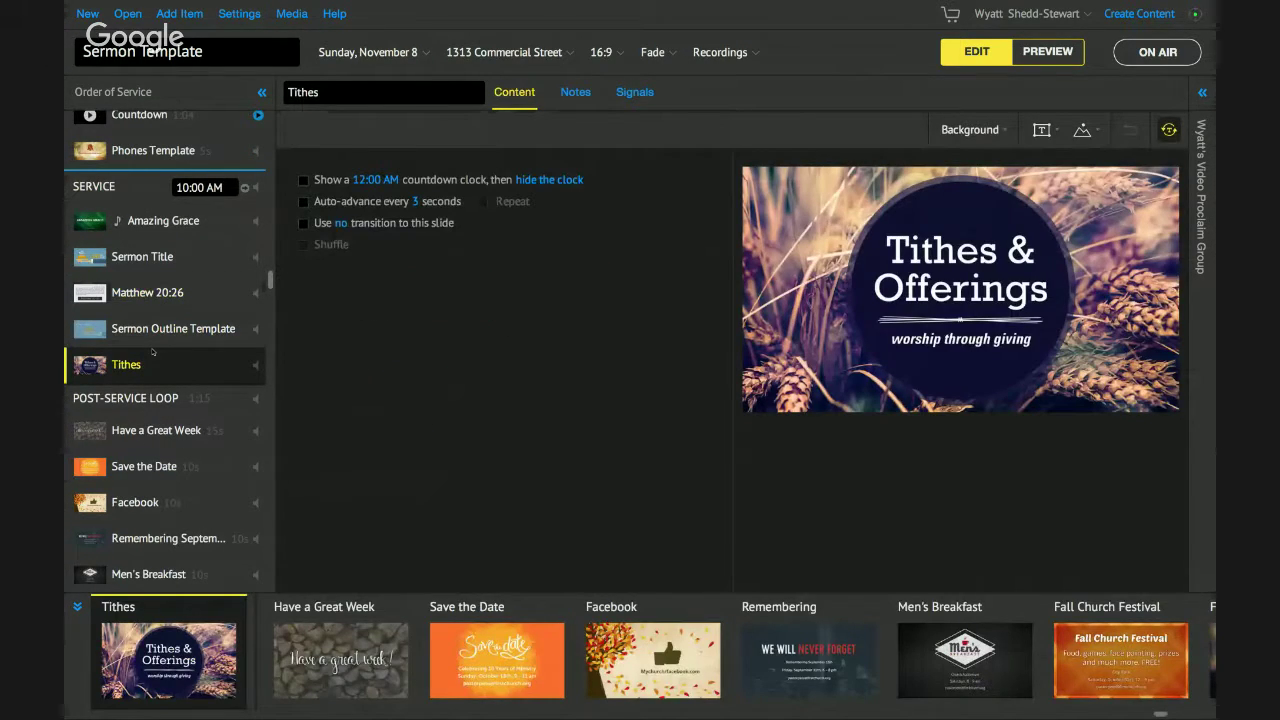
# - View the Save the Date and Fall Church Festival announcements in the post-service loop
pyautogui.scroll(-2, 152, 352)
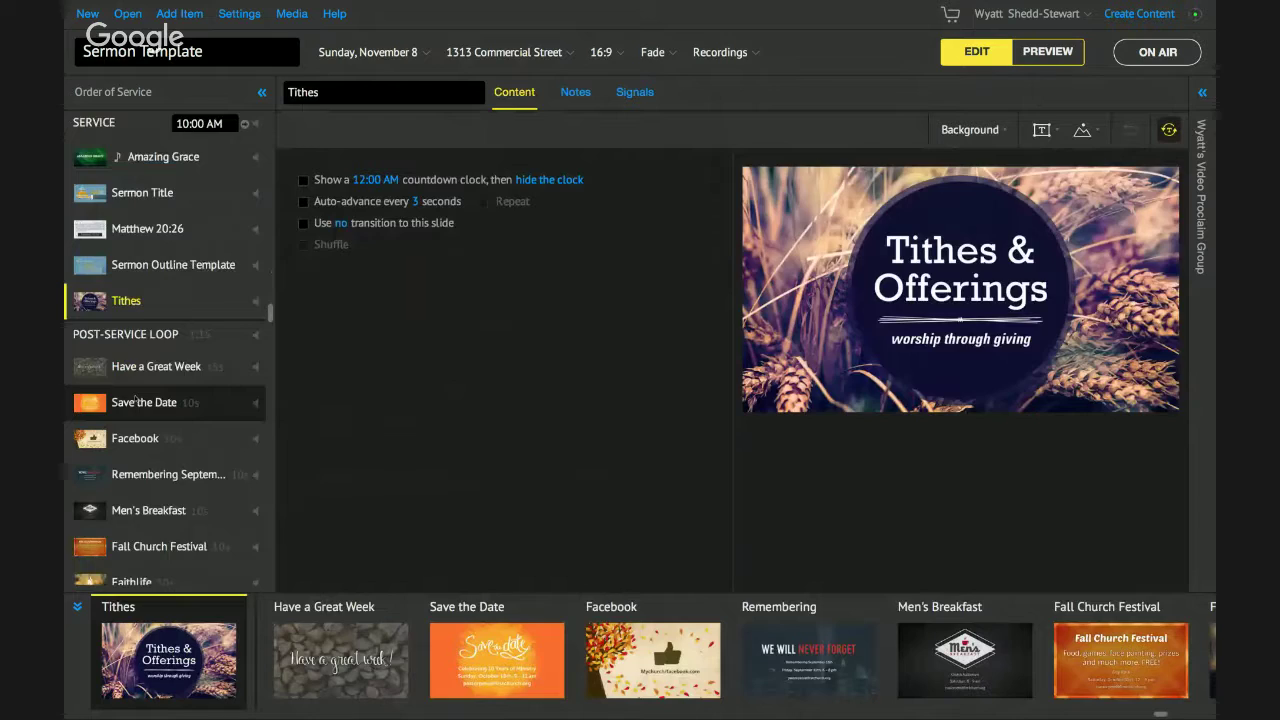
pyautogui.click(136, 401)
pyautogui.scroll(-3, 140, 440)
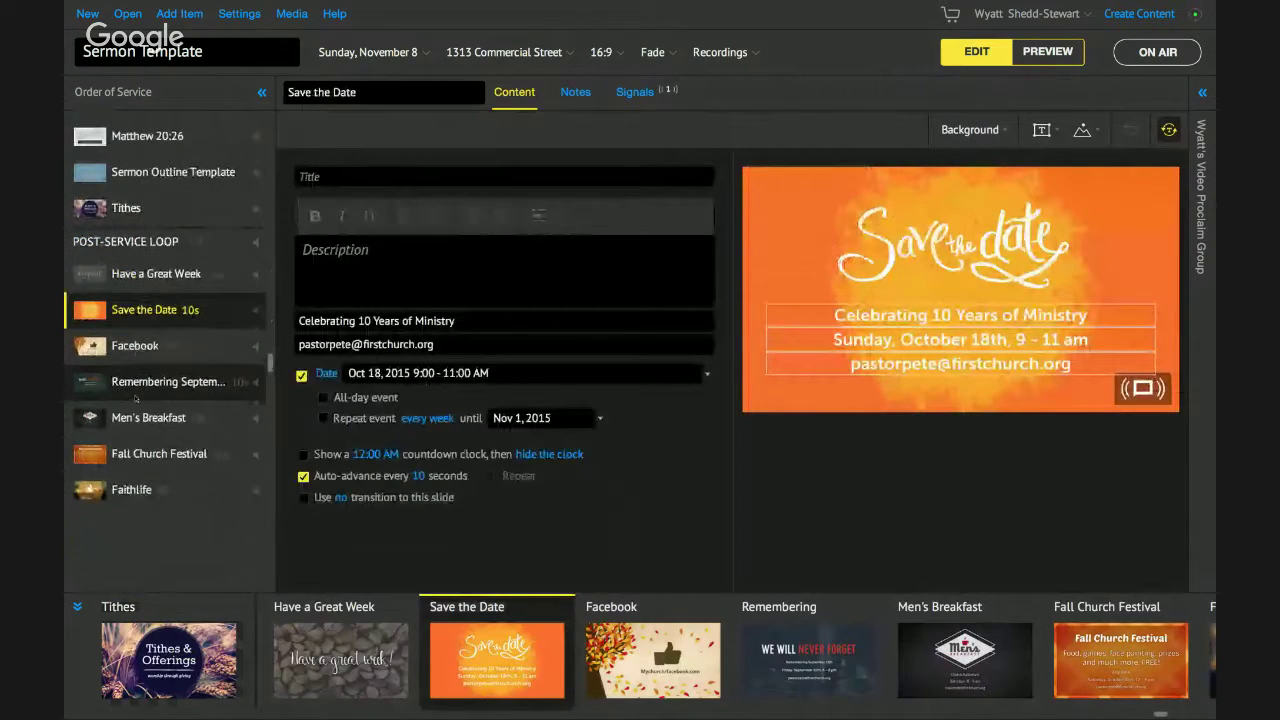
pyautogui.click(140, 455)
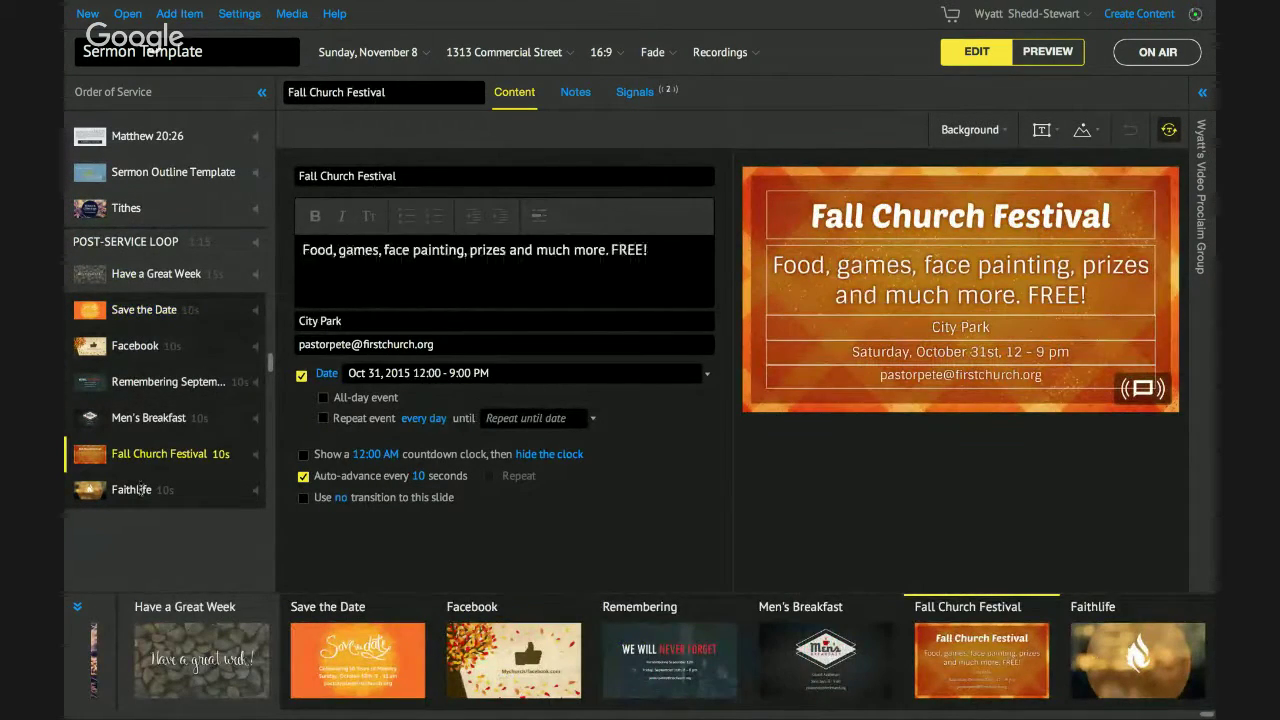
# - Delete the post-service loop items from Save the Date through Faithlife, leaving Have a Great Week as the only item
pyautogui.rightClick(141, 487)
pyautogui.click(173, 549)
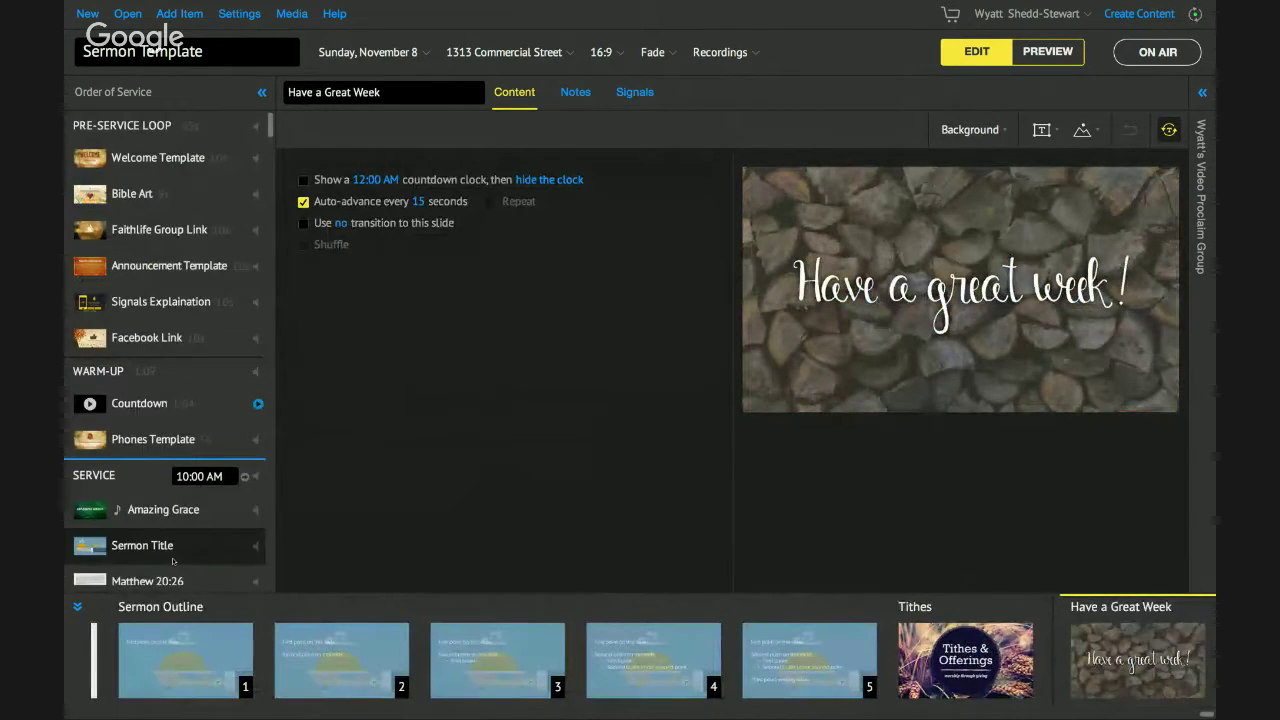
pyautogui.scroll(-3, 173, 561)
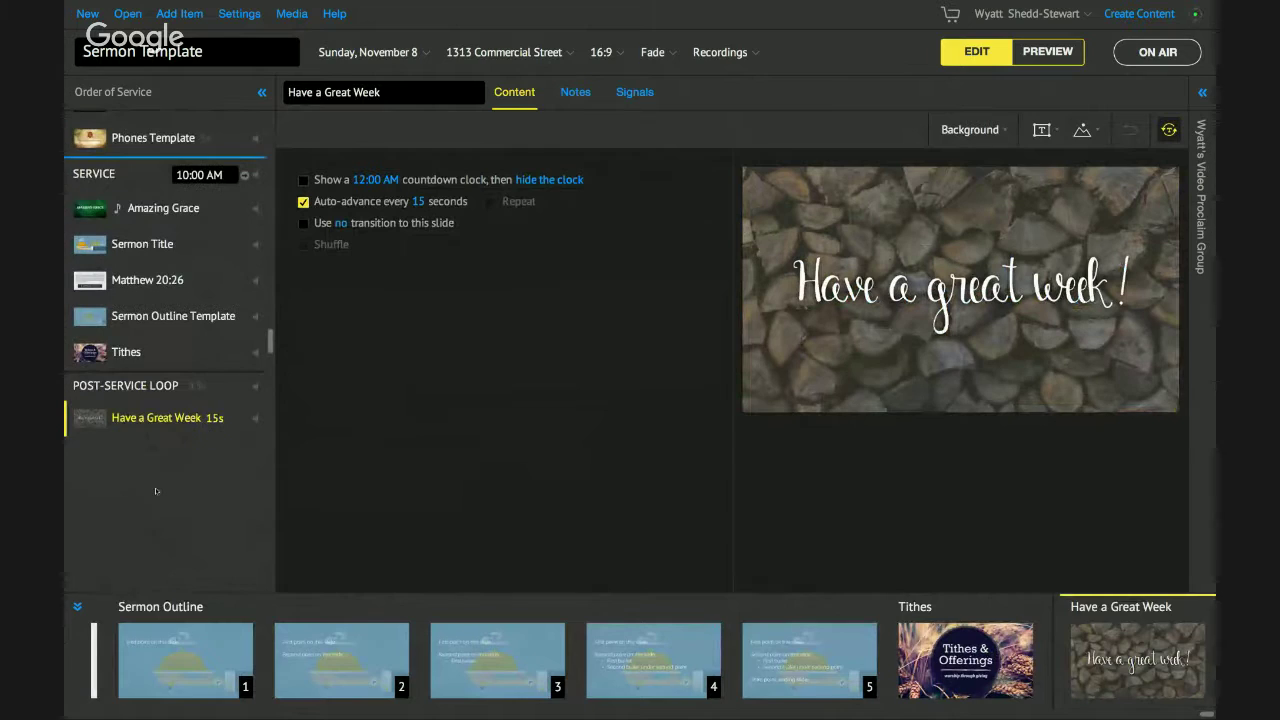
# - Look over the template's order of service from the pre-service loop to the post-service loop
pyautogui.scroll(6, 170, 426)
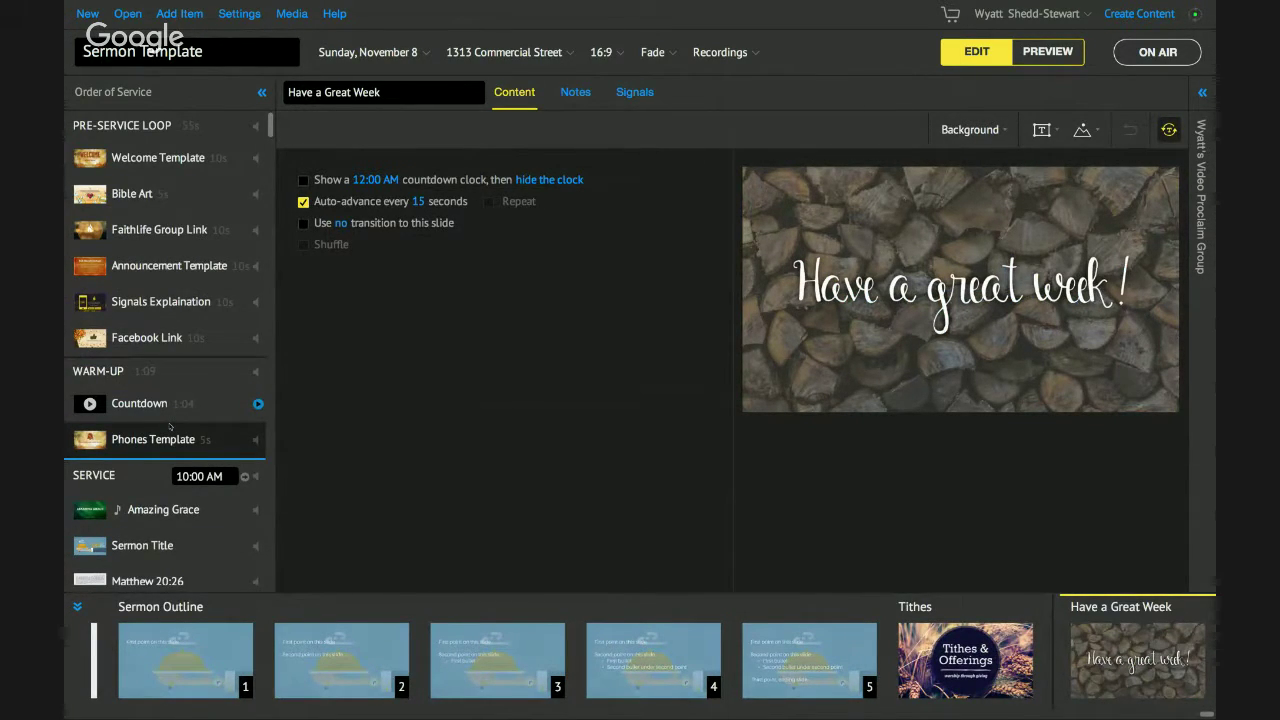
pyautogui.scroll(-3, 163, 340)
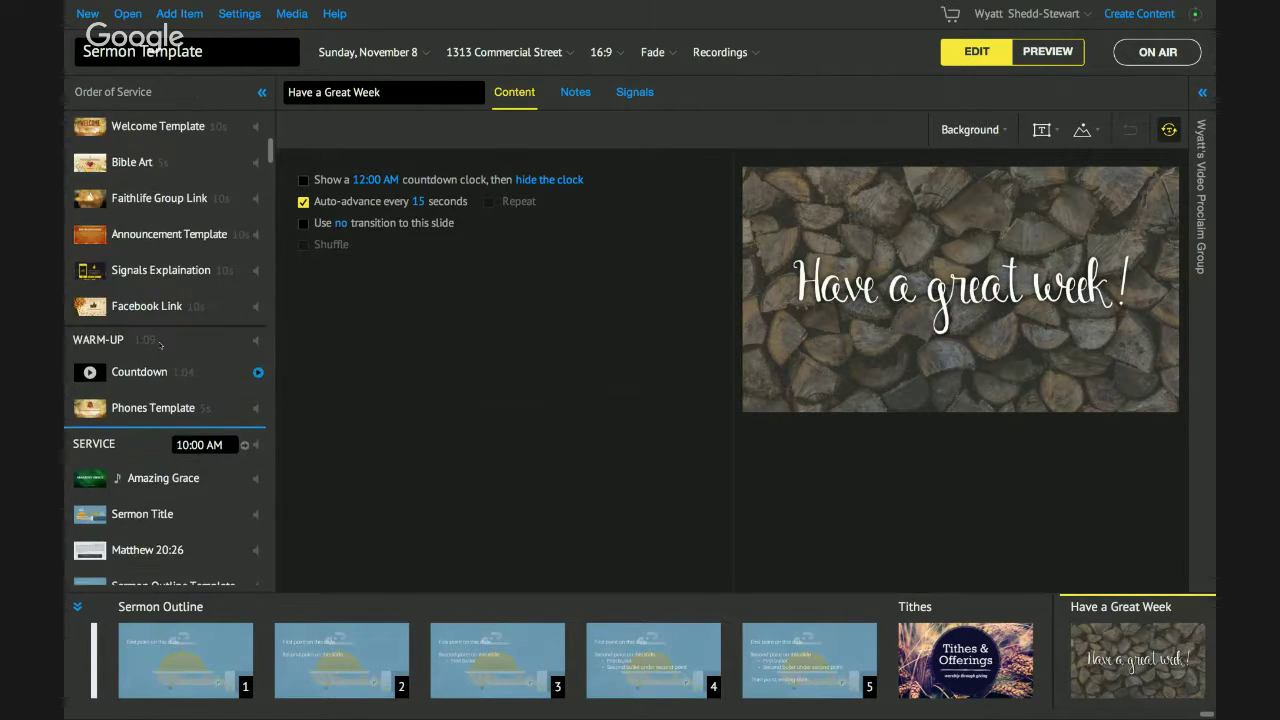
pyautogui.scroll(-1, 160, 344)
pyautogui.scroll(-2, 160, 345)
pyautogui.scroll(3, 160, 345)
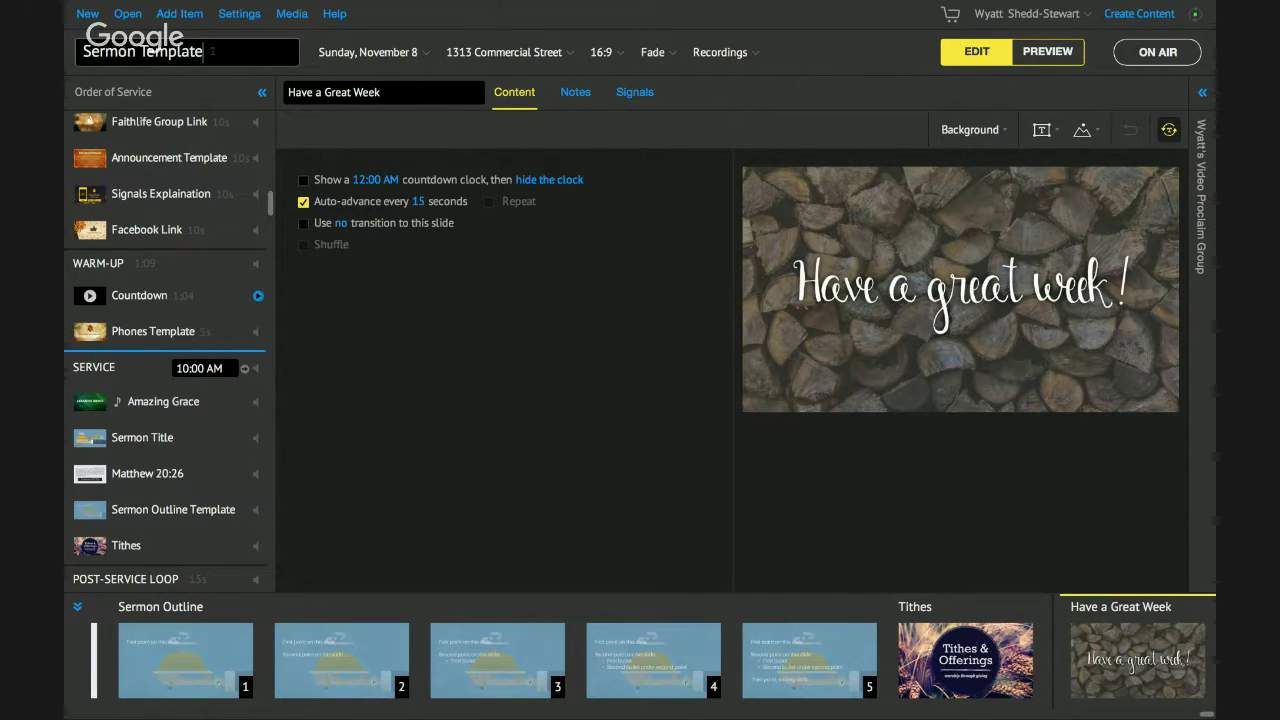
pyautogui.scroll(3, 212, 234)
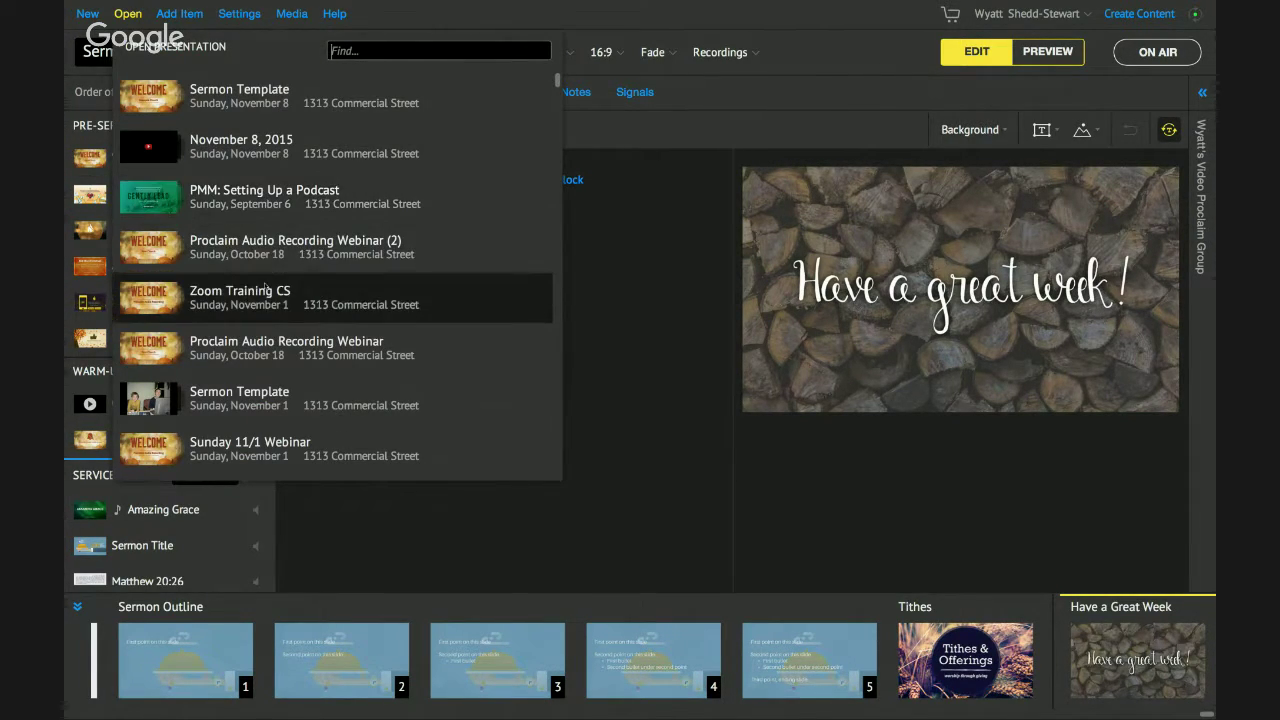
# - Browse the saved presentations and open "Sunday Oct 25, 10 AM"
pyautogui.scroll(-3, 272, 380)
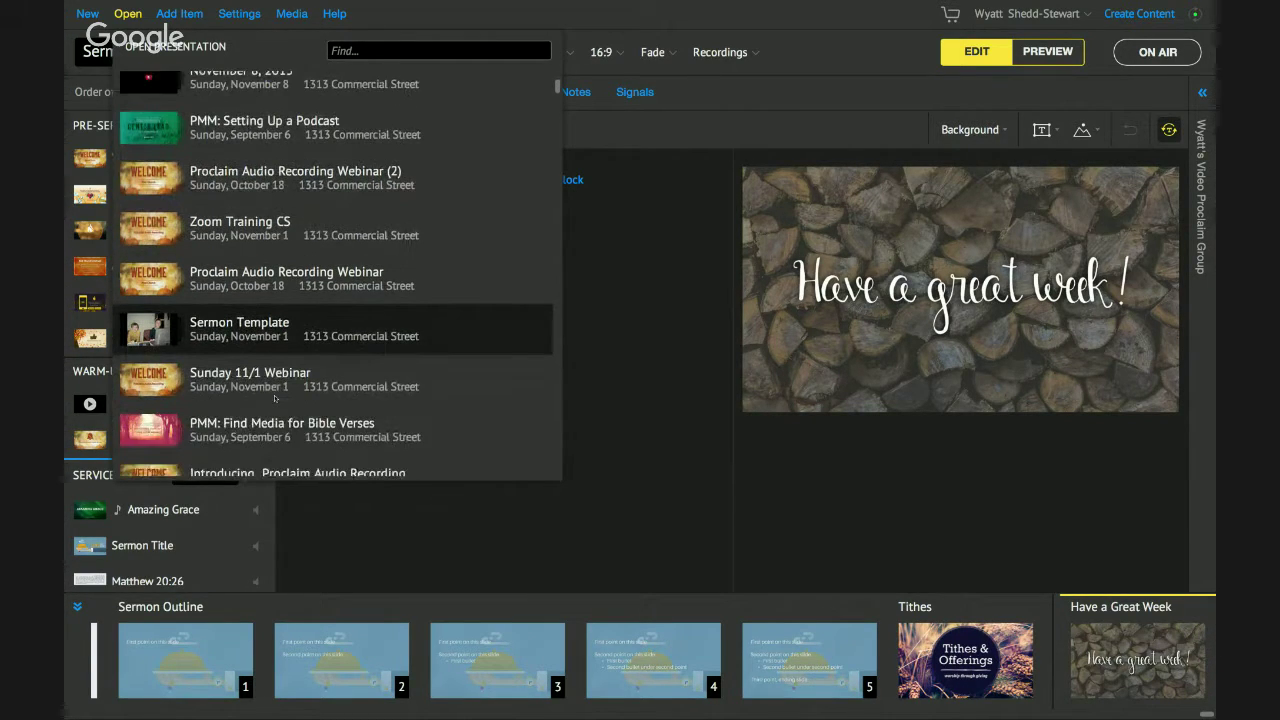
pyautogui.scroll(1, 275, 398)
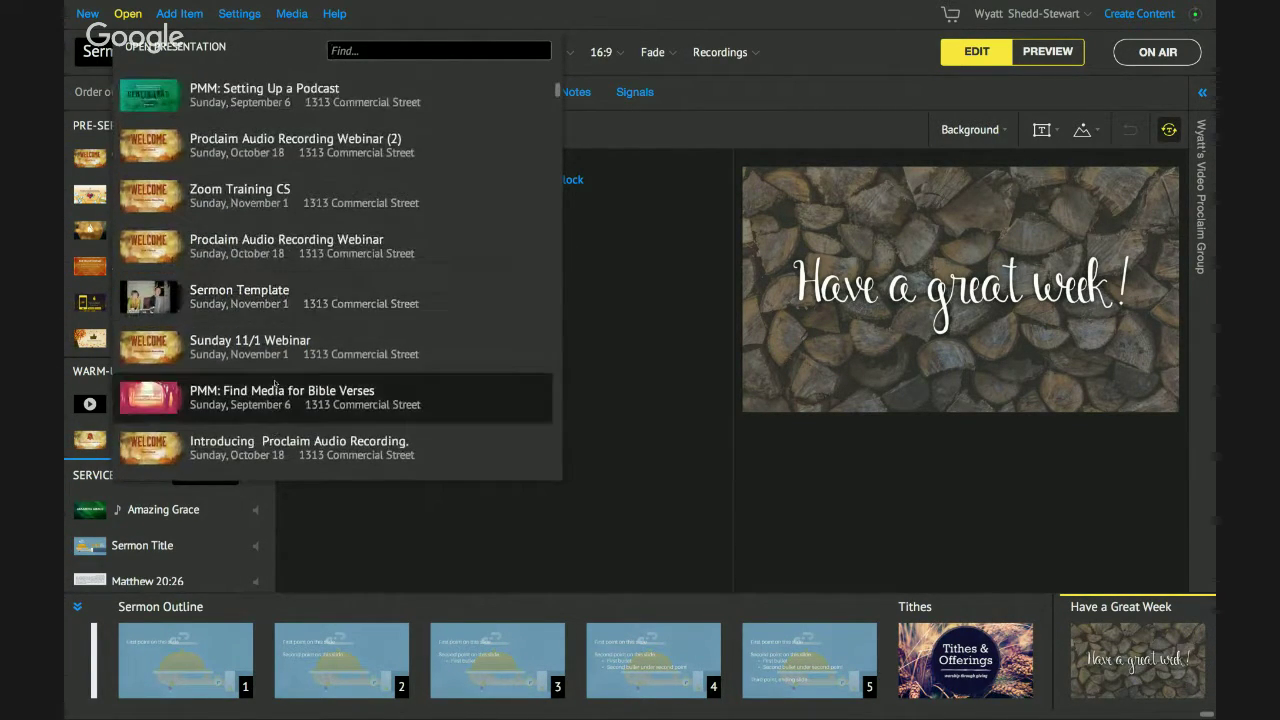
pyautogui.scroll(-2, 280, 340)
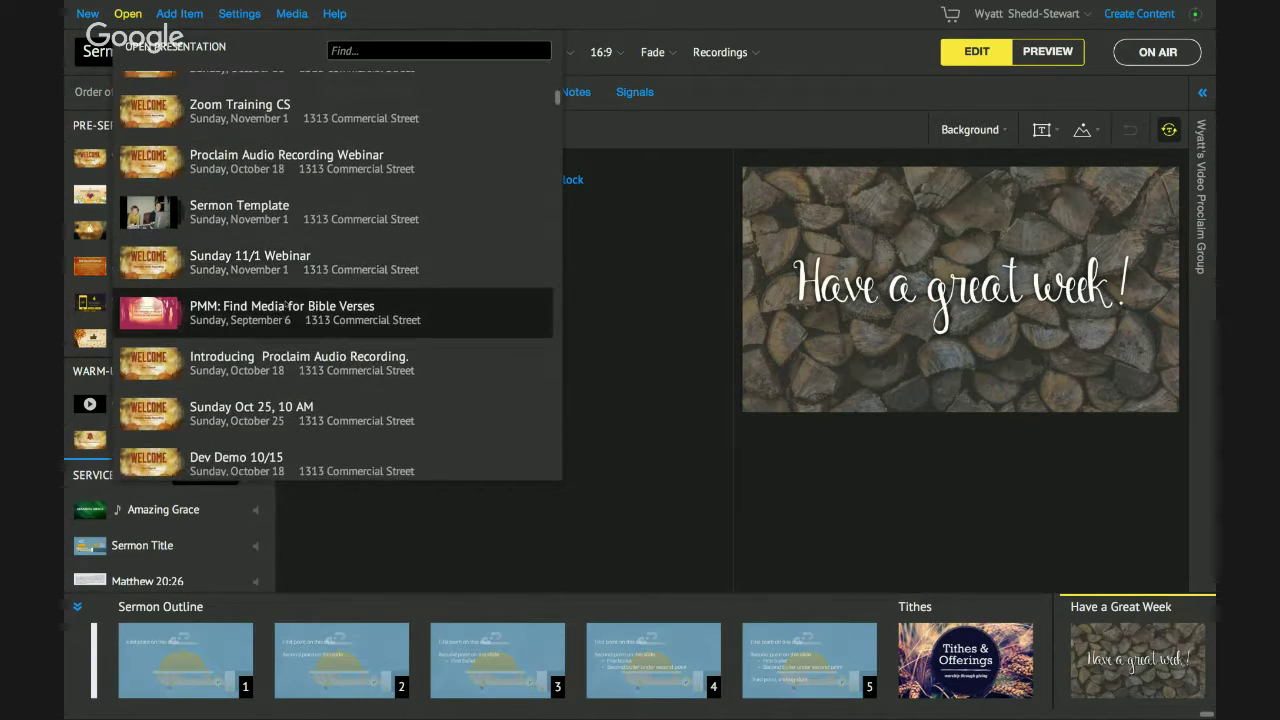
pyautogui.click(274, 380)
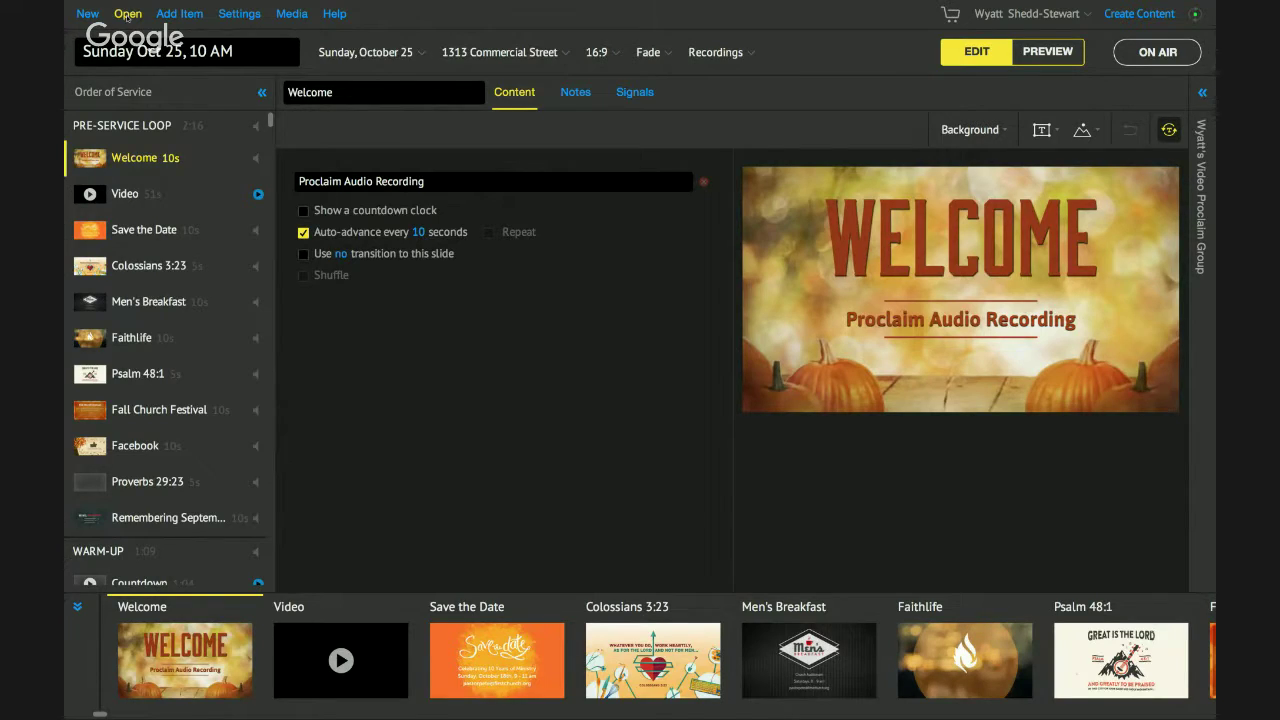
# - Find the November 8 Sermon Template by searching presentations for "Sermon", duplicate it and open the copy
pyautogui.click(127, 15)
pyautogui.write('Sermon')
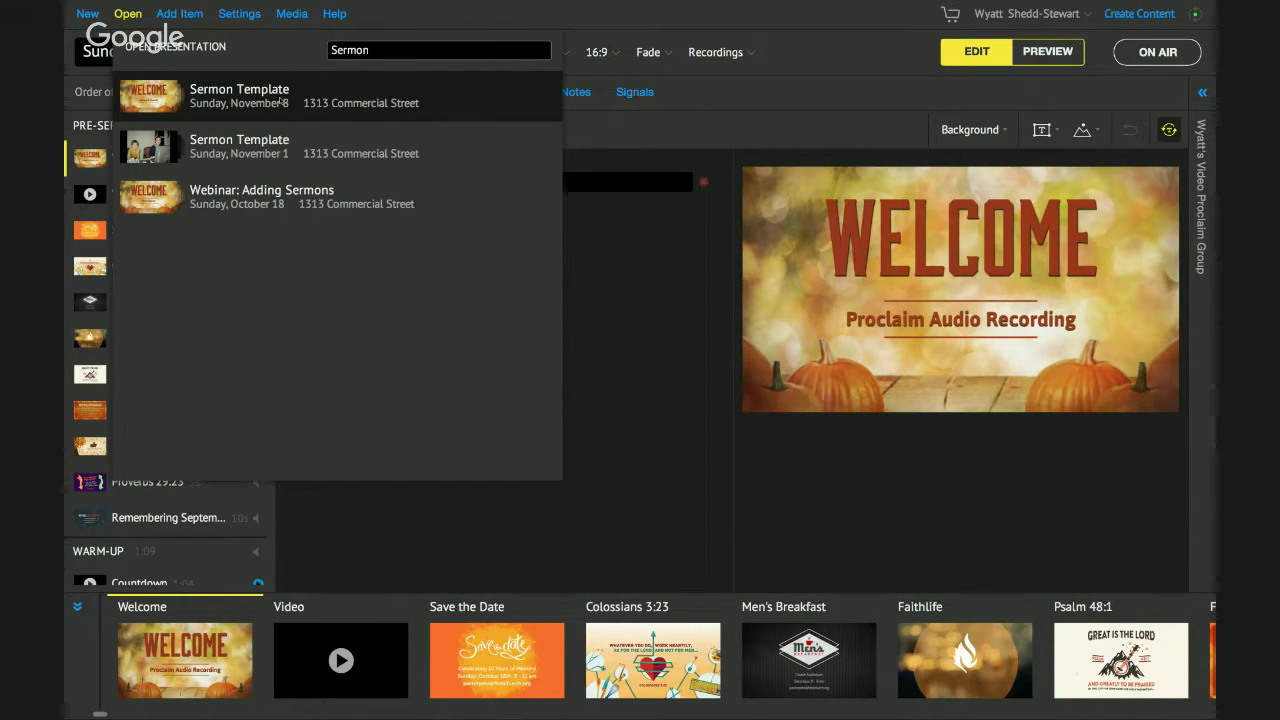
pyautogui.rightClick(337, 103)
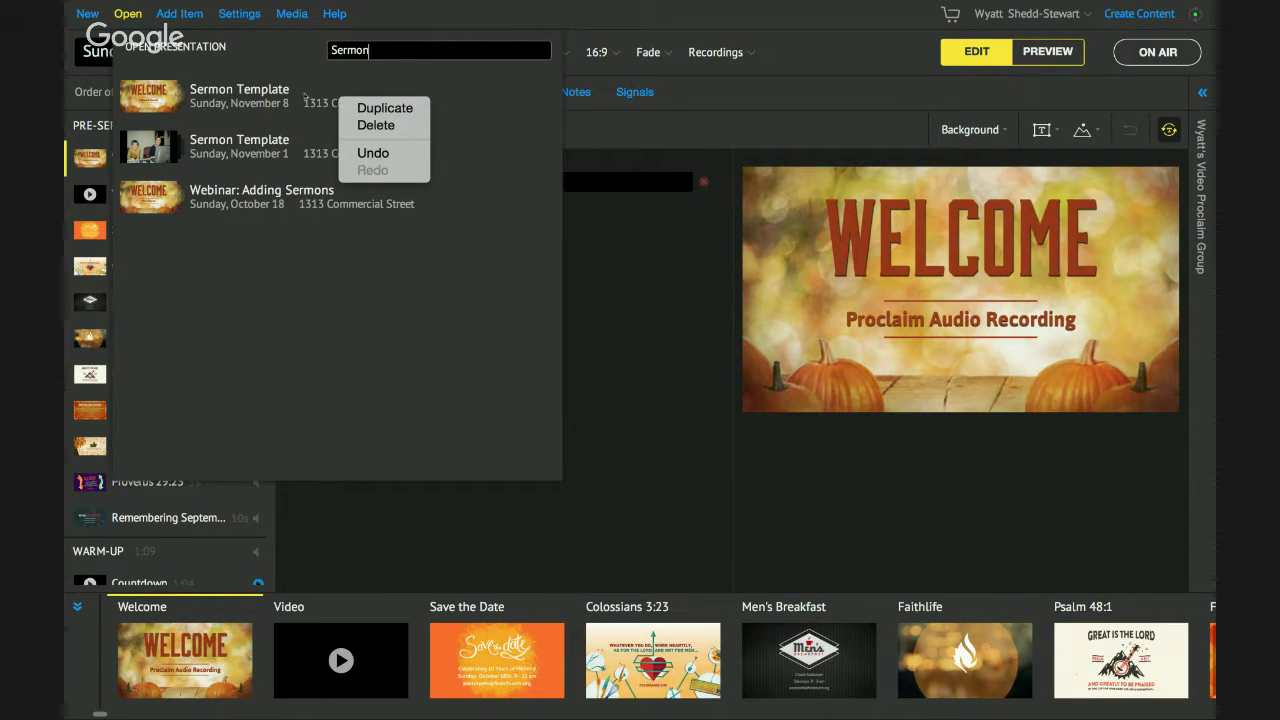
pyautogui.click(366, 108)
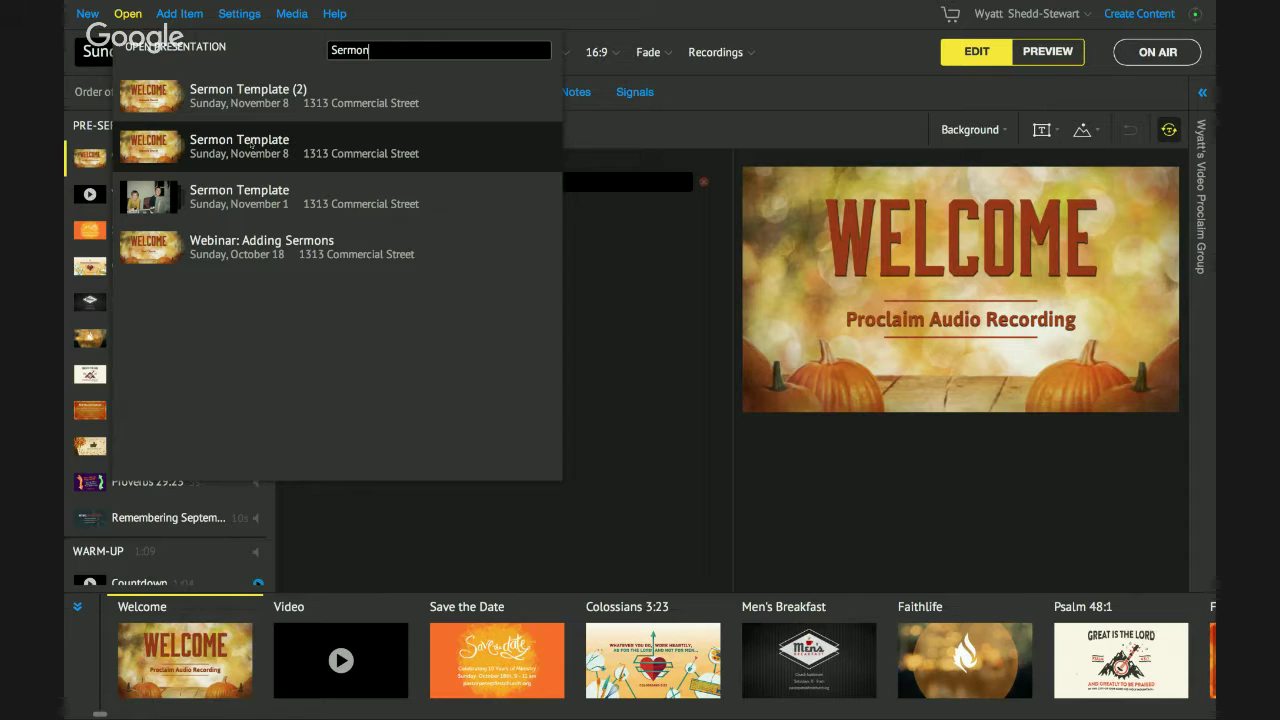
pyautogui.click(340, 102)
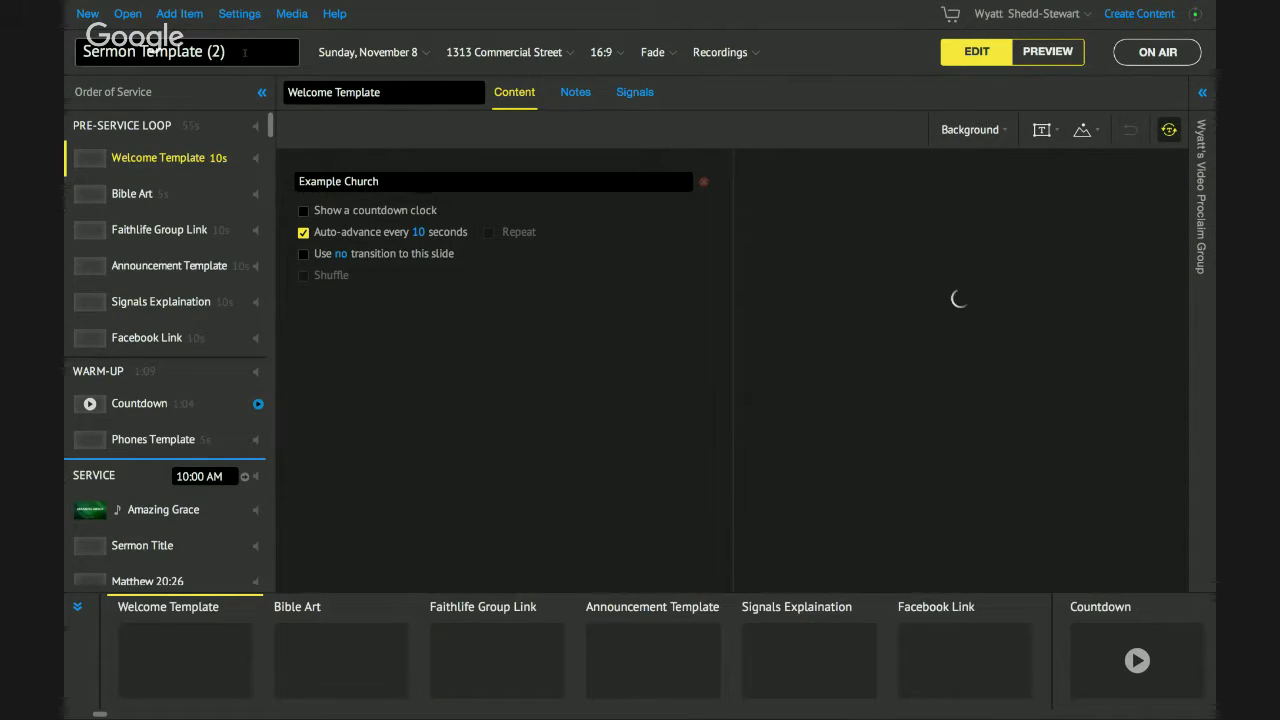
# - Rename the duplicated presentation as "Nov 8th 10:00am"
pyautogui.moveTo(244, 53); pyautogui.dragTo(65, 47)
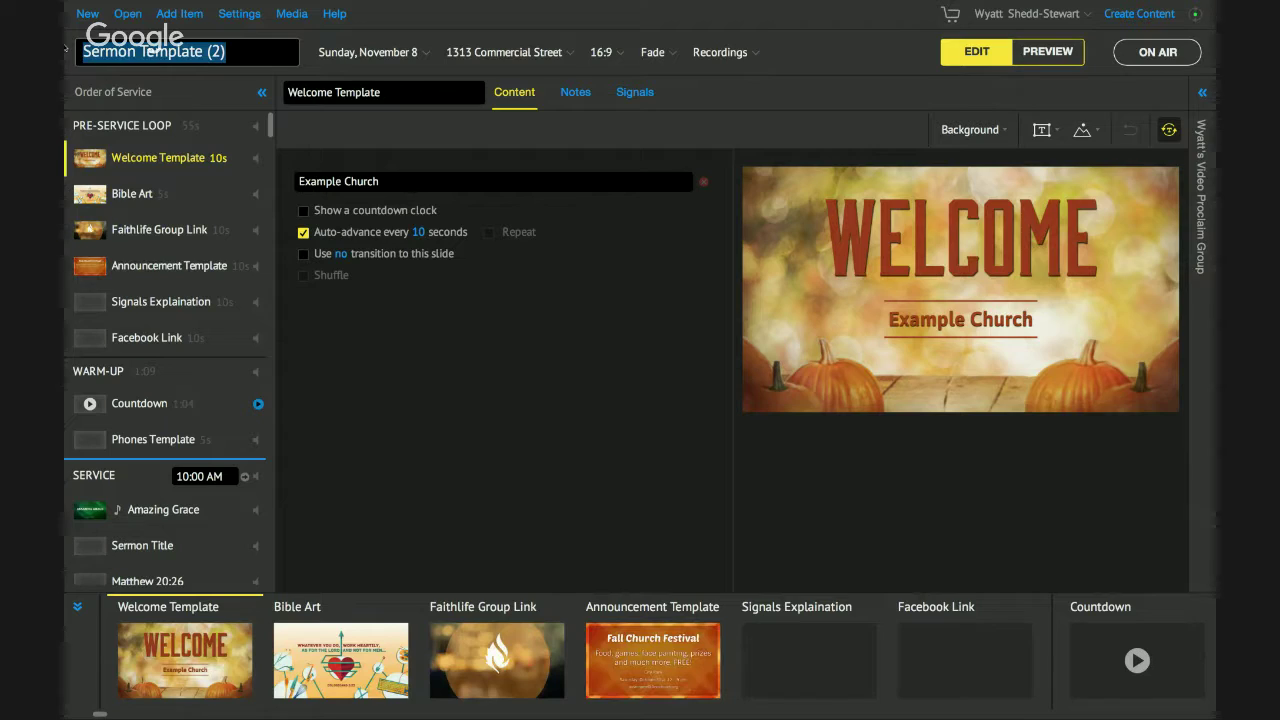
pyautogui.write('Nov')
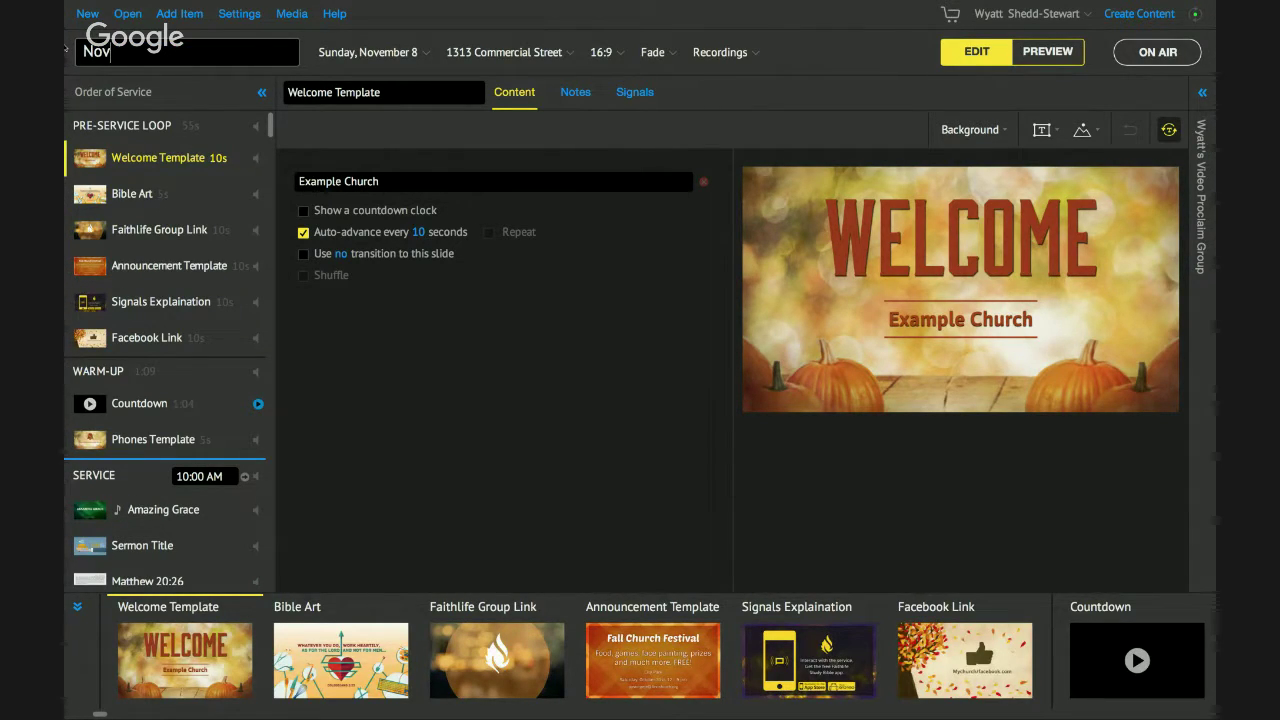
pyautogui.write(' 8th at')
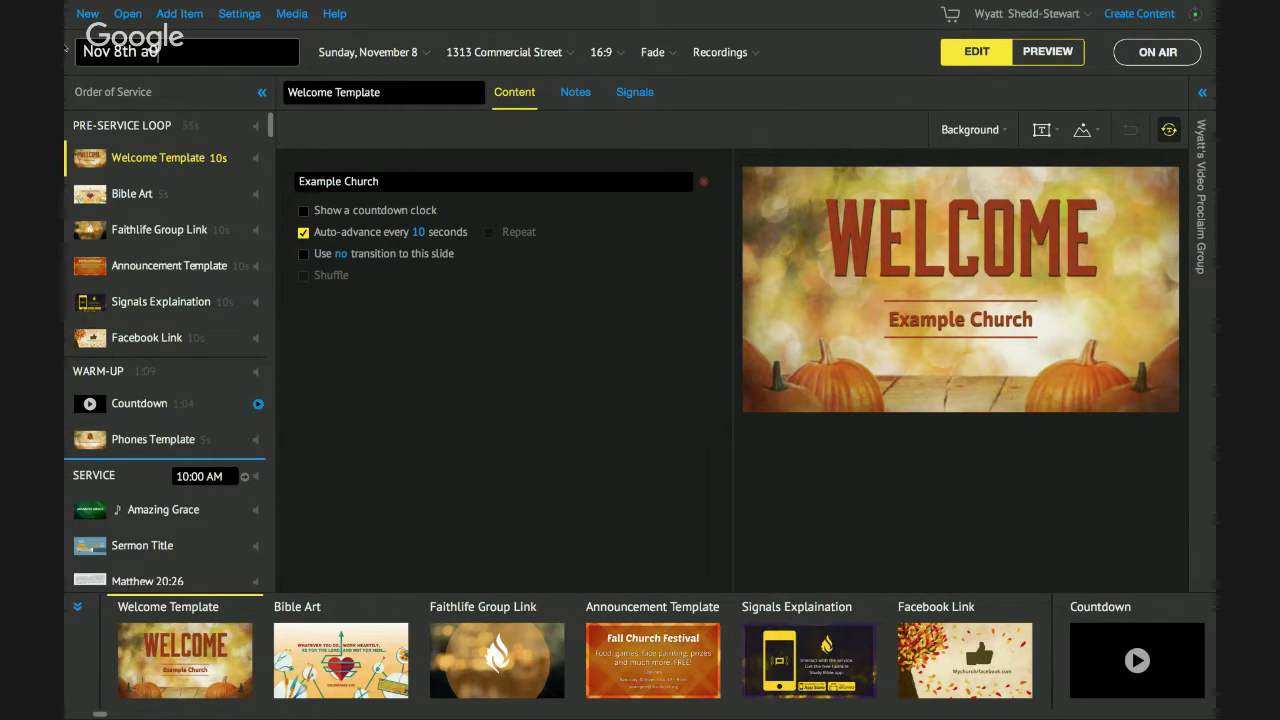
pyautogui.write(' 10:00')
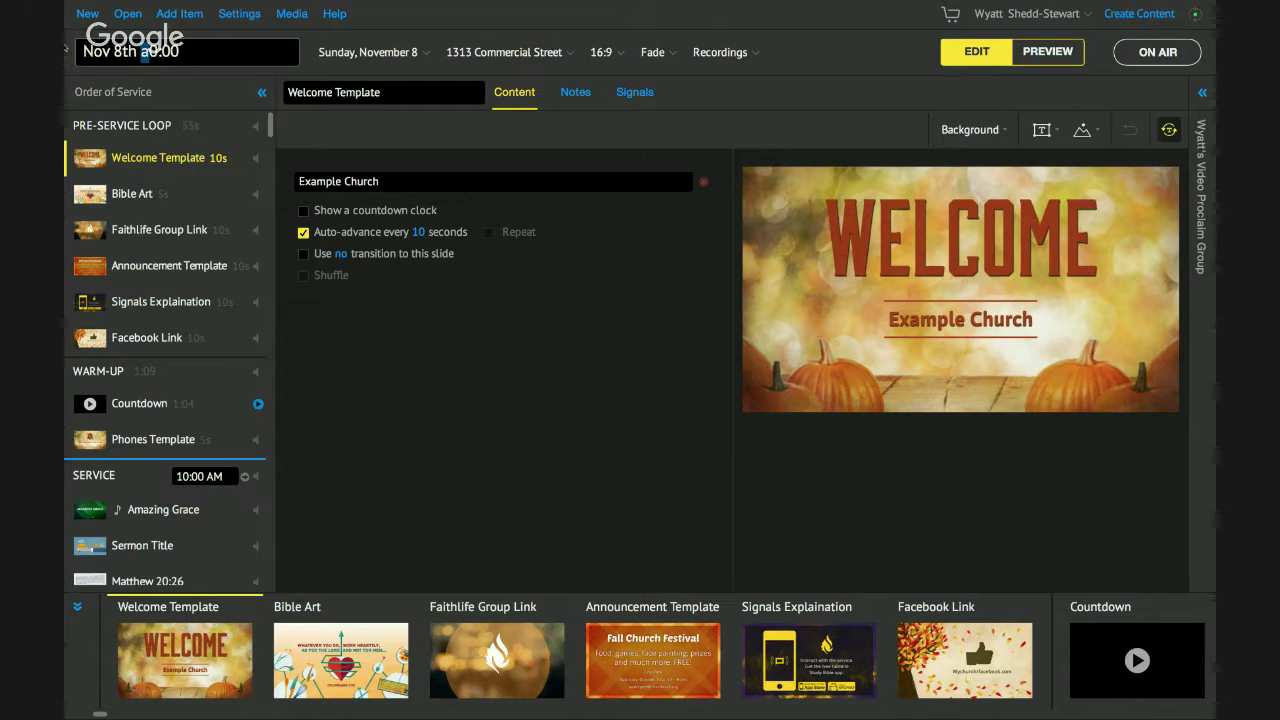
pyautogui.press('BackSpace')
pyautogui.write('am')
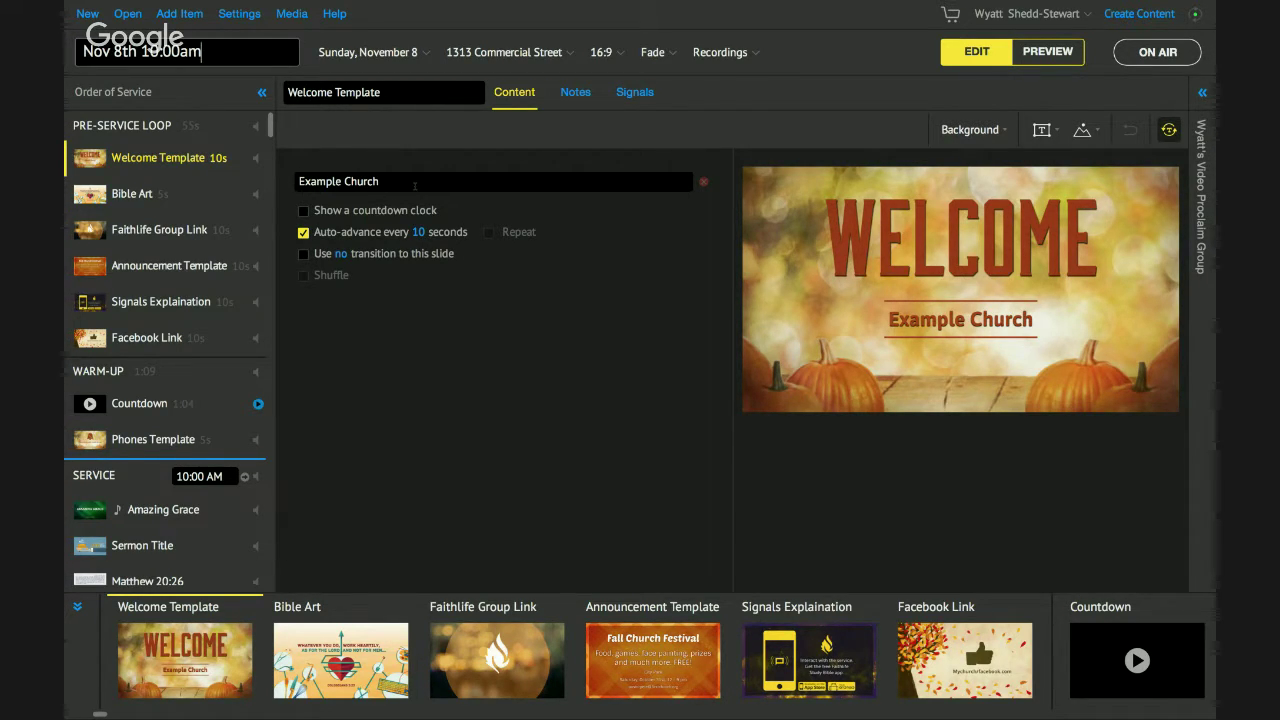
# - Look over the duplicated order of service, and view the full presentation list with the search text cleared
pyautogui.scroll(-2, 158, 187)
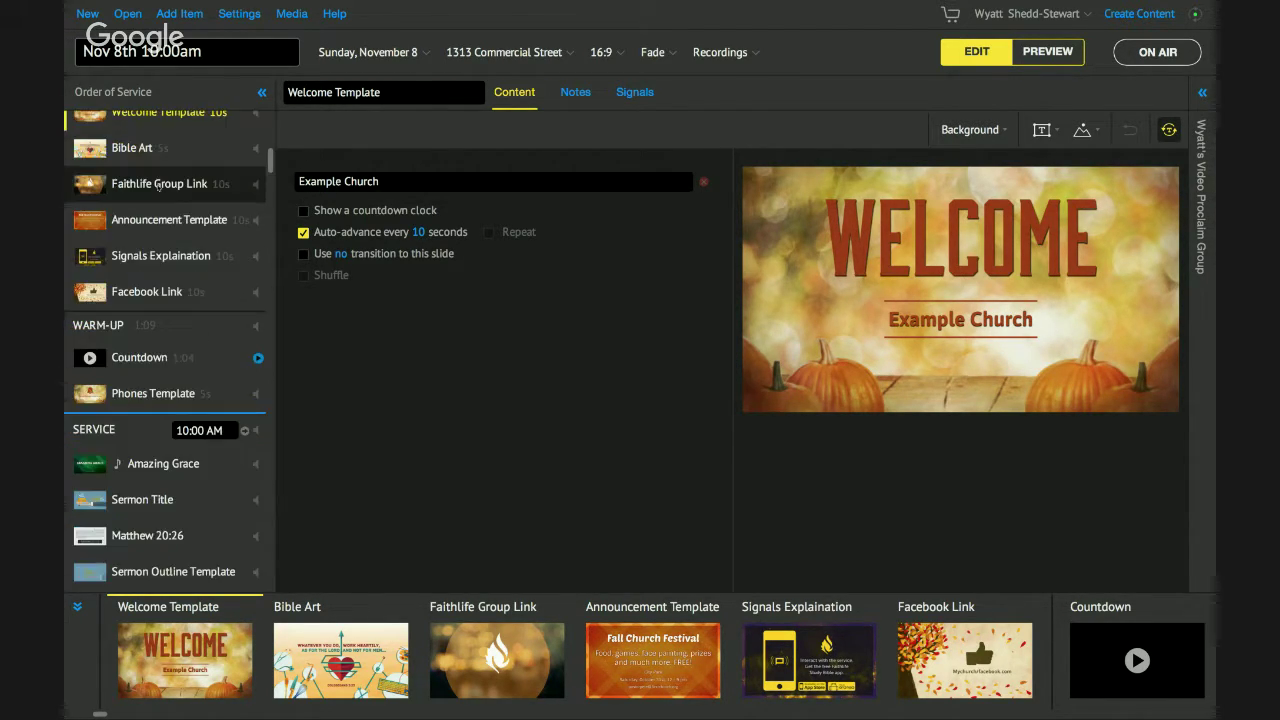
pyautogui.scroll(-3, 158, 187)
pyautogui.scroll(5, 158, 188)
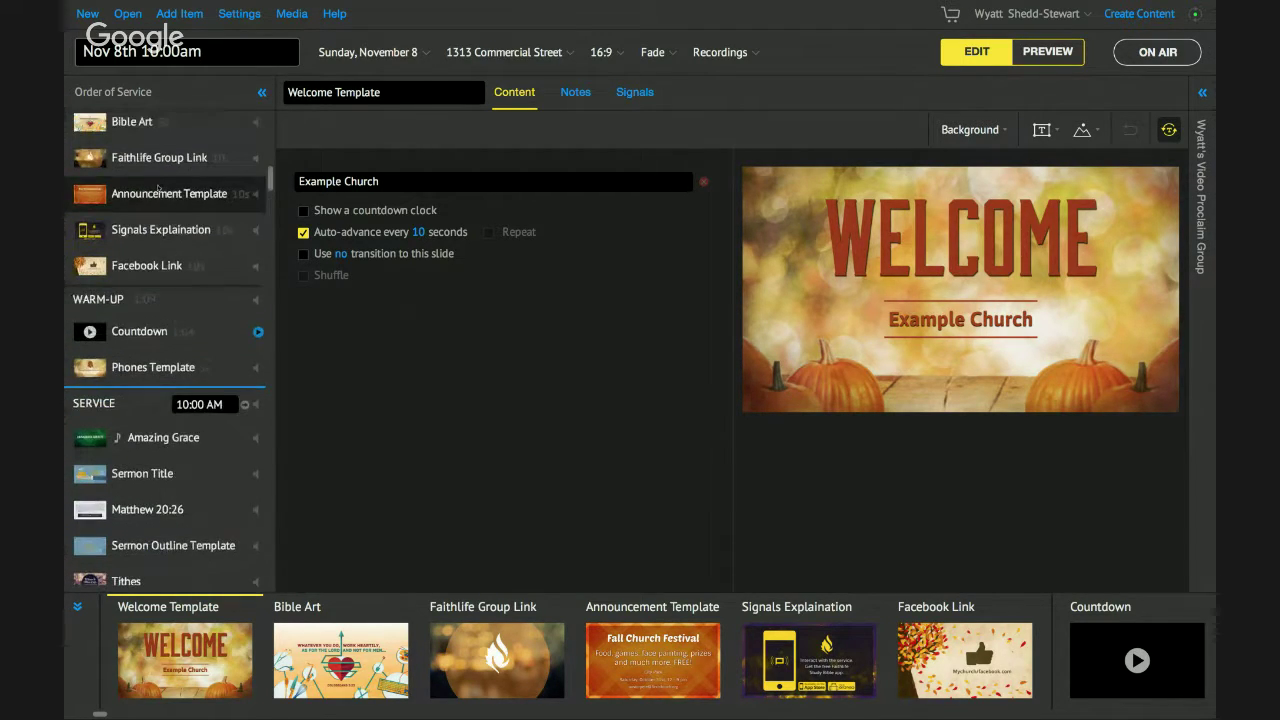
pyautogui.click(128, 13)
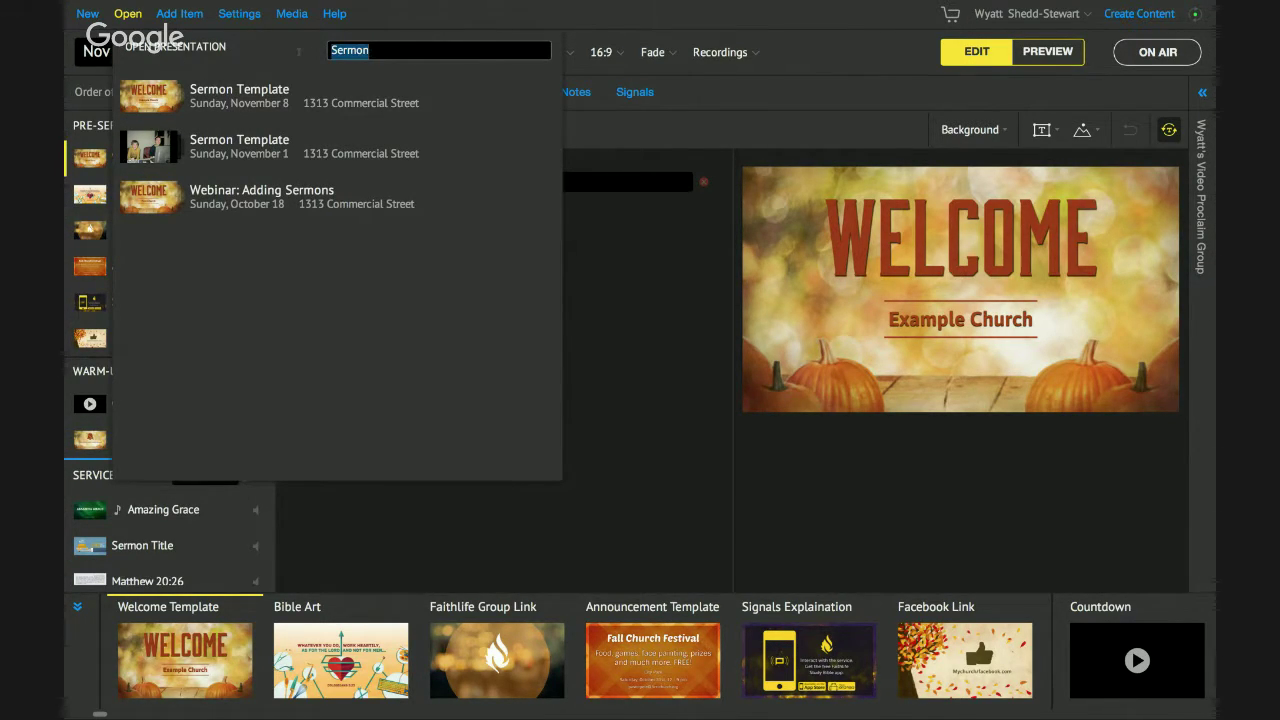
pyautogui.press('BackSpace')
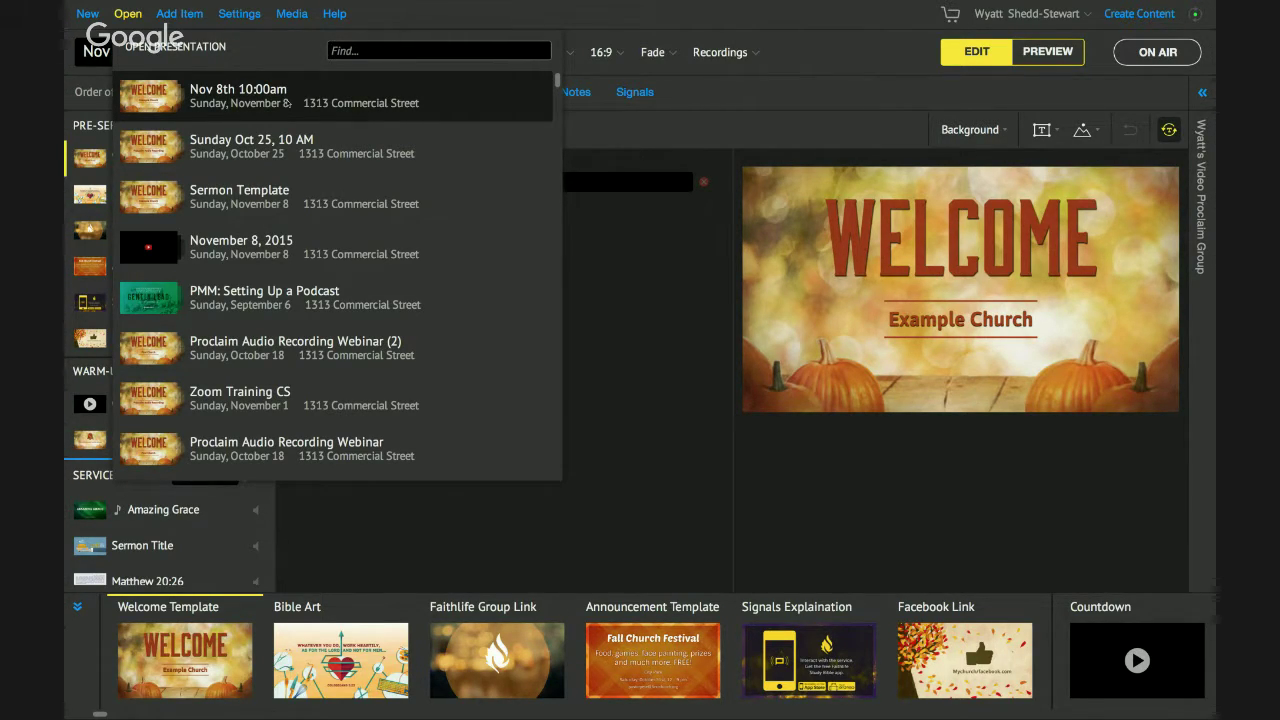
pyautogui.click(576, 272)
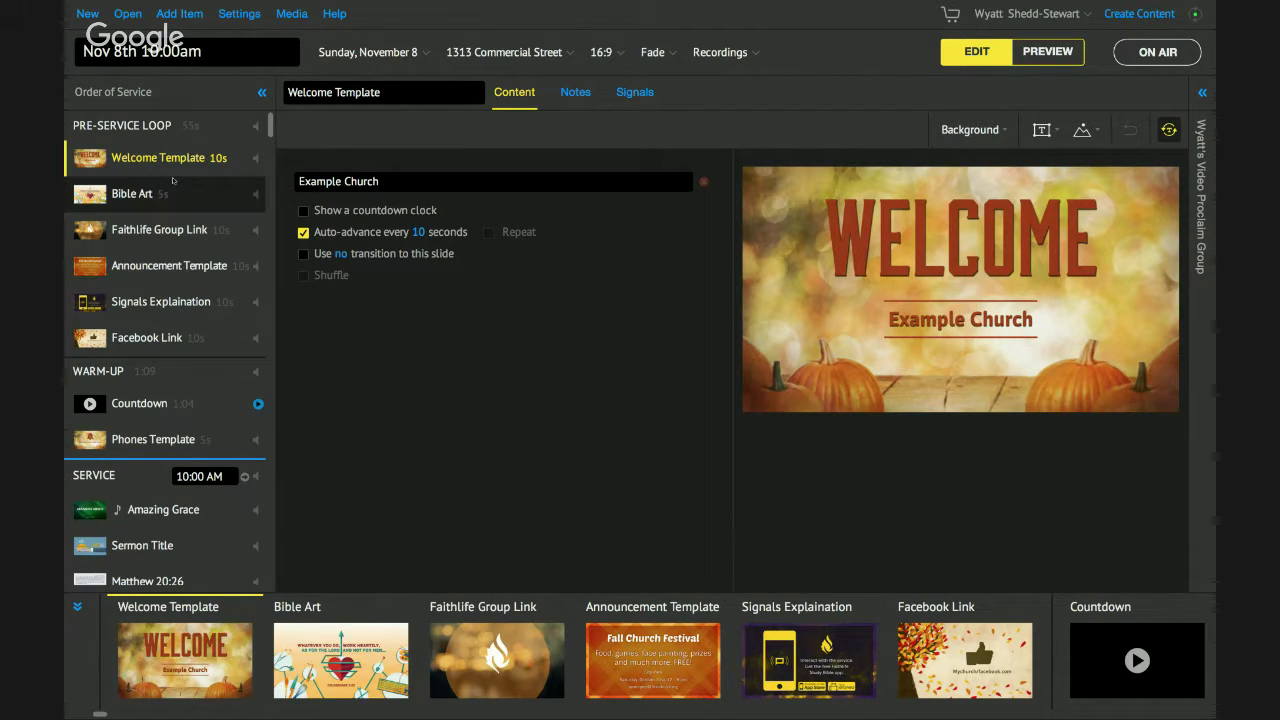
# - Rename the Welcome Template item in the pre-service loop as "Welcome Slide"
pyautogui.scroll(-1, 173, 180)
pyautogui.scroll(1, 187, 162)
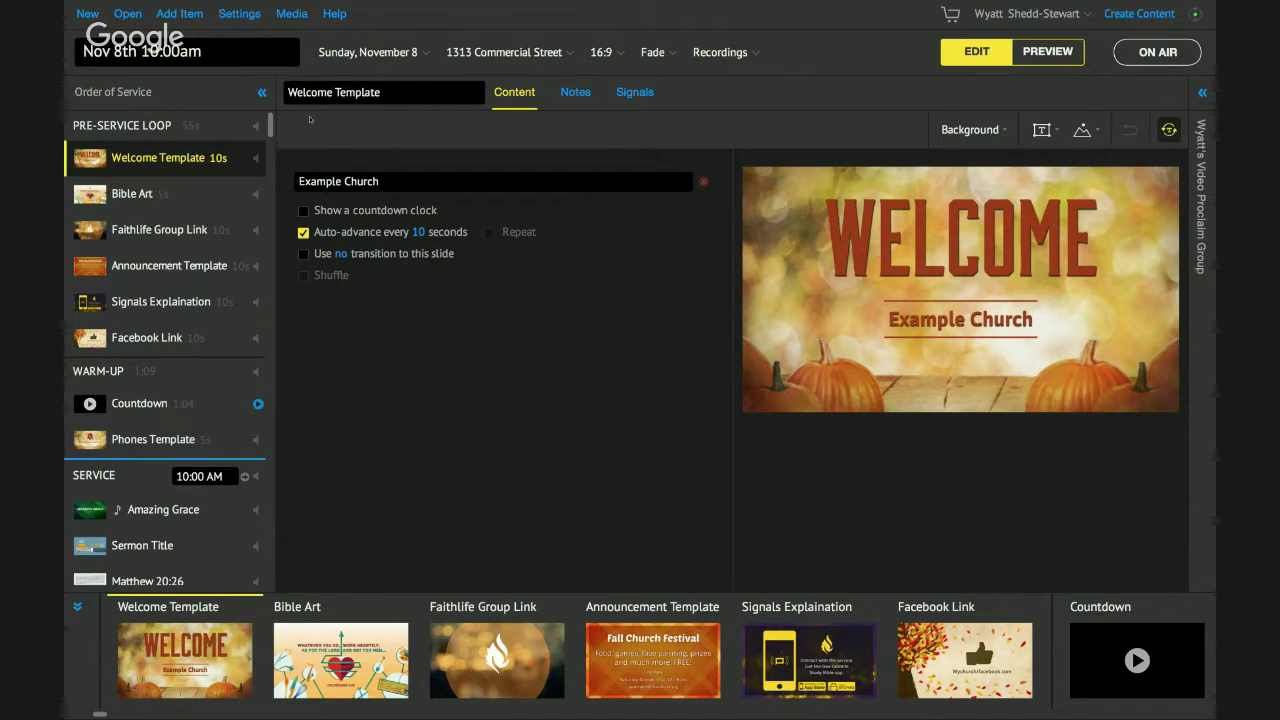
pyautogui.doubleClick(385, 95)
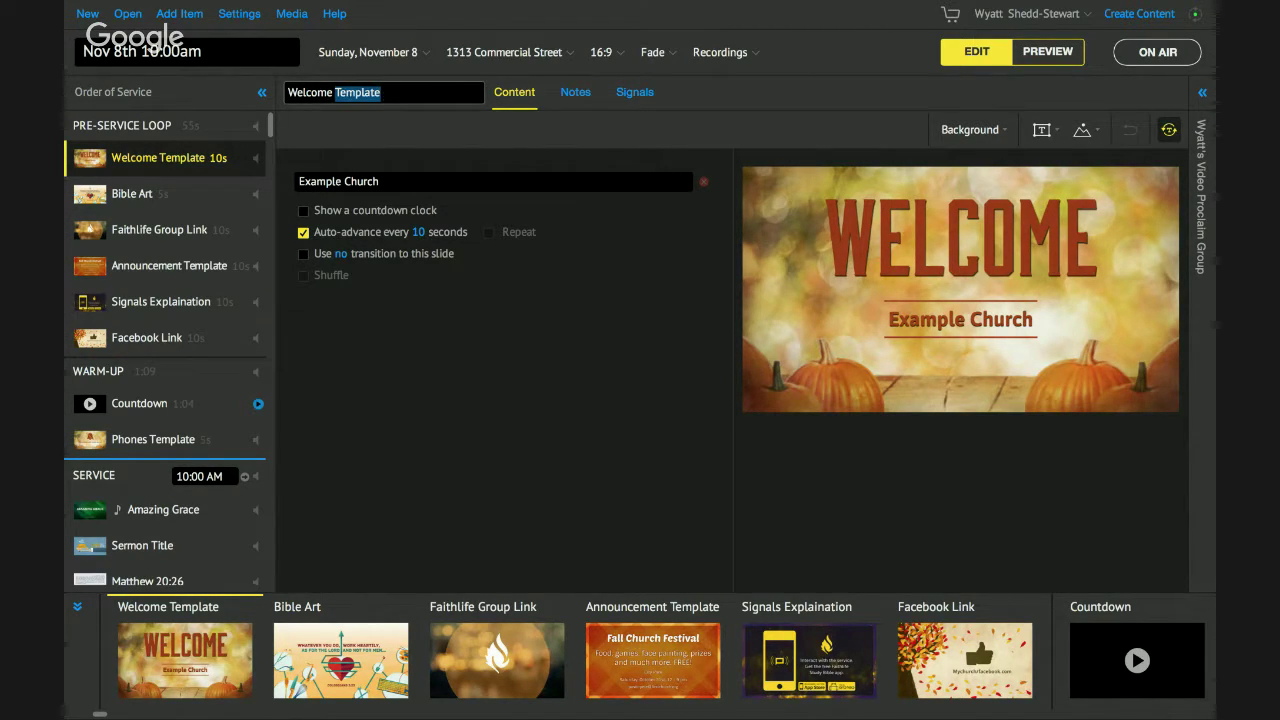
pyautogui.press('BackSpace')
pyautogui.write('Slide')
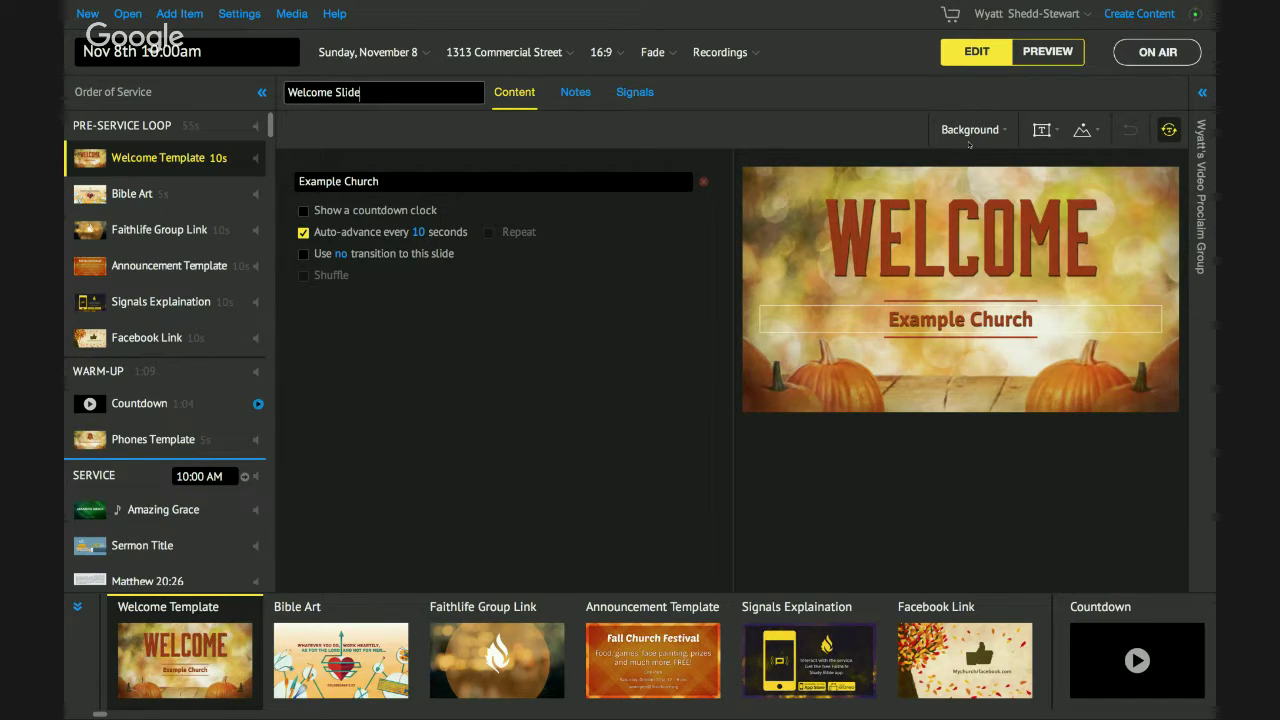
# - Browse the media library for a new background for the welcome slide, searching for "Welcome"
pyautogui.click(969, 131)
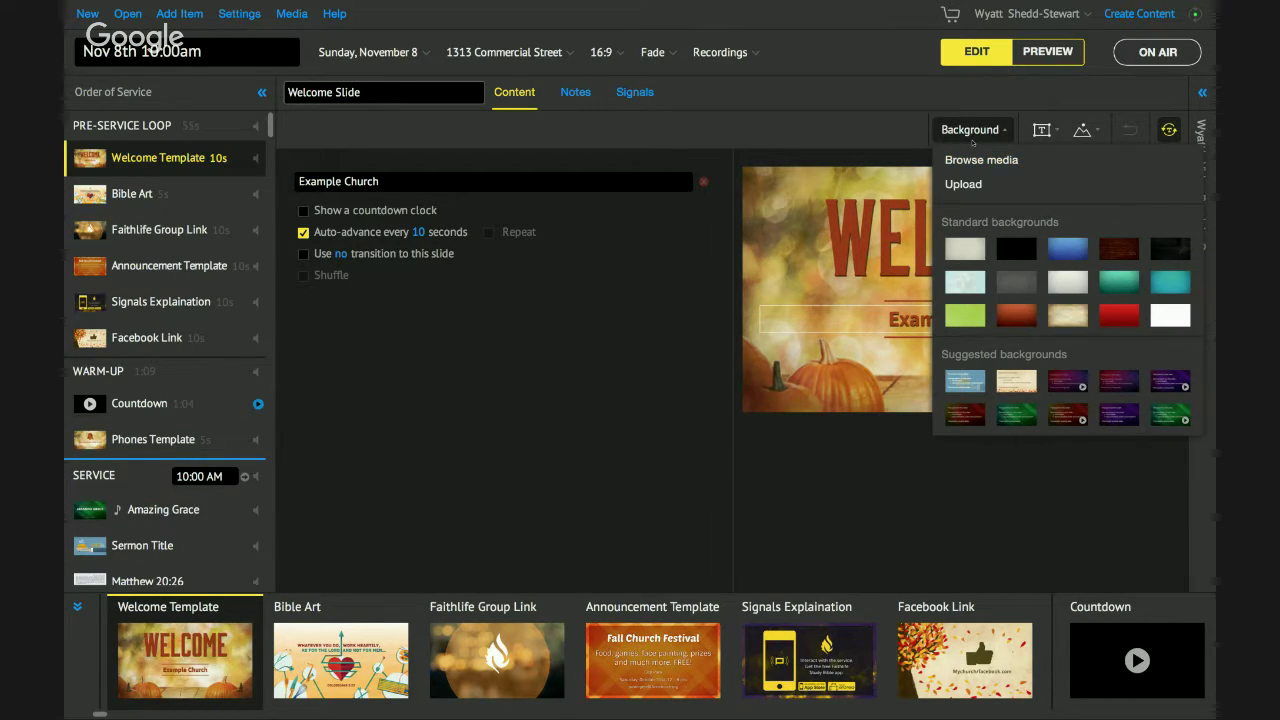
pyautogui.click(971, 138)
pyautogui.click(963, 134)
pyautogui.click(970, 161)
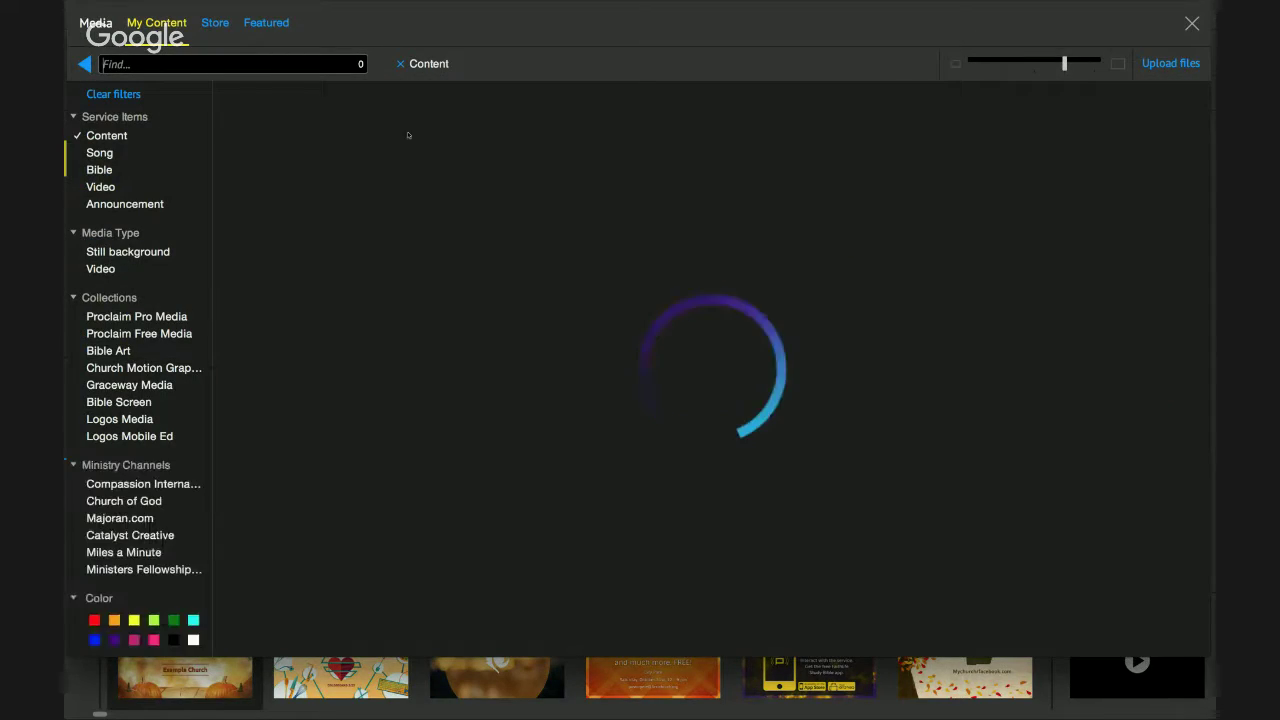
pyautogui.write('We')
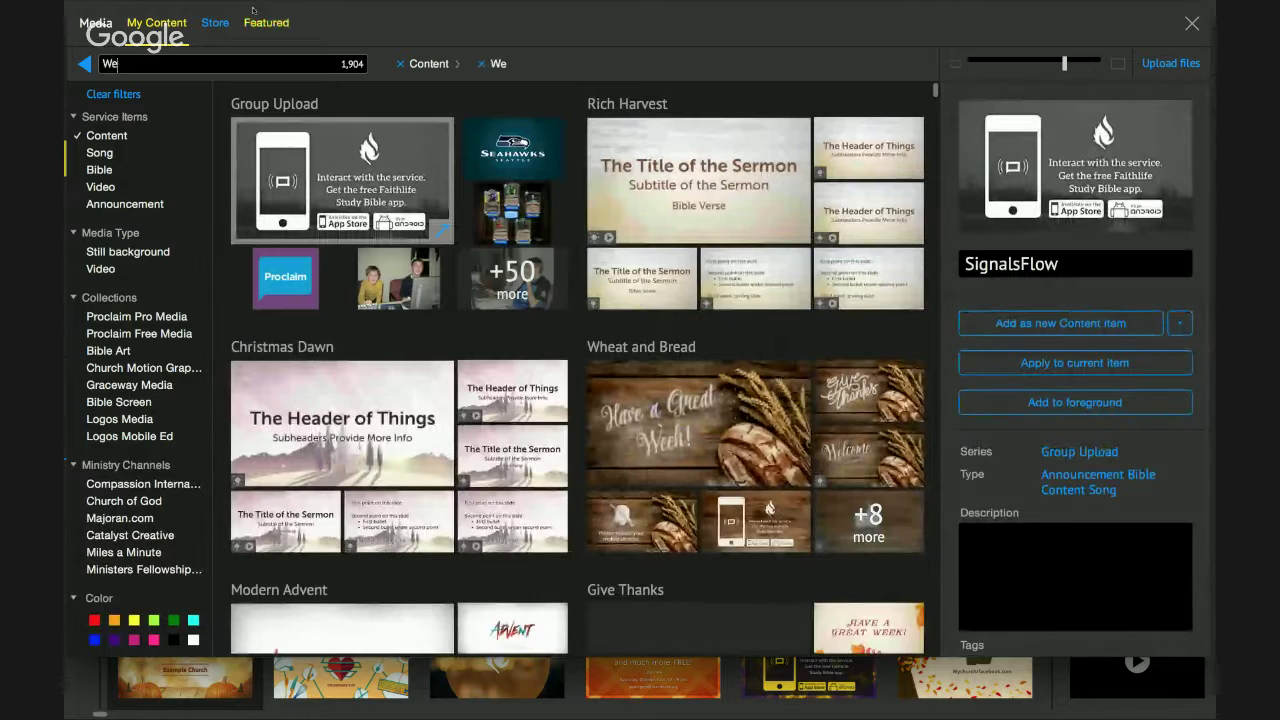
pyautogui.write('lcome')
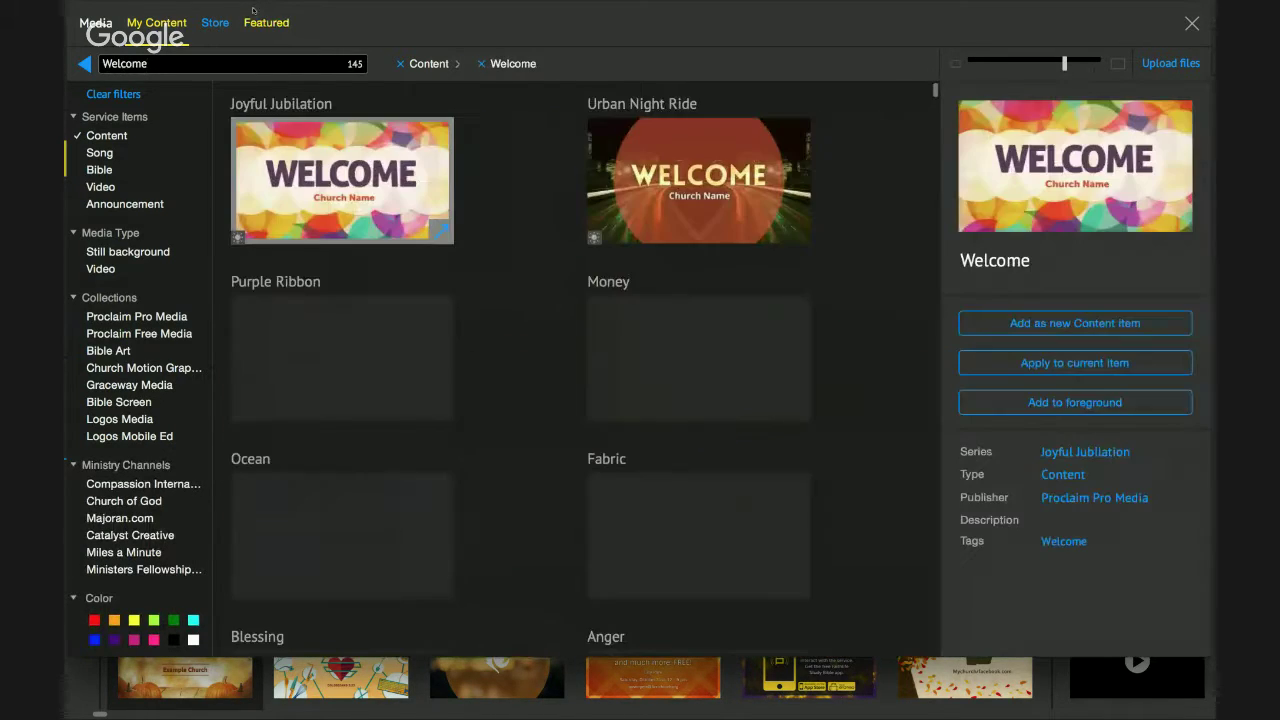
pyautogui.scroll(-10, 563, 318)
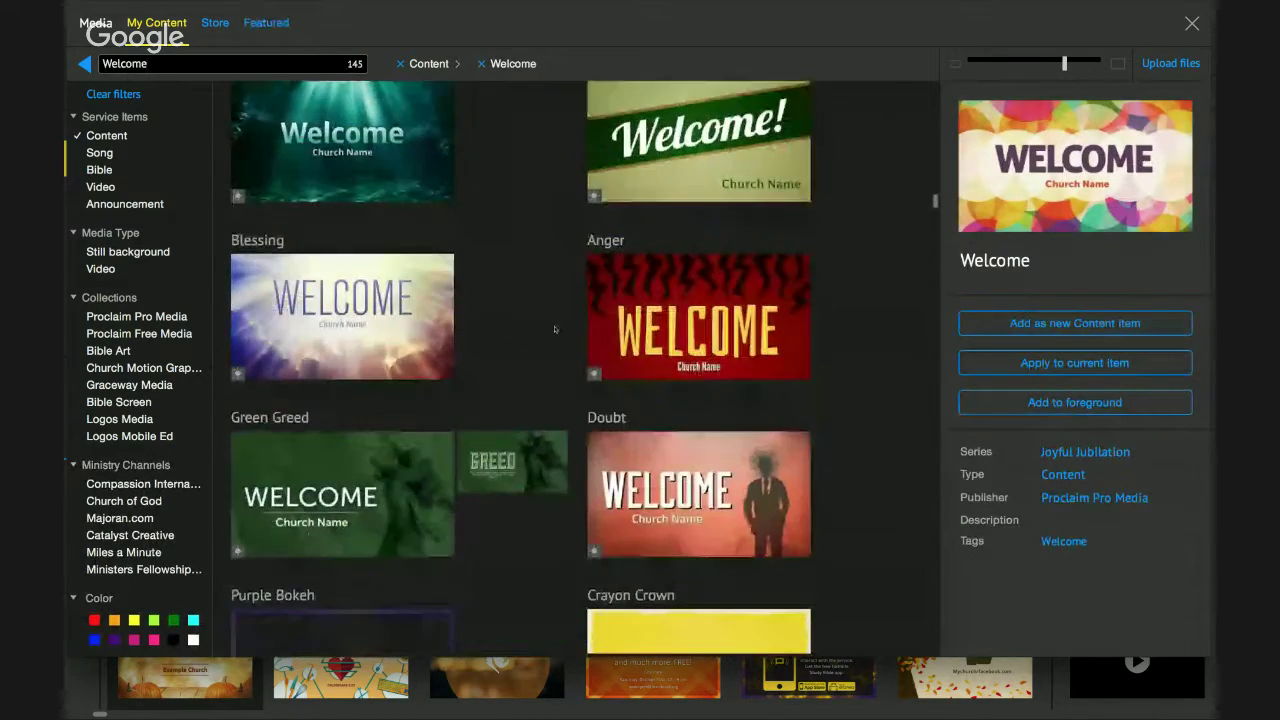
# - Filter the Welcome media results by orange and apply the Fall Leaves welcome design to the Welcome Slide
pyautogui.click(115, 621)
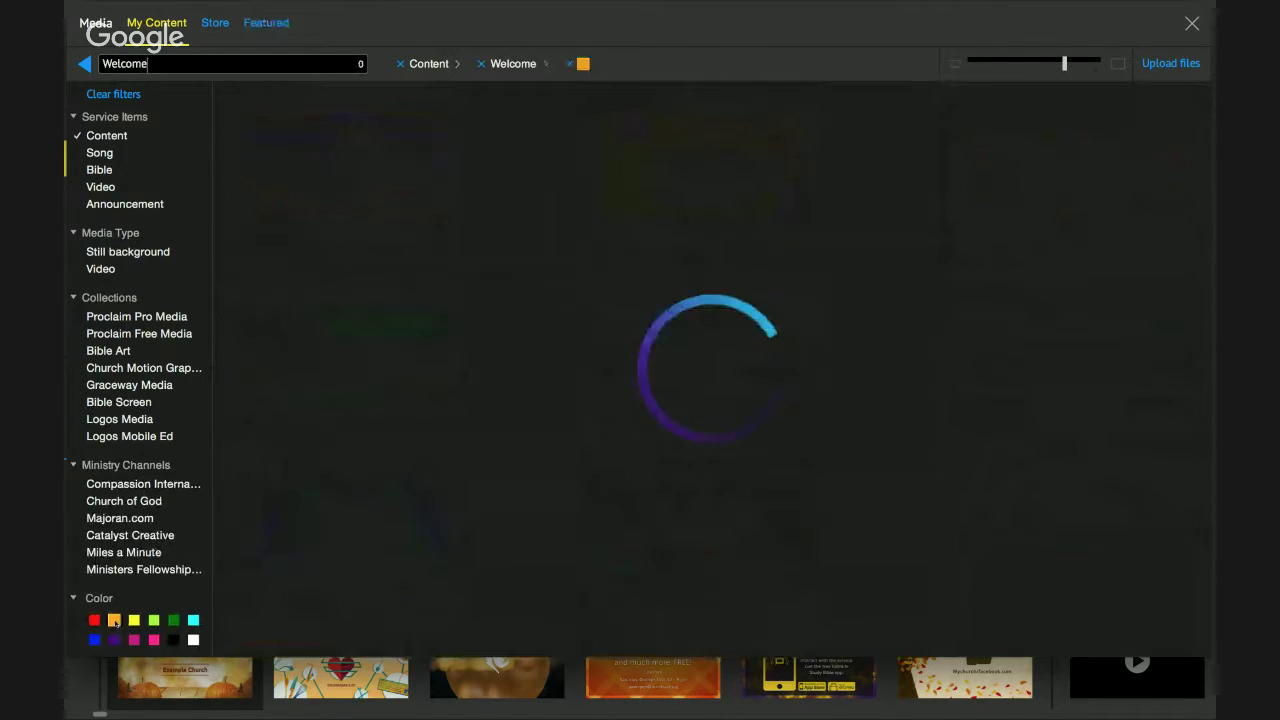
pyautogui.scroll(-10, 609, 462)
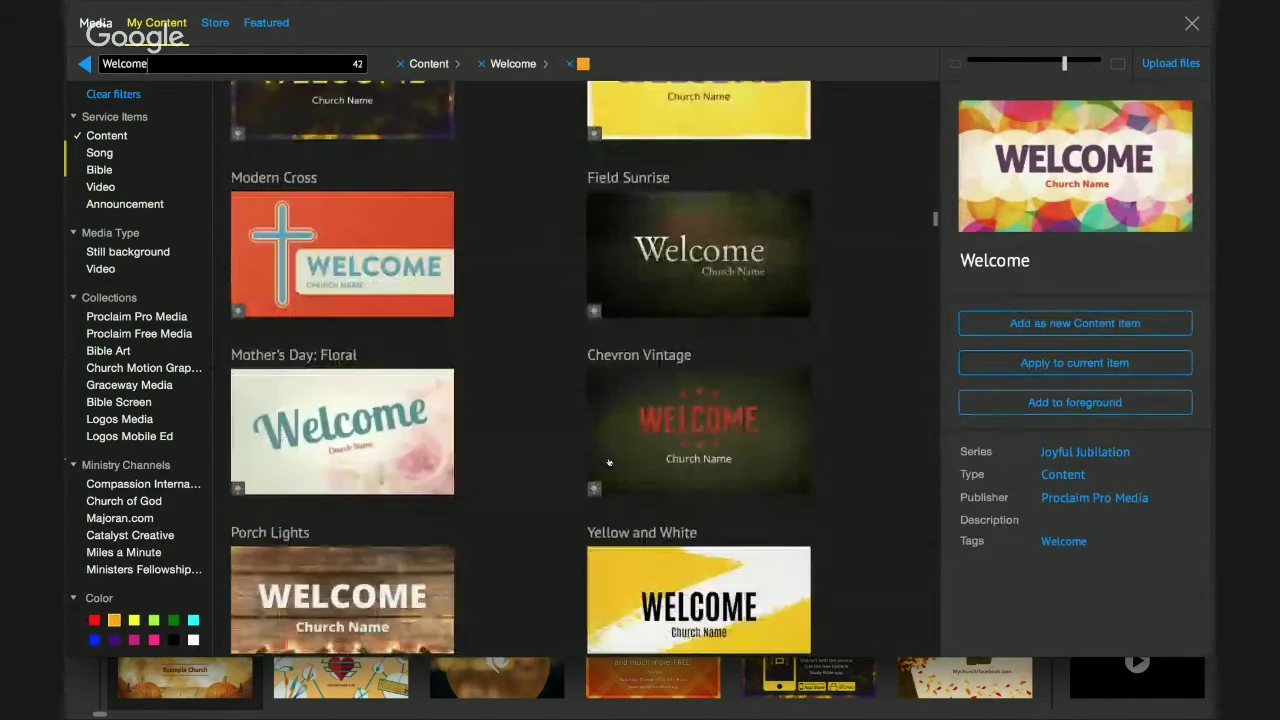
pyautogui.scroll(-1, 560, 440)
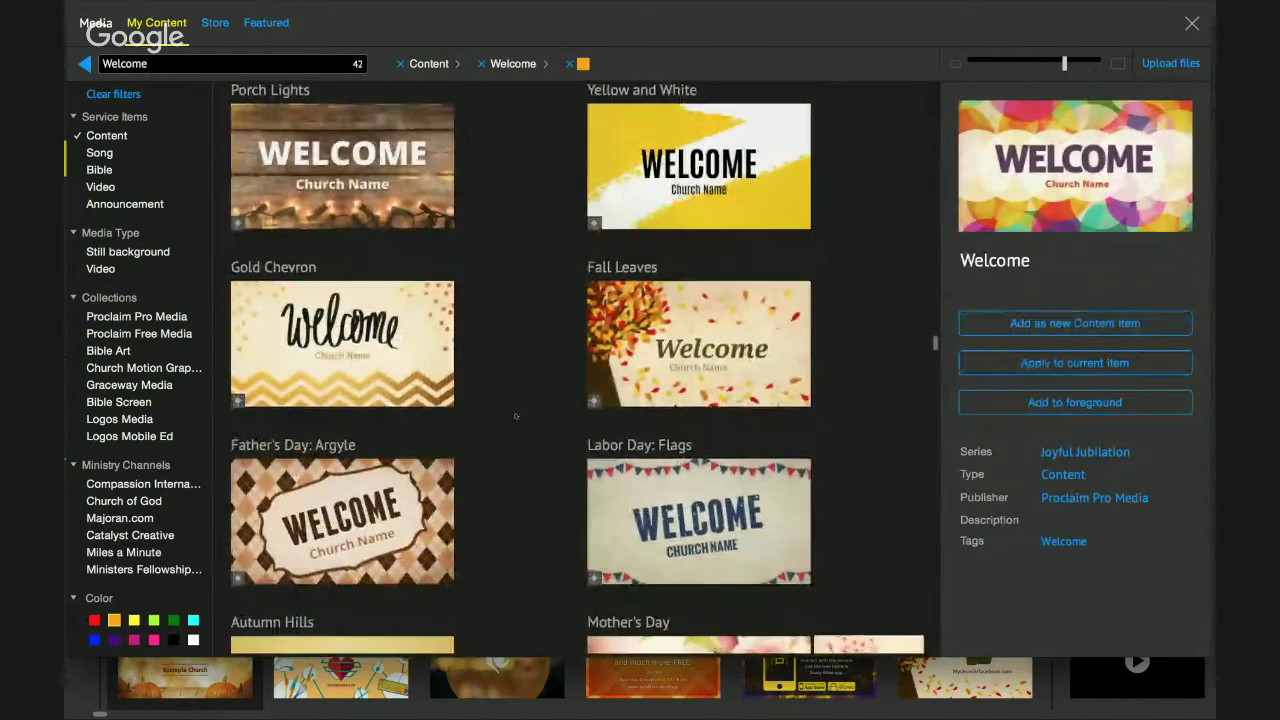
pyautogui.rightClick(728, 344)
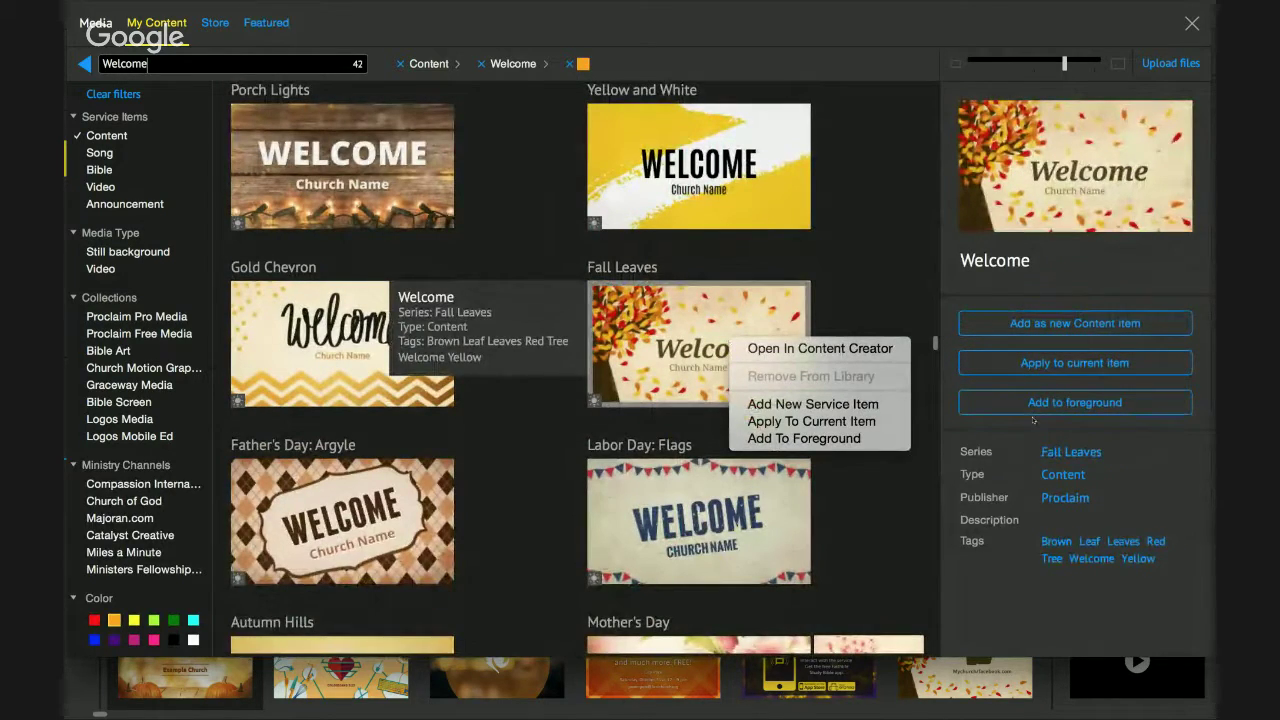
pyautogui.click(1075, 366)
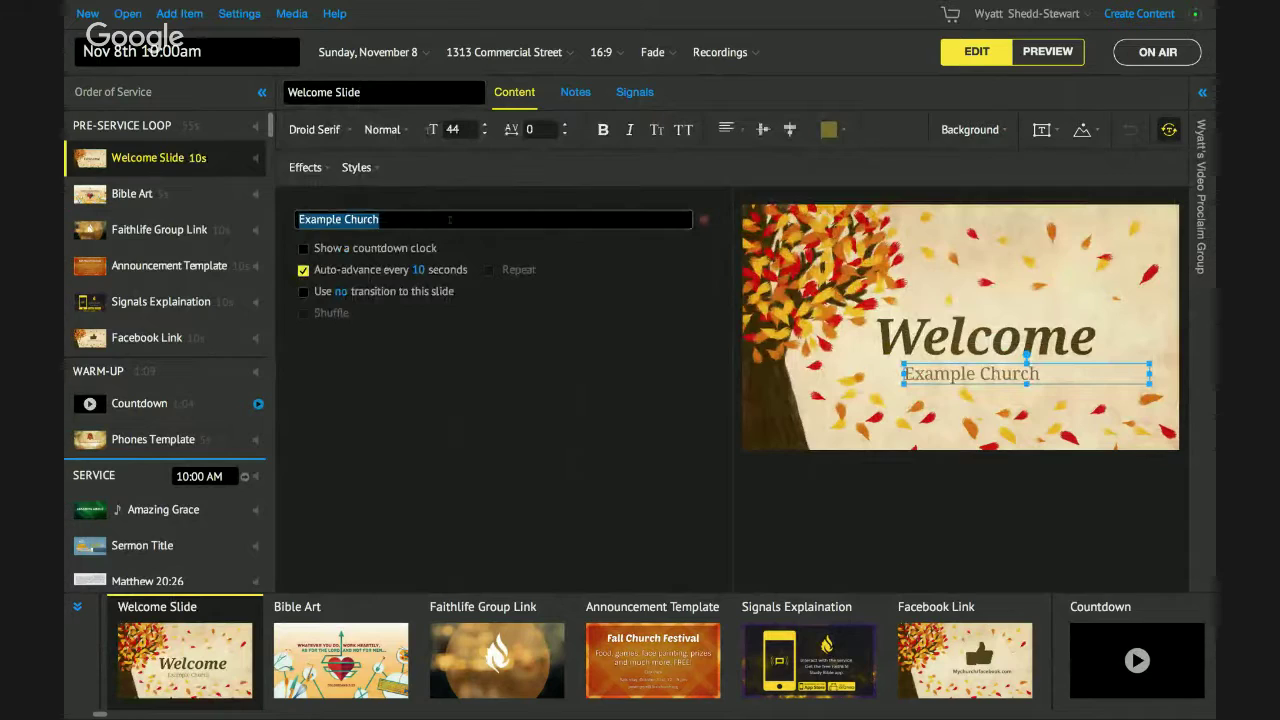
pyautogui.click(408, 219)
pyautogui.click(838, 332)
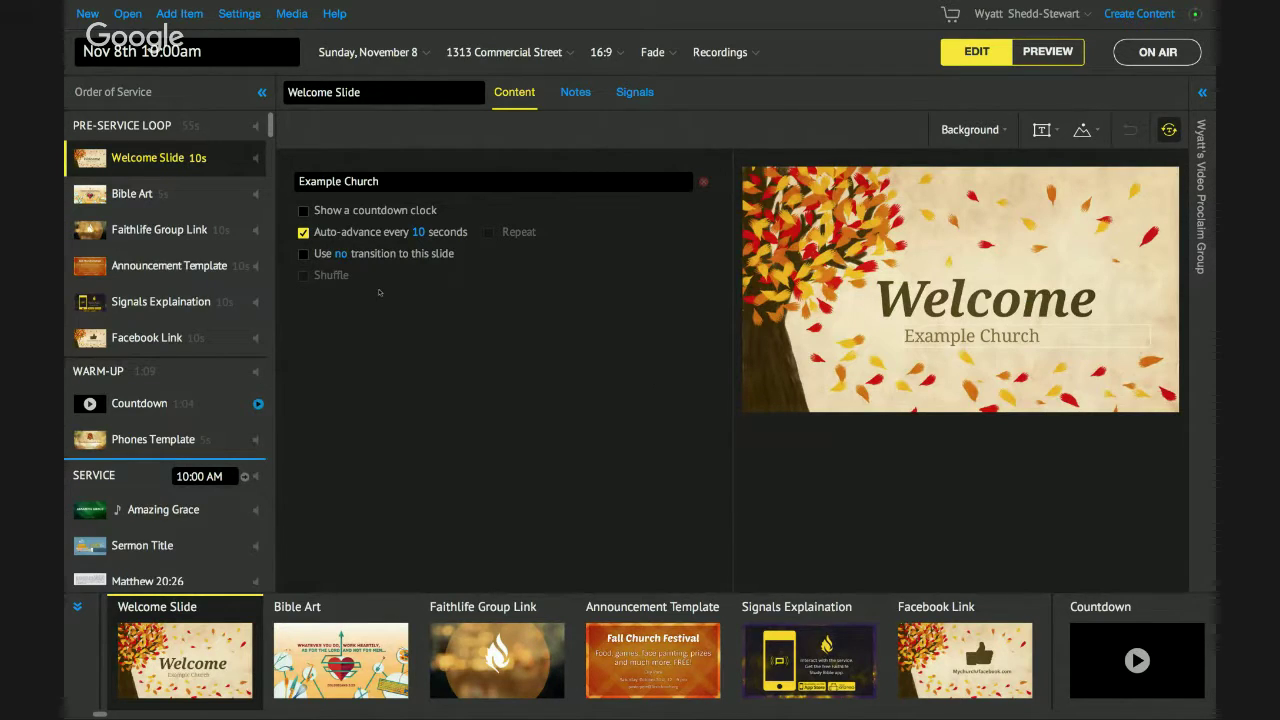
# - Look over the order of service, viewing the Bible Art, Welcome Slide and Sermon Outline Template items
pyautogui.click(194, 194)
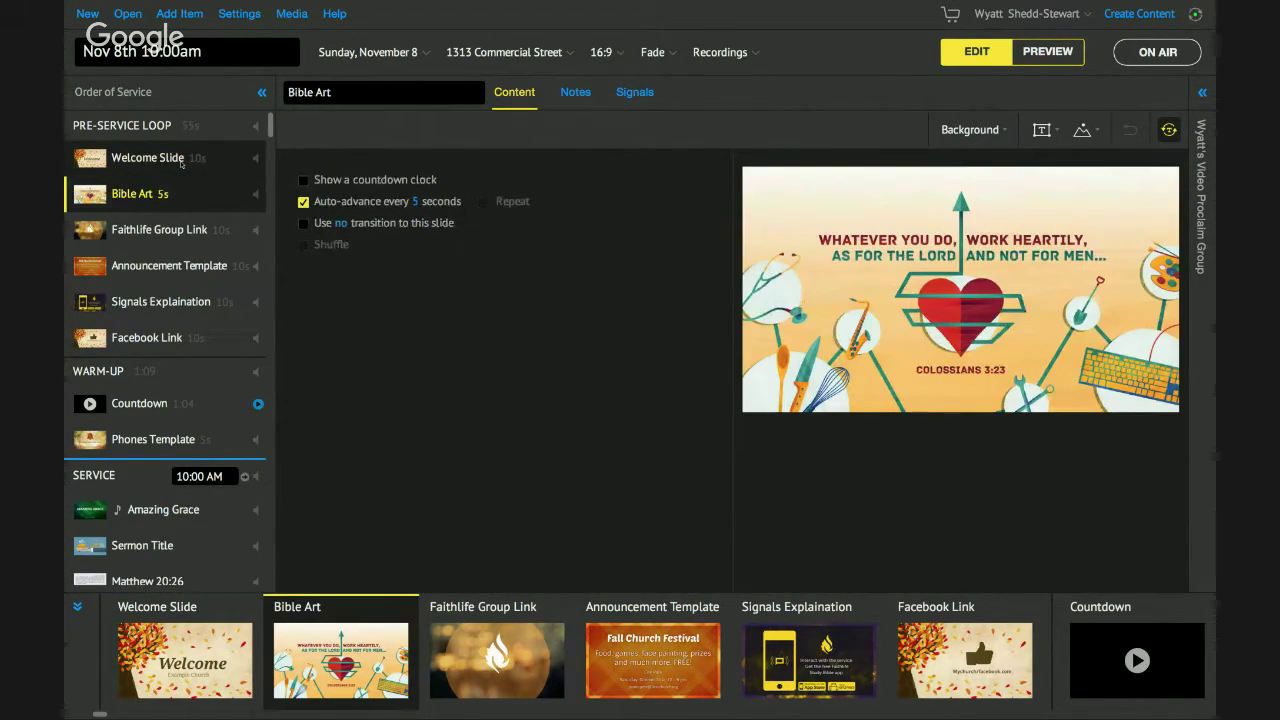
pyautogui.click(182, 160)
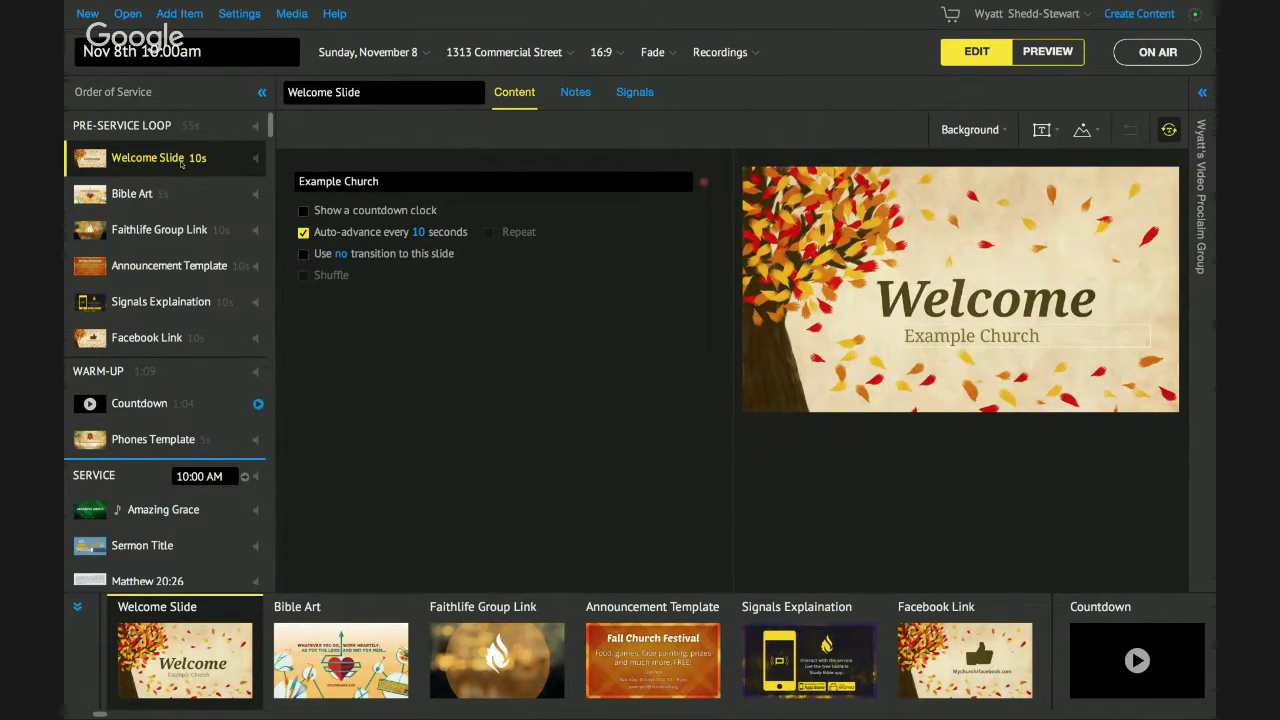
pyautogui.scroll(-4, 181, 163)
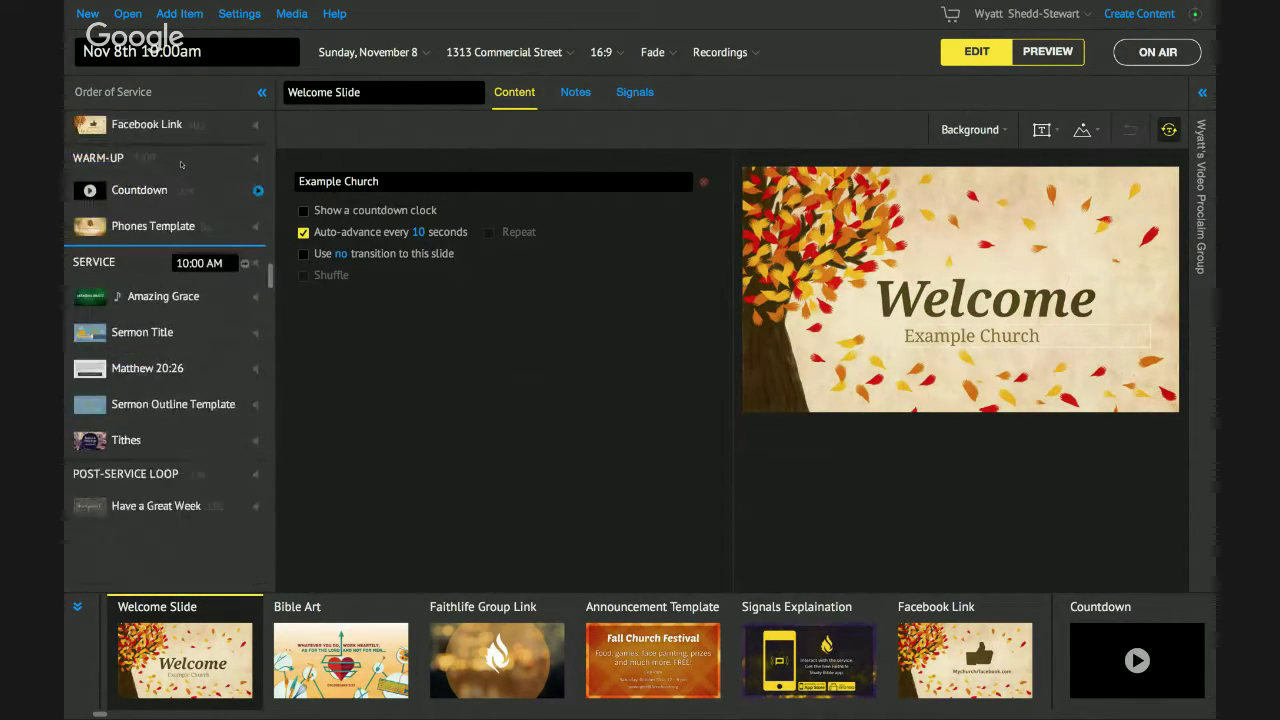
pyautogui.scroll(3, 181, 164)
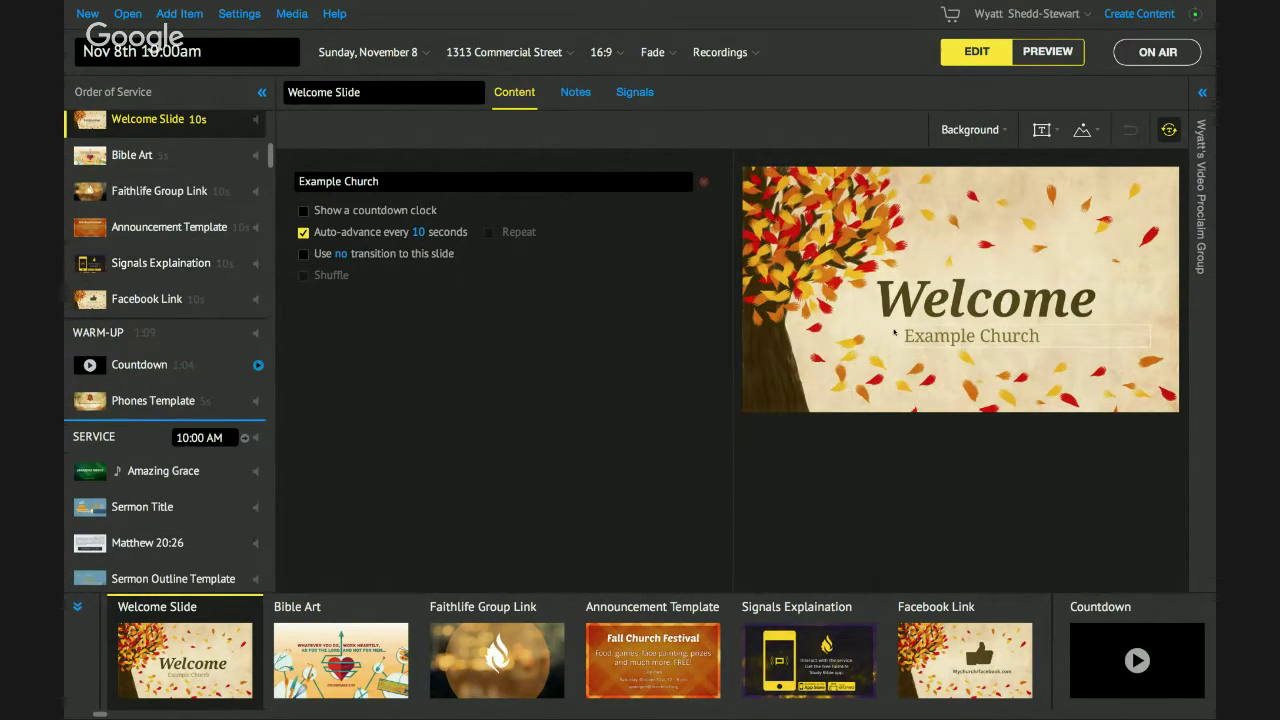
pyautogui.click(148, 159)
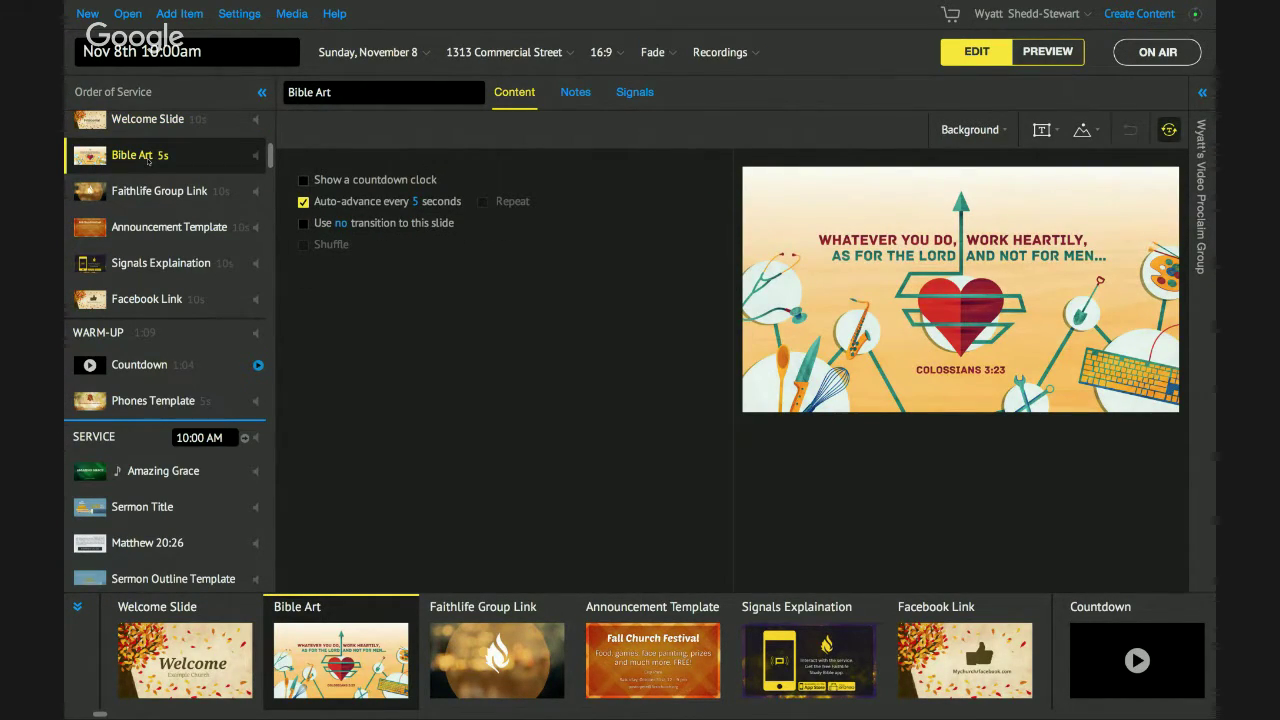
pyautogui.scroll(-2, 148, 160)
pyautogui.scroll(-2, 148, 160)
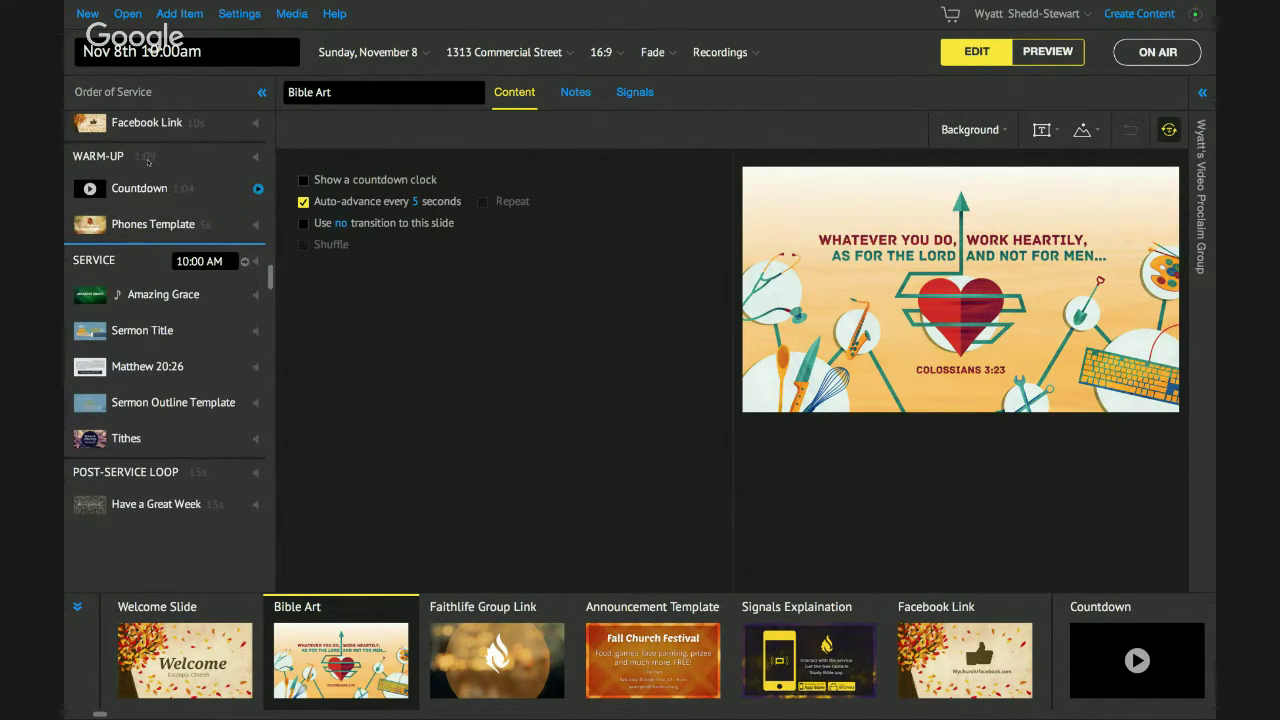
pyautogui.click(142, 394)
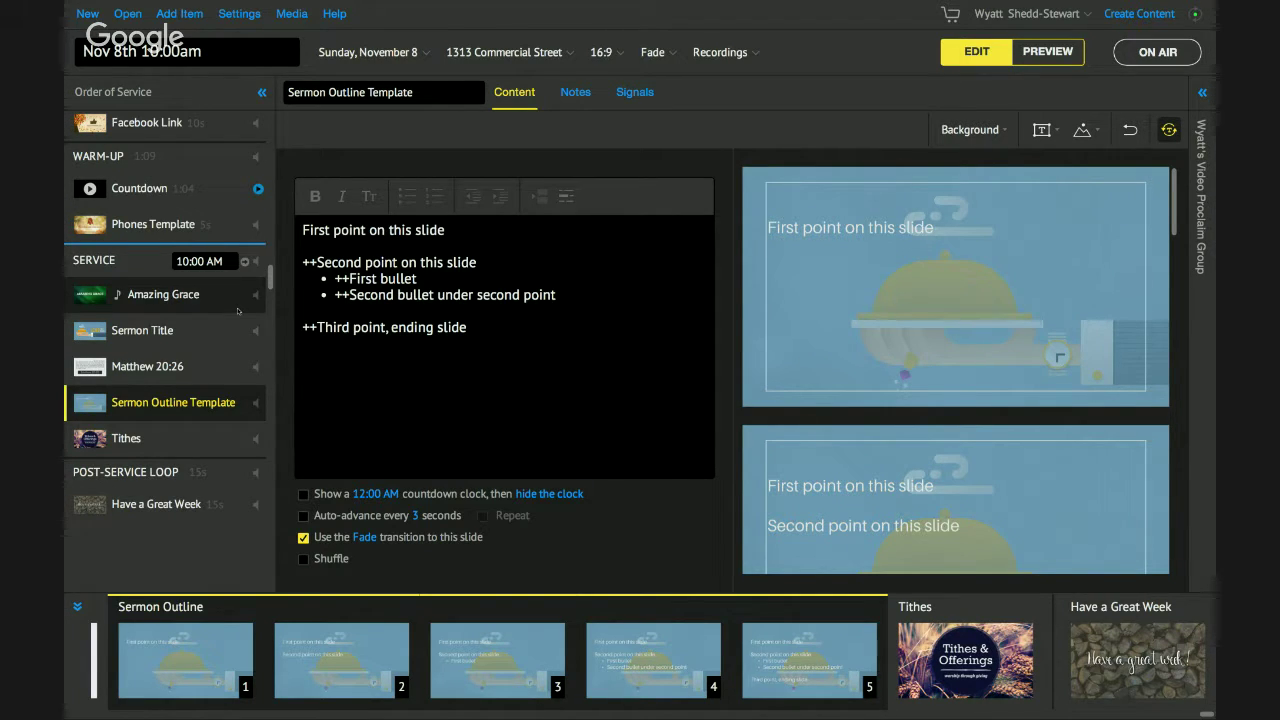
pyautogui.scroll(4, 210, 170)
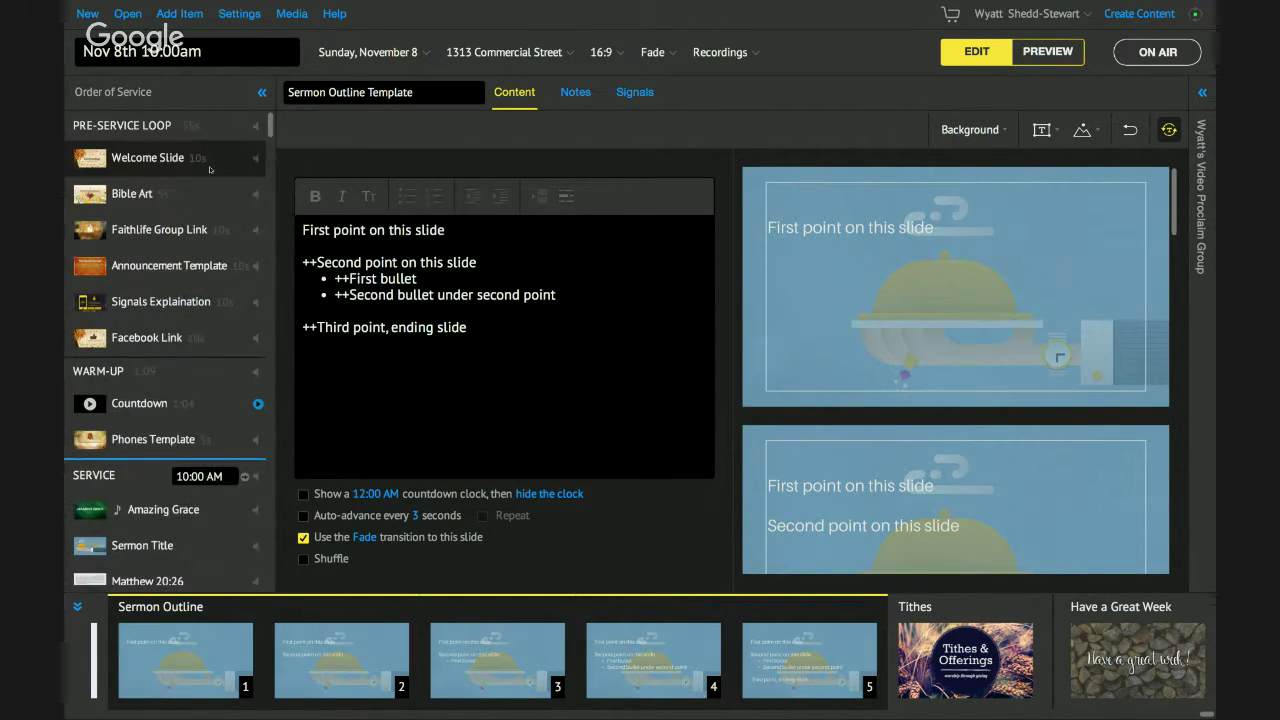
# - Duplicate the Announcement Template item and apply the Christmas Dawn announcement design from the media library to the copy
pyautogui.click(173, 272)
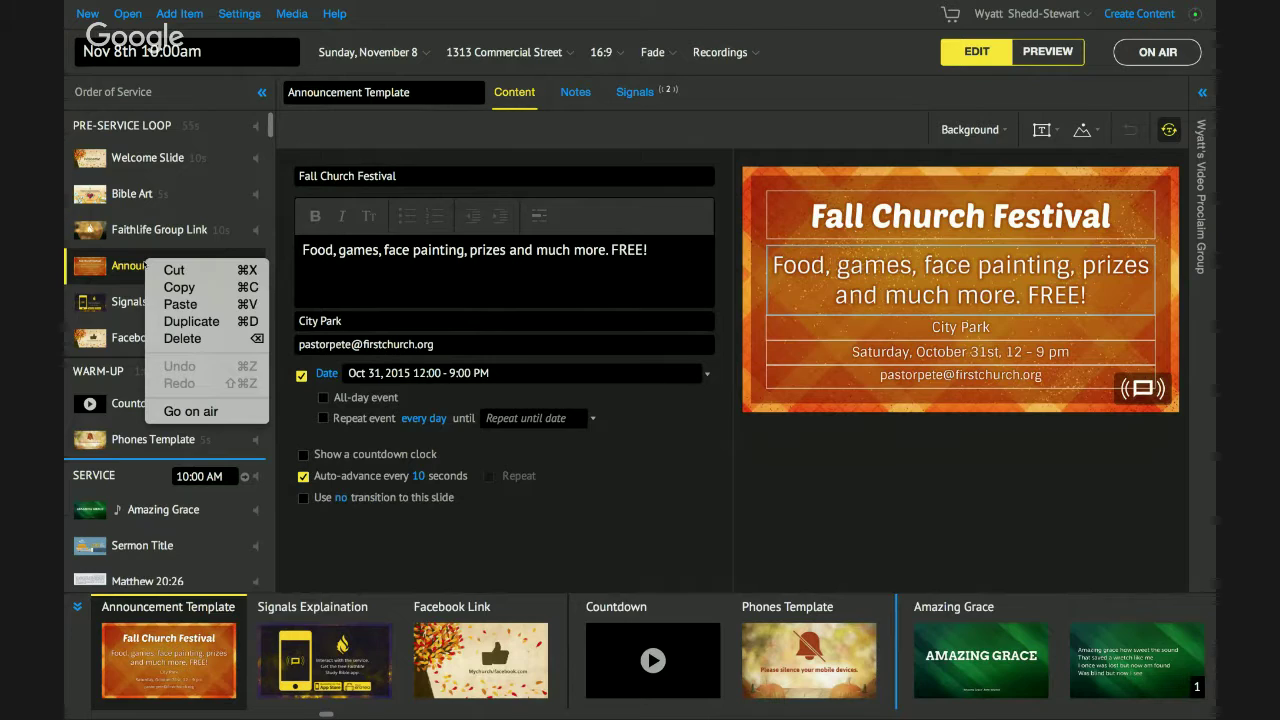
pyautogui.click(180, 321)
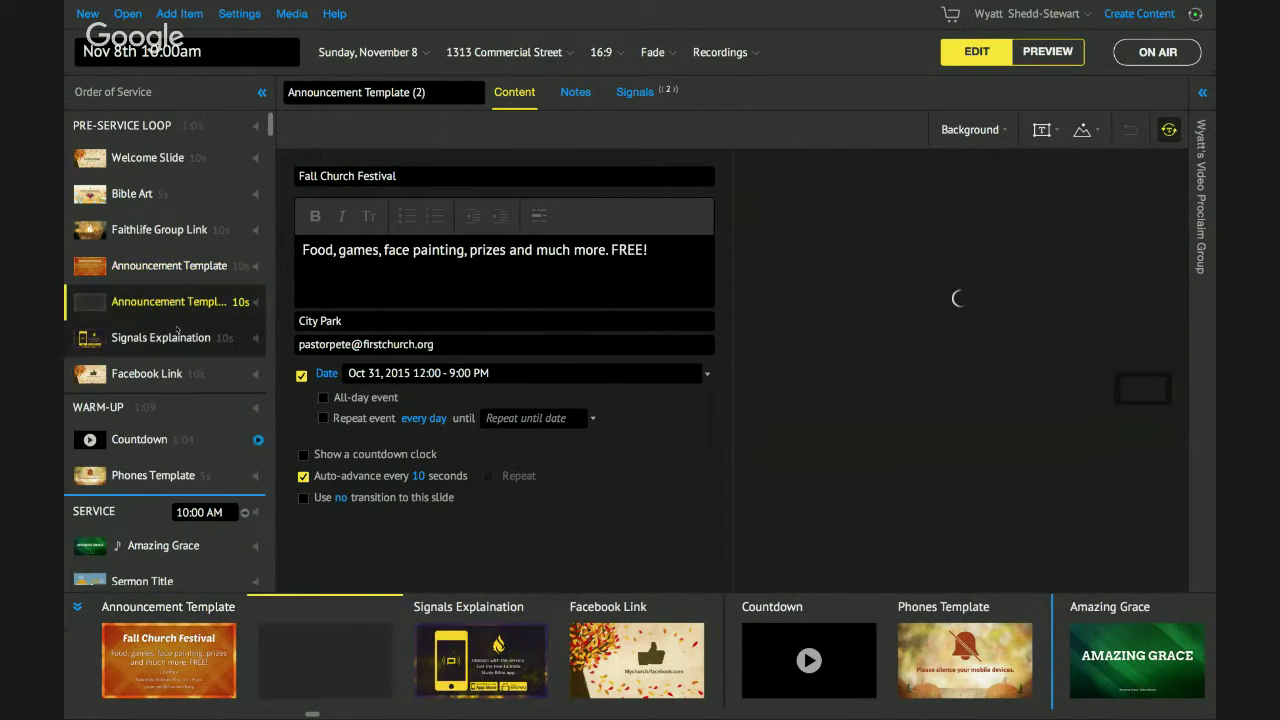
pyautogui.click(978, 132)
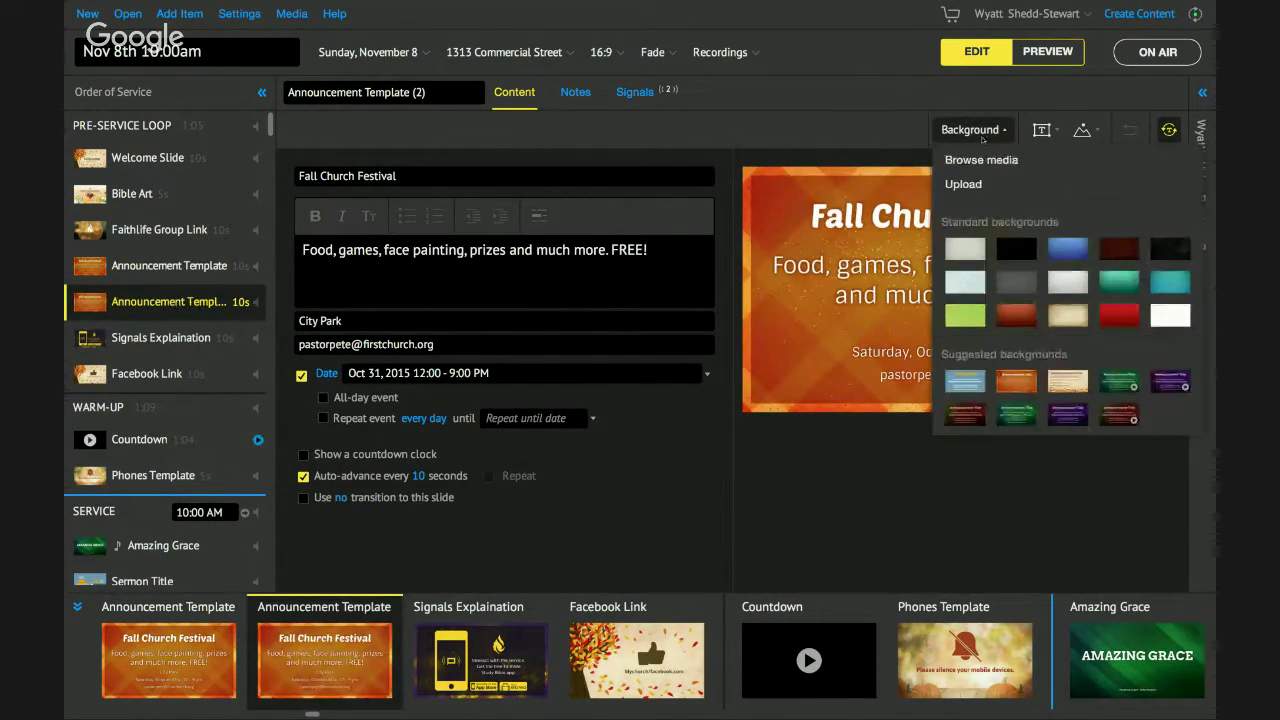
pyautogui.click(981, 160)
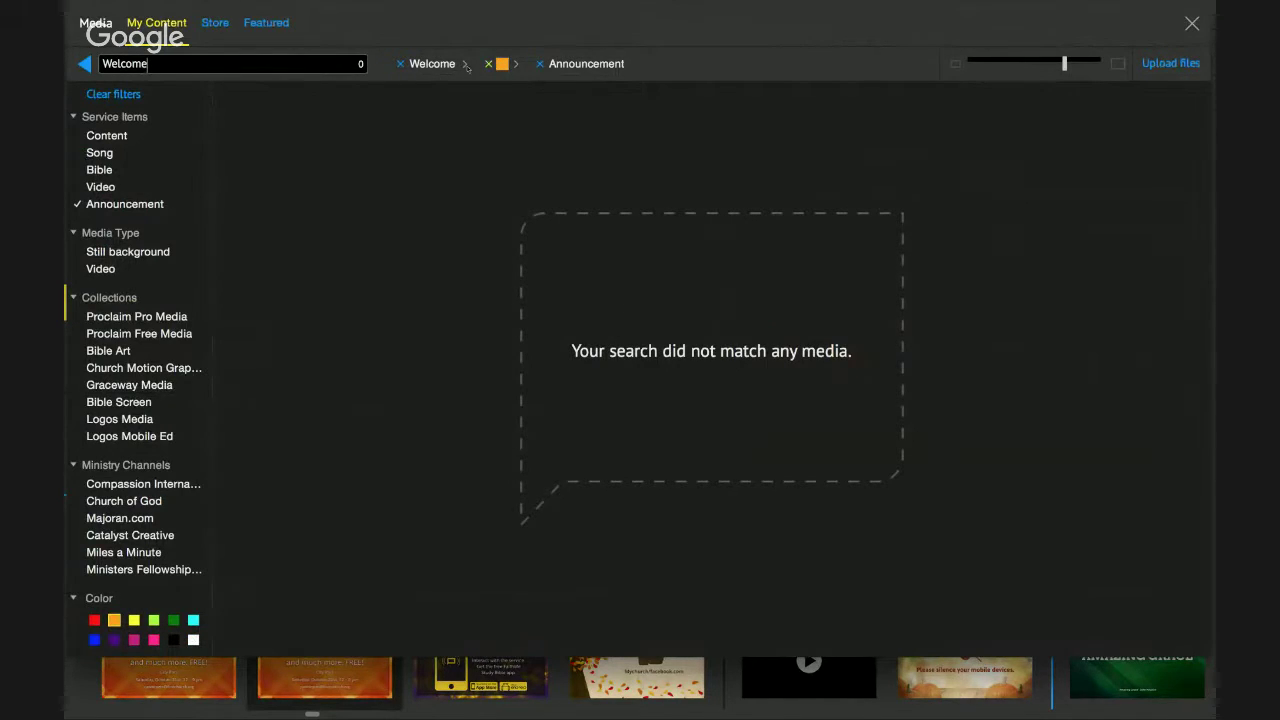
pyautogui.click(487, 63)
pyautogui.click(487, 63)
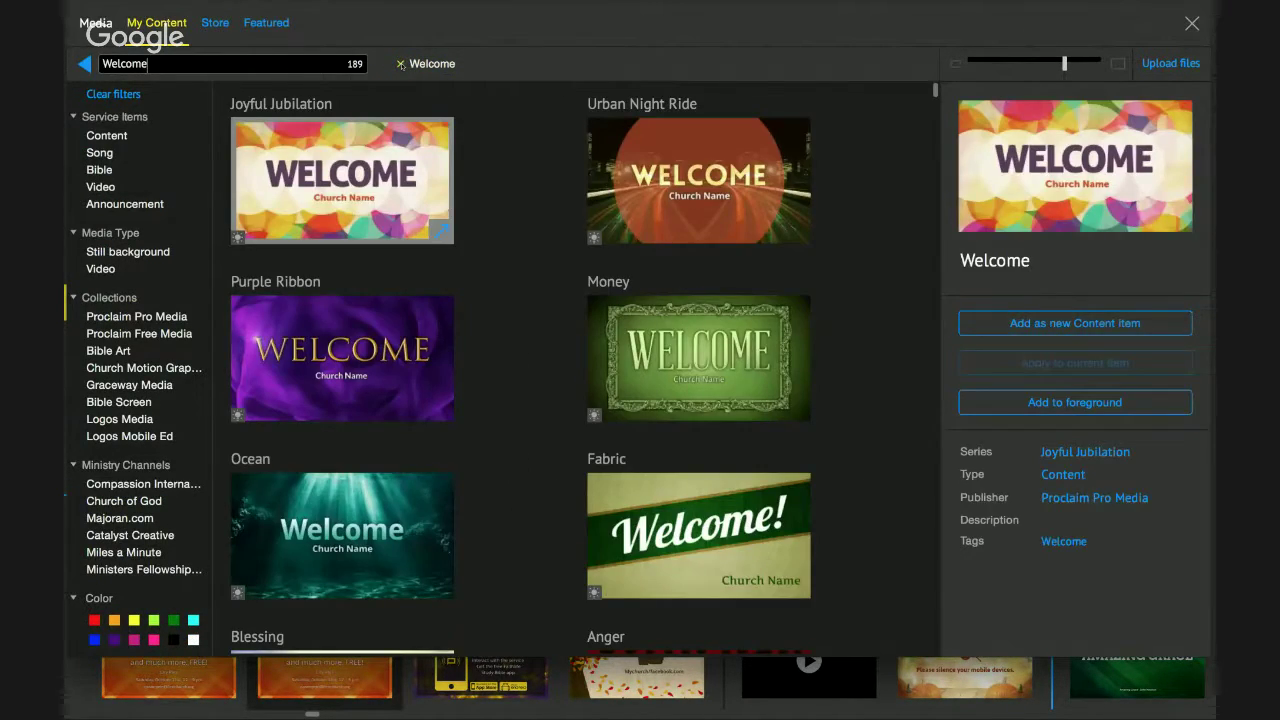
pyautogui.click(402, 65)
pyautogui.click(152, 205)
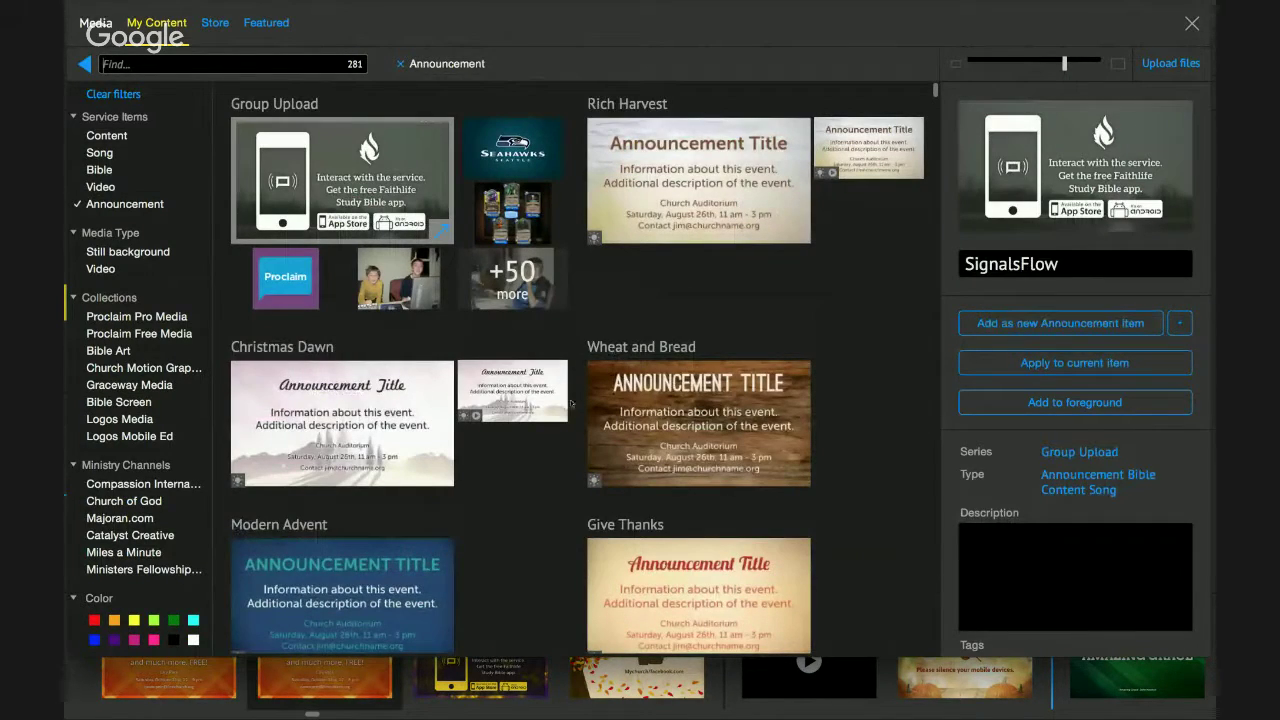
pyautogui.scroll(-2, 571, 403)
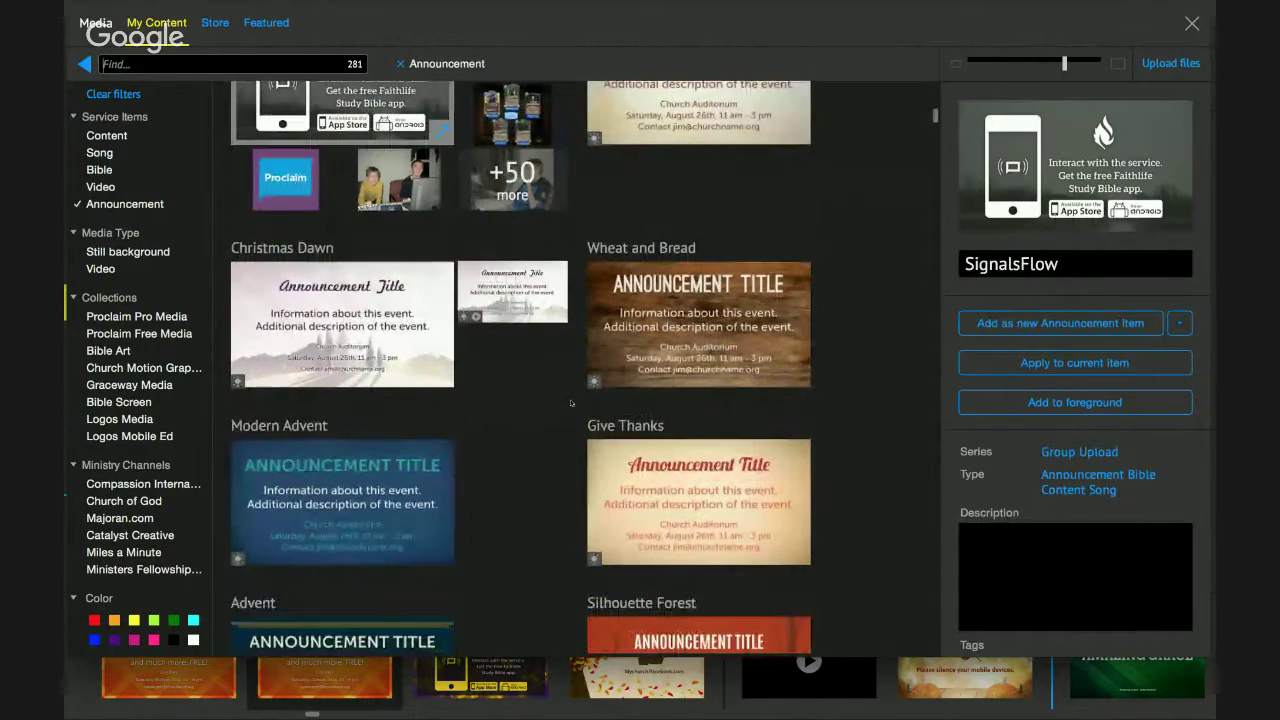
pyautogui.click(349, 309)
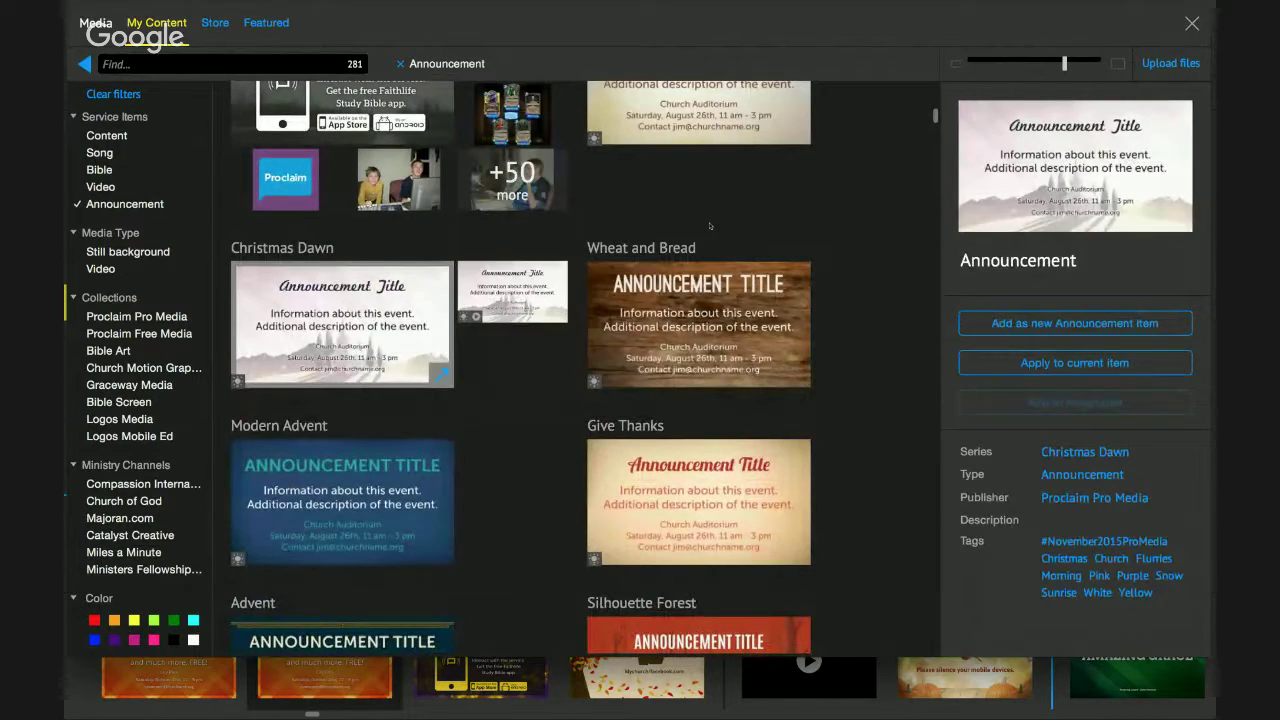
pyautogui.click(1063, 363)
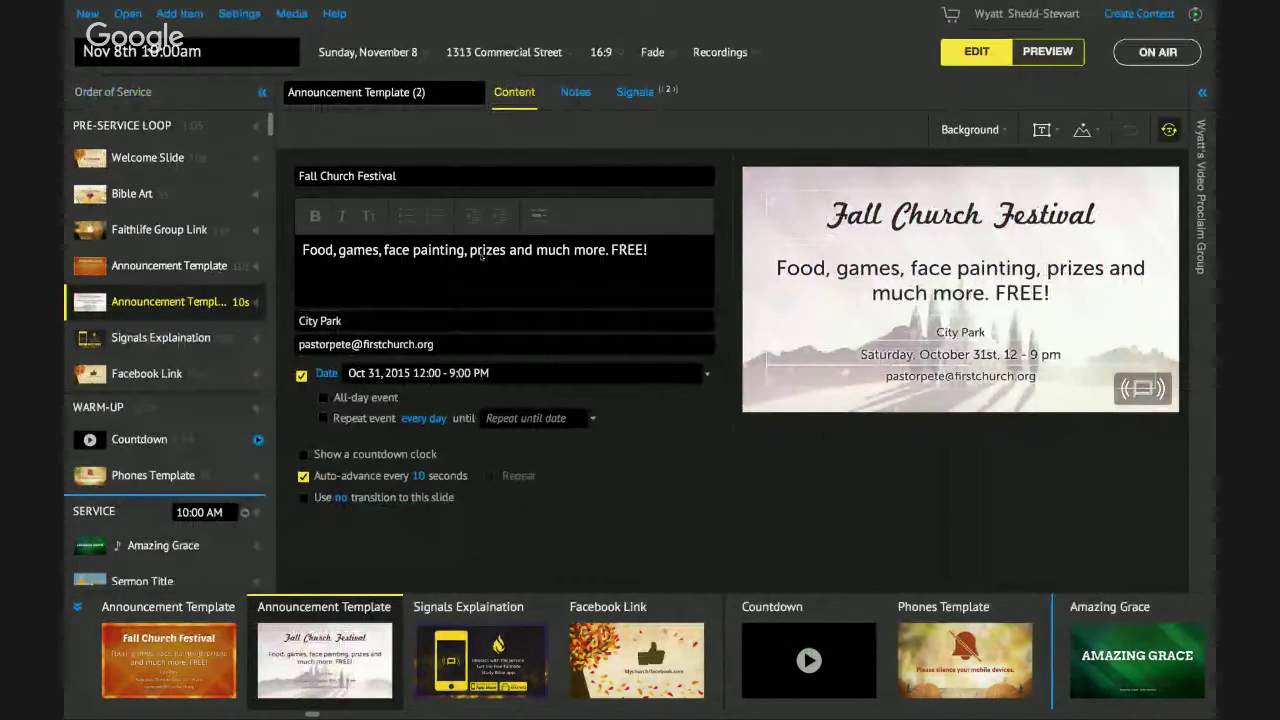
# - Rename the duplicated announcement item as "Christmas Choir practice"
pyautogui.click(452, 95)
pyautogui.moveTo(452, 99); pyautogui.dragTo(236, 106)
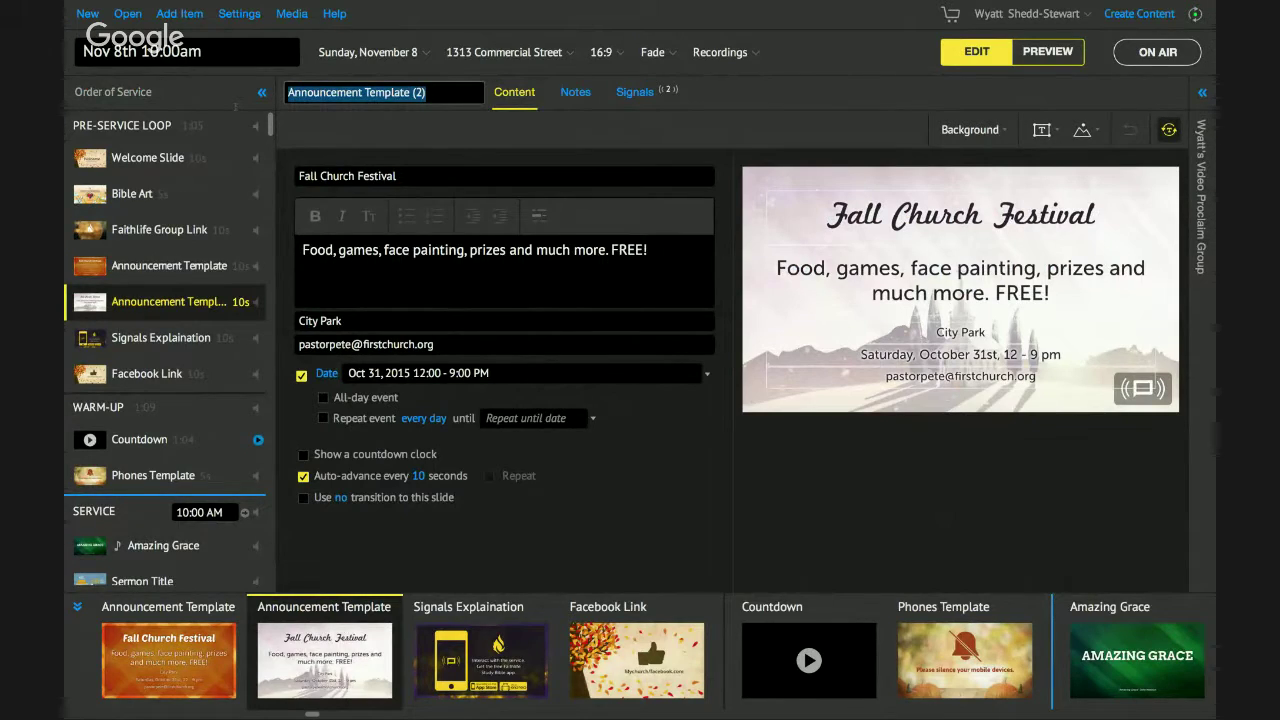
pyautogui.write('Christmas')
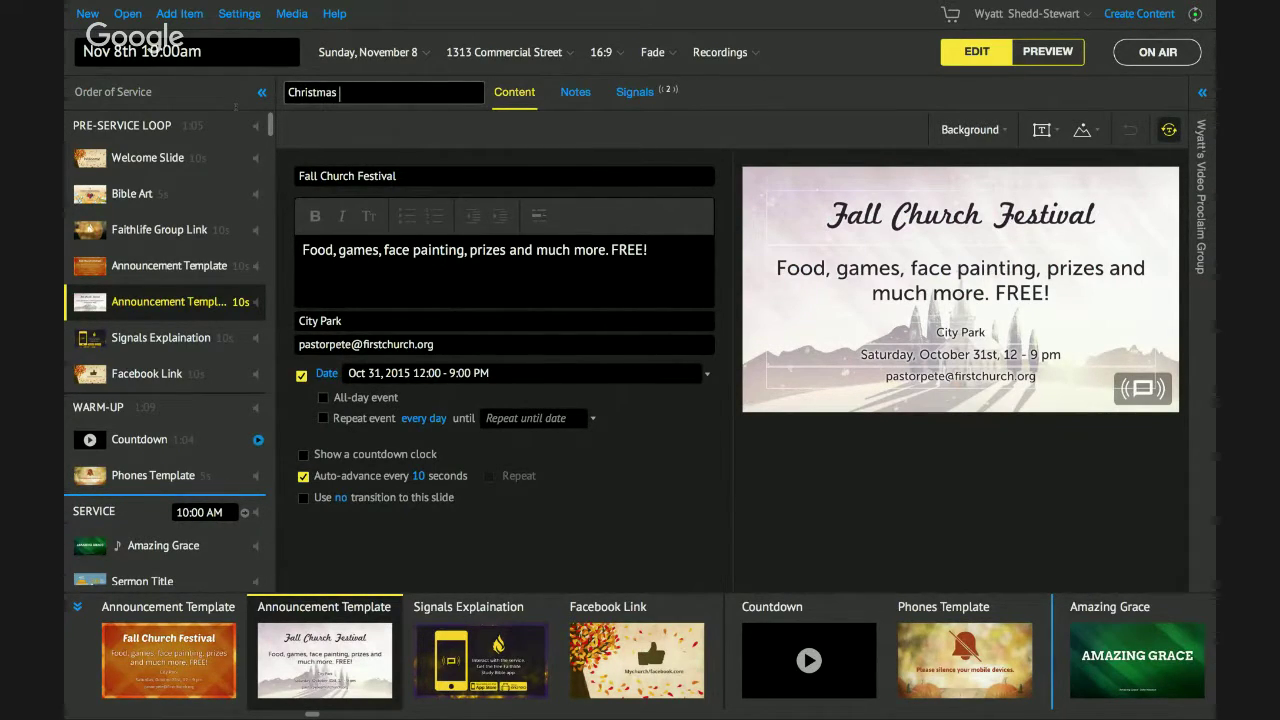
pyautogui.write(' Choir practice')
pyautogui.press('Return')
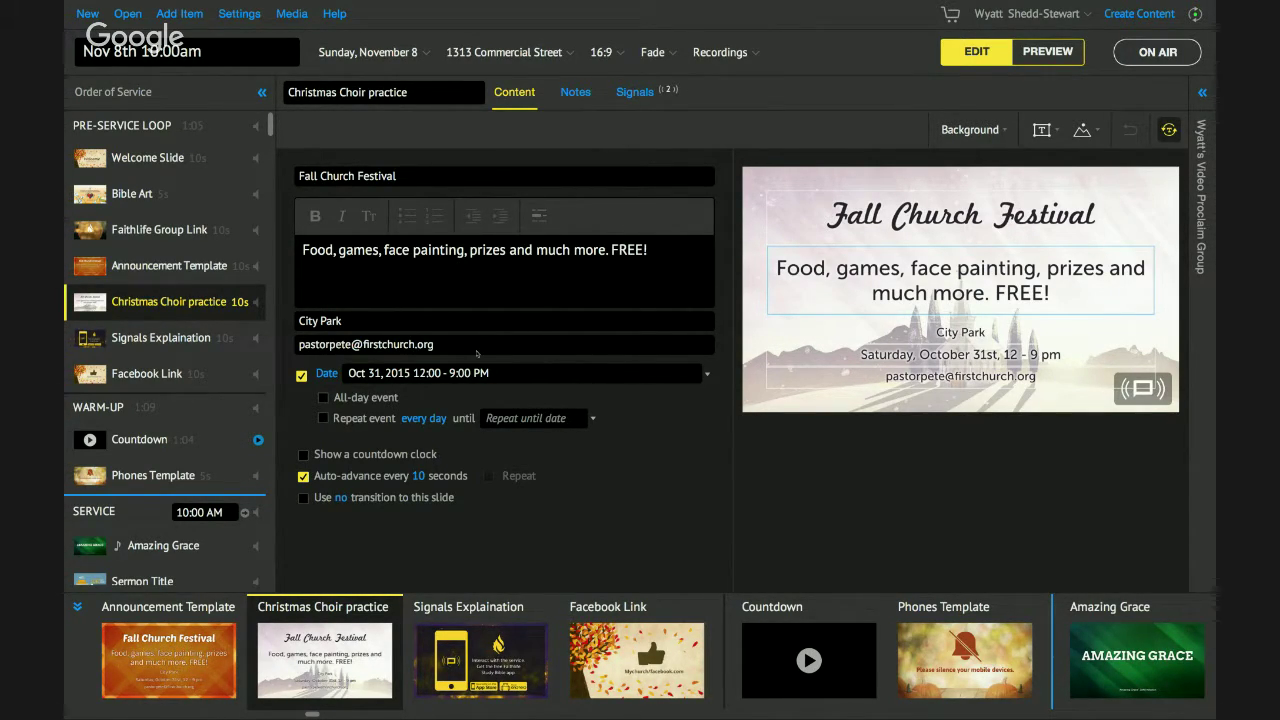
# - Add a blank Announcement item after Christmas Choir practice and delete it again
pyautogui.rightClick(198, 298)
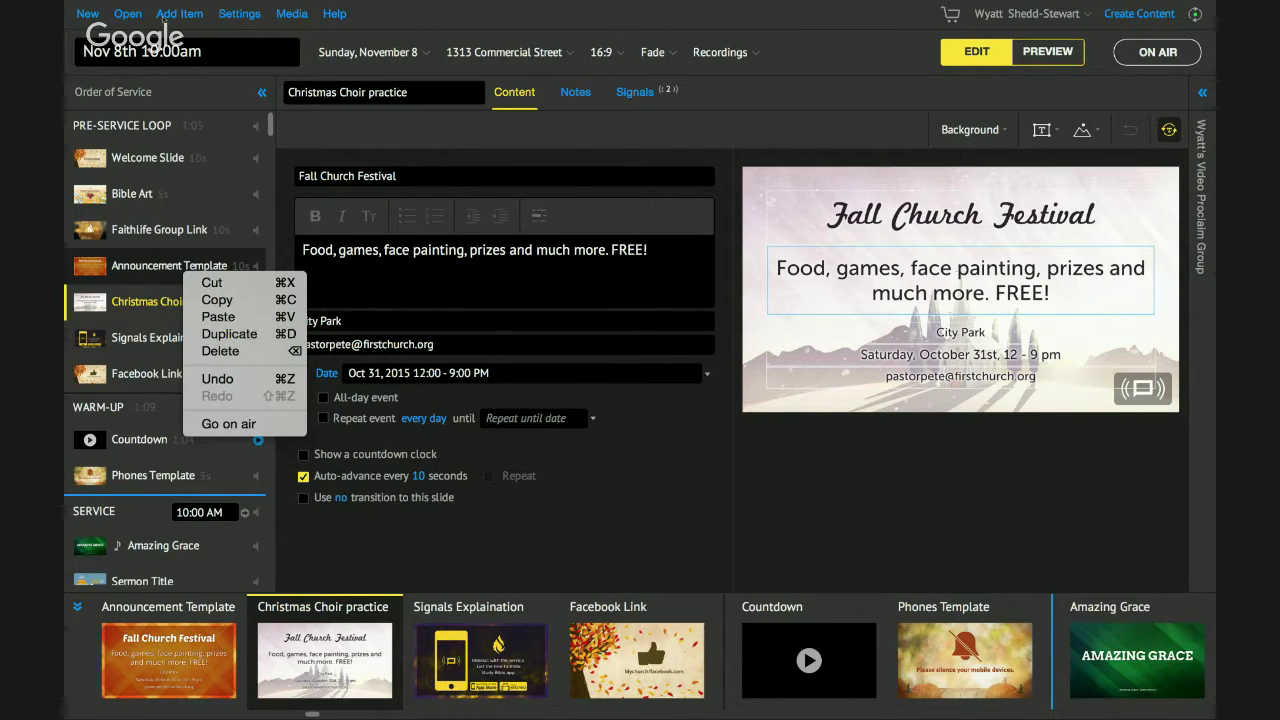
pyautogui.click(164, 19)
pyautogui.click(162, 19)
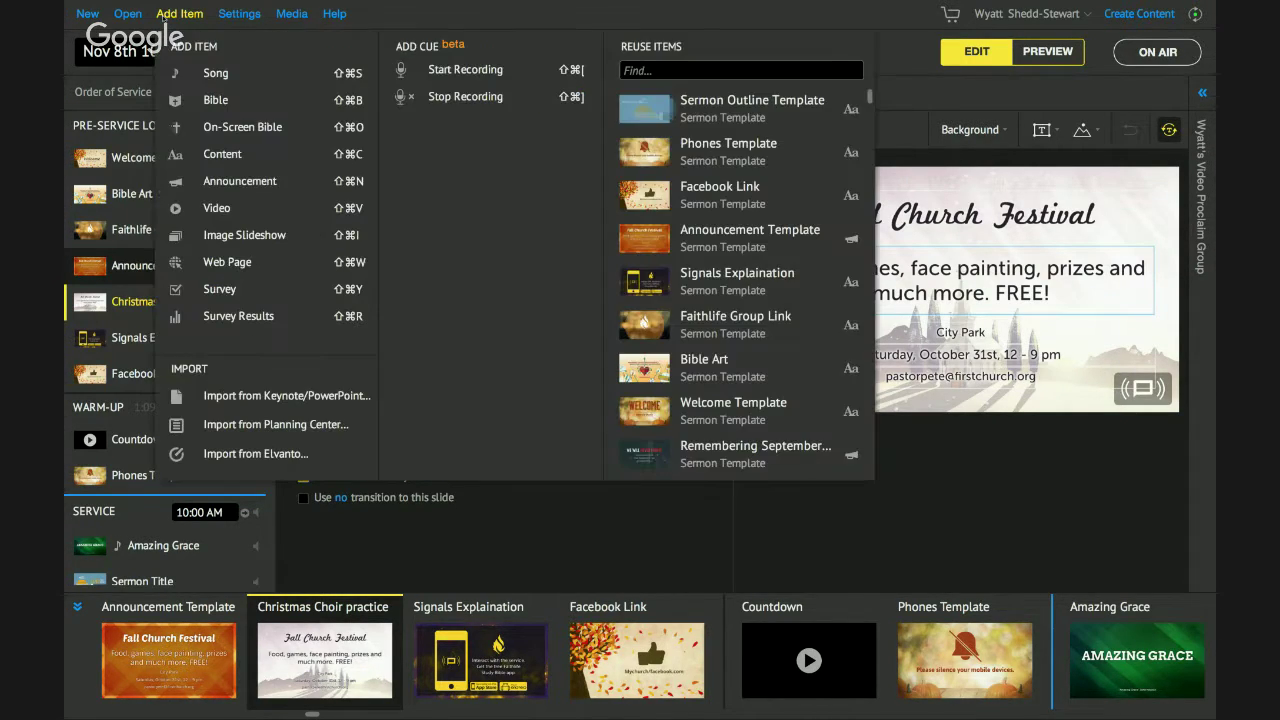
pyautogui.click(222, 181)
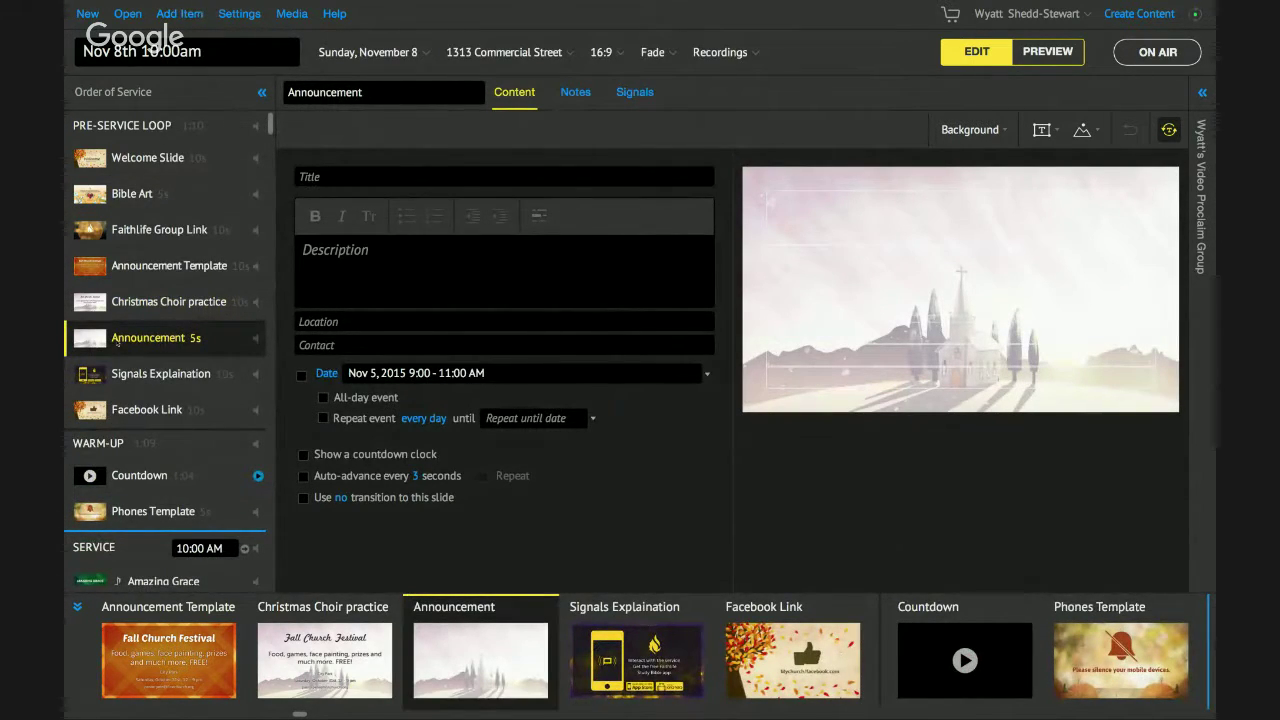
pyautogui.press('Delete')
pyautogui.click(120, 301)
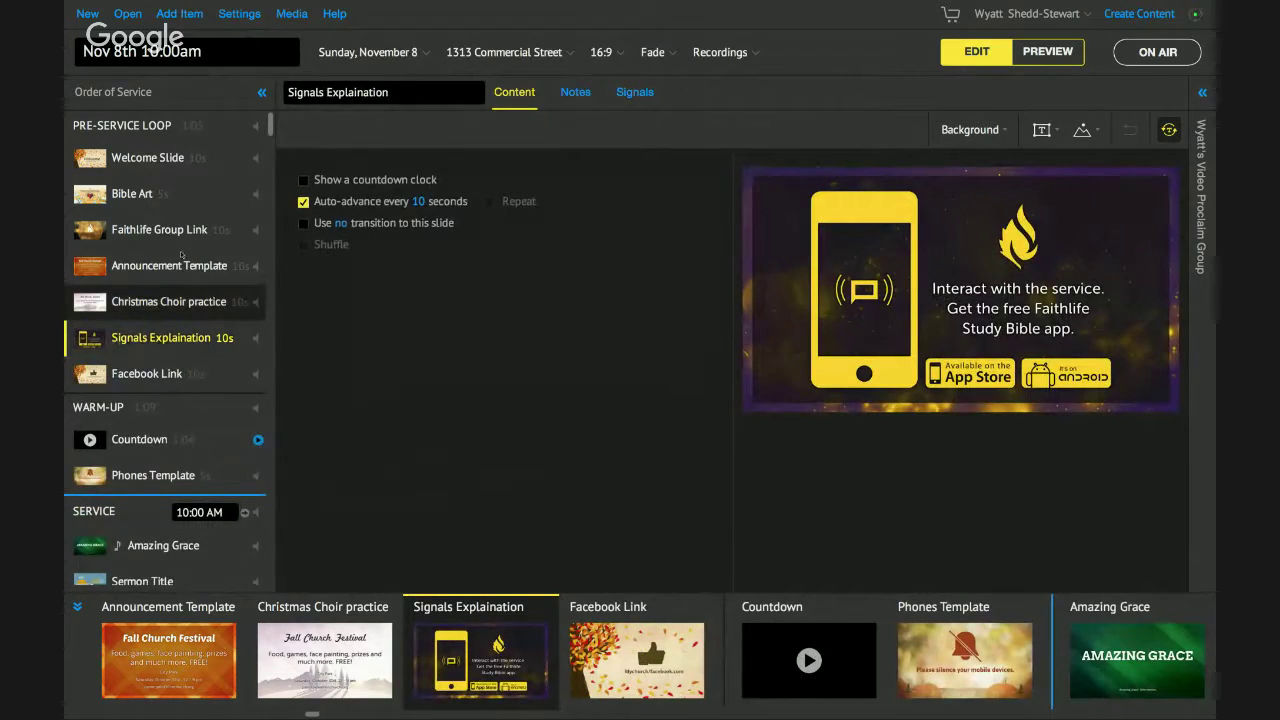
# - Review the Announcement Template and Christmas Choir practice items and check the item actions available for the choir practice
pyautogui.click(170, 265)
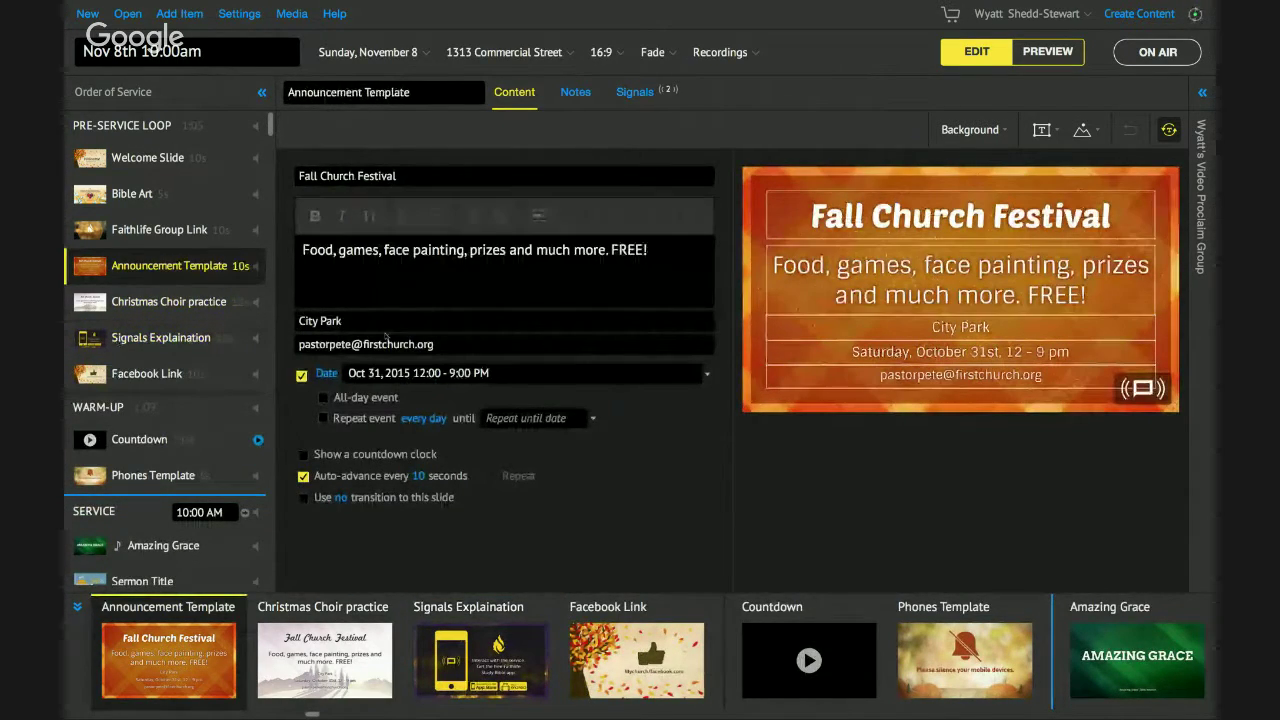
pyautogui.click(144, 298)
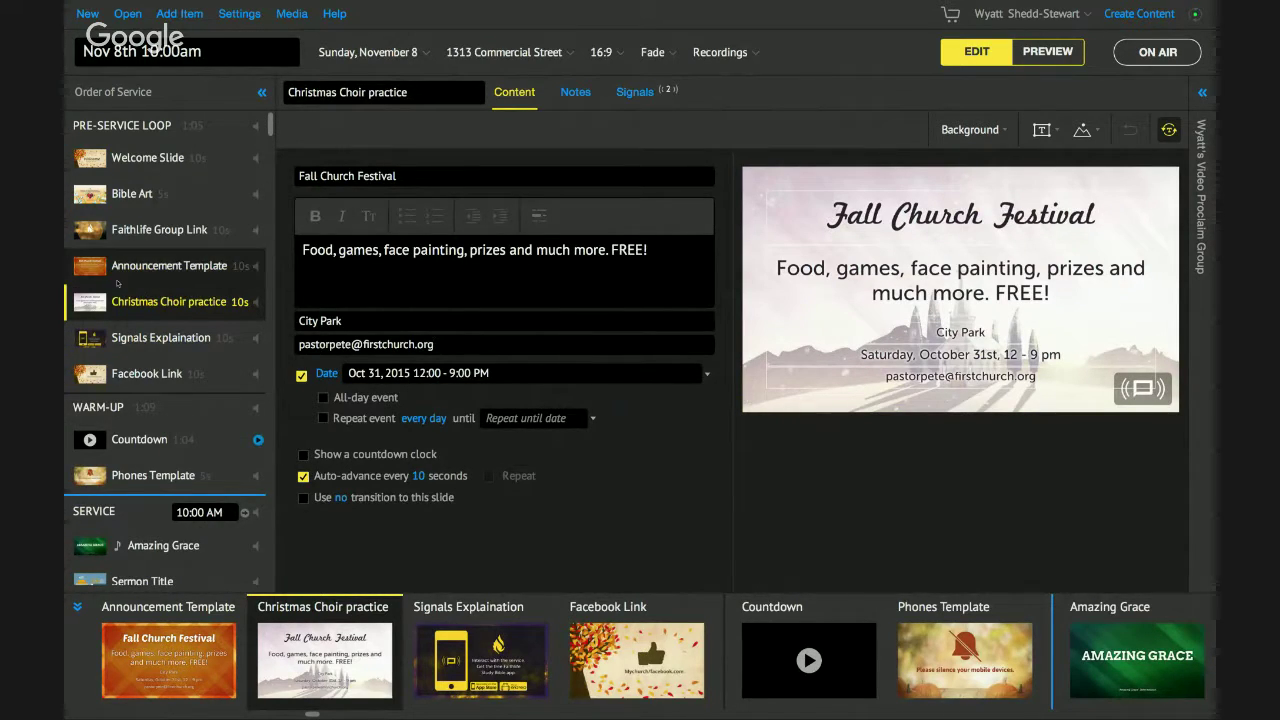
pyautogui.rightClick(137, 297)
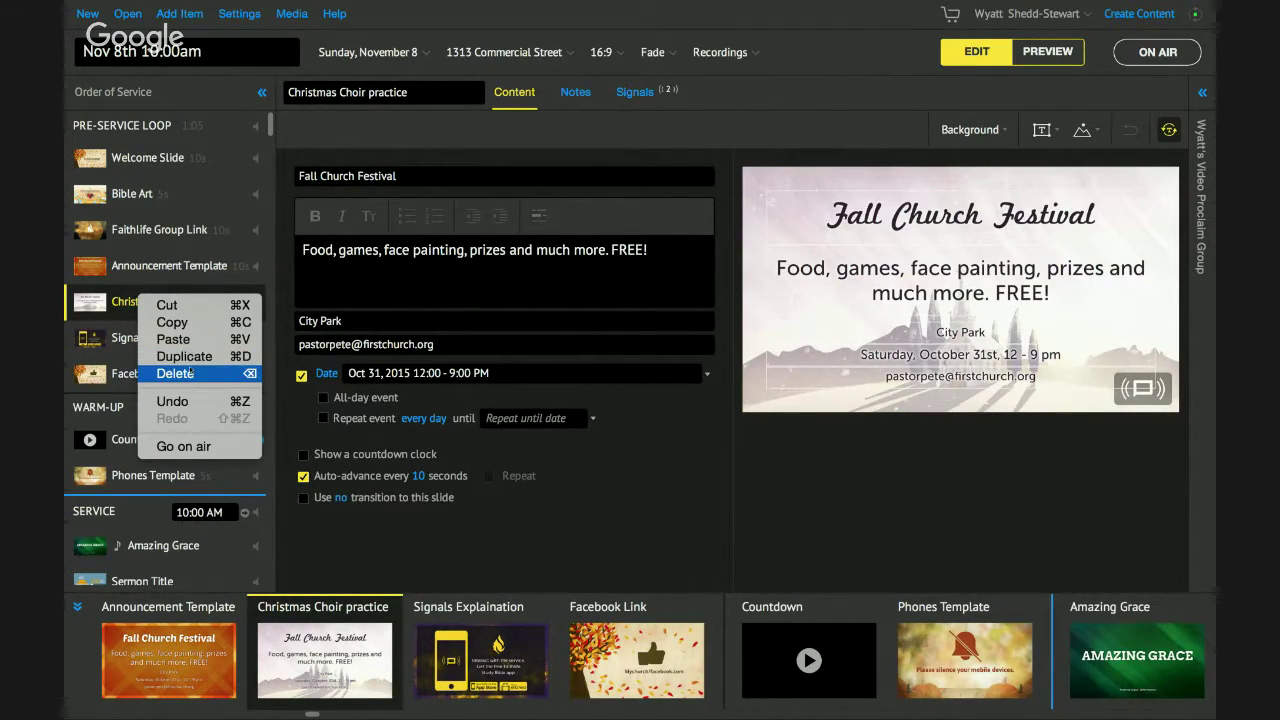
pyautogui.click(167, 6)
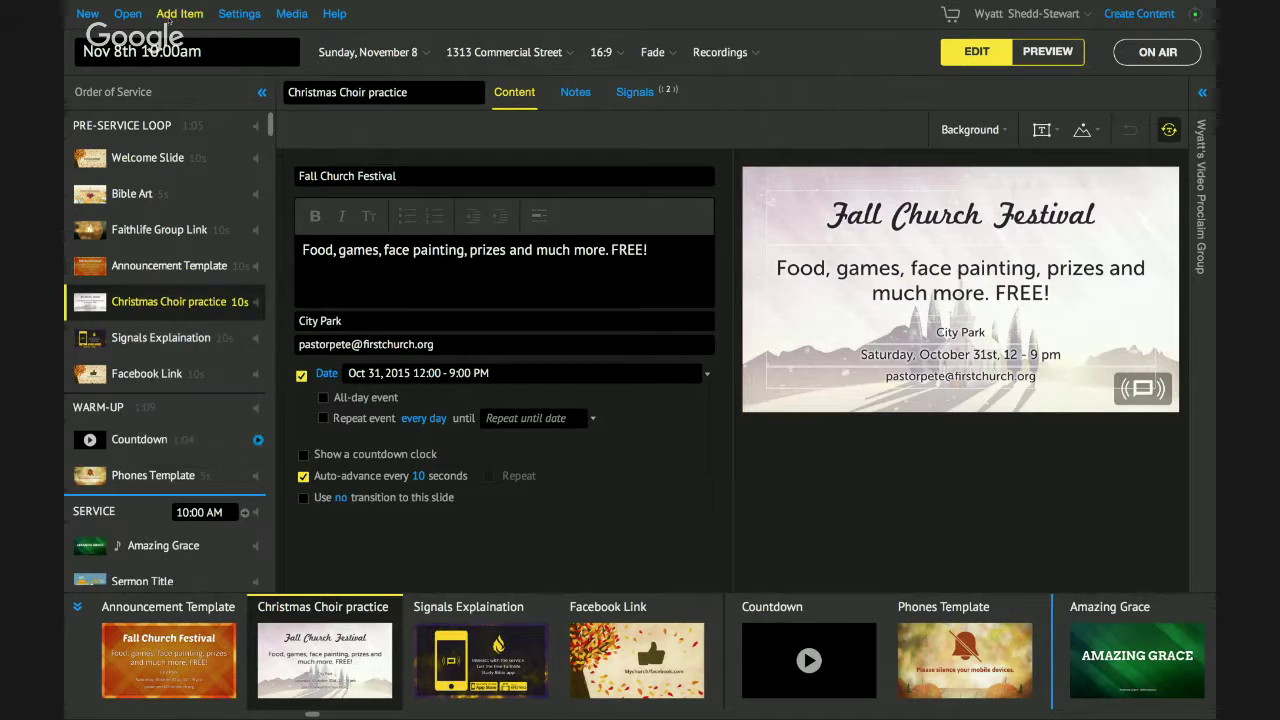
# - Search the reusable items for "Announc", insert the Nov 8th 10:00am Announcement Template after Christmas Choir practice, and delete it again
pyautogui.click(170, 14)
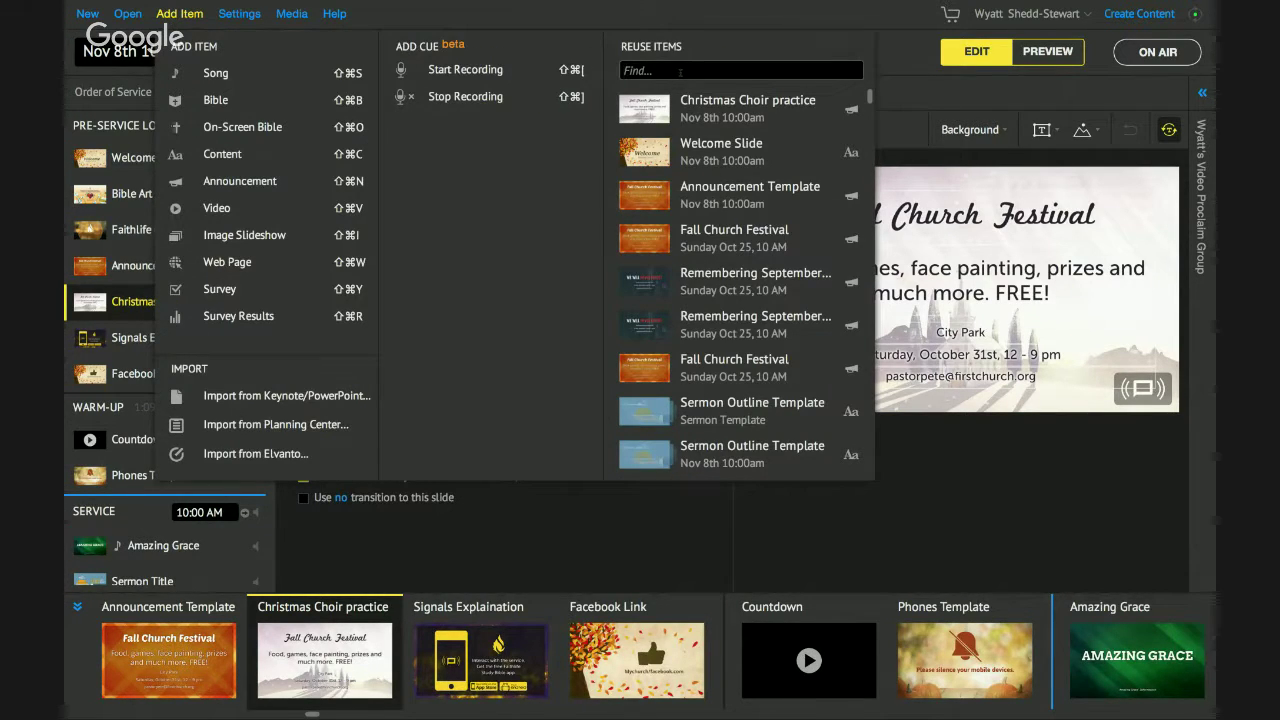
pyautogui.write('Announc')
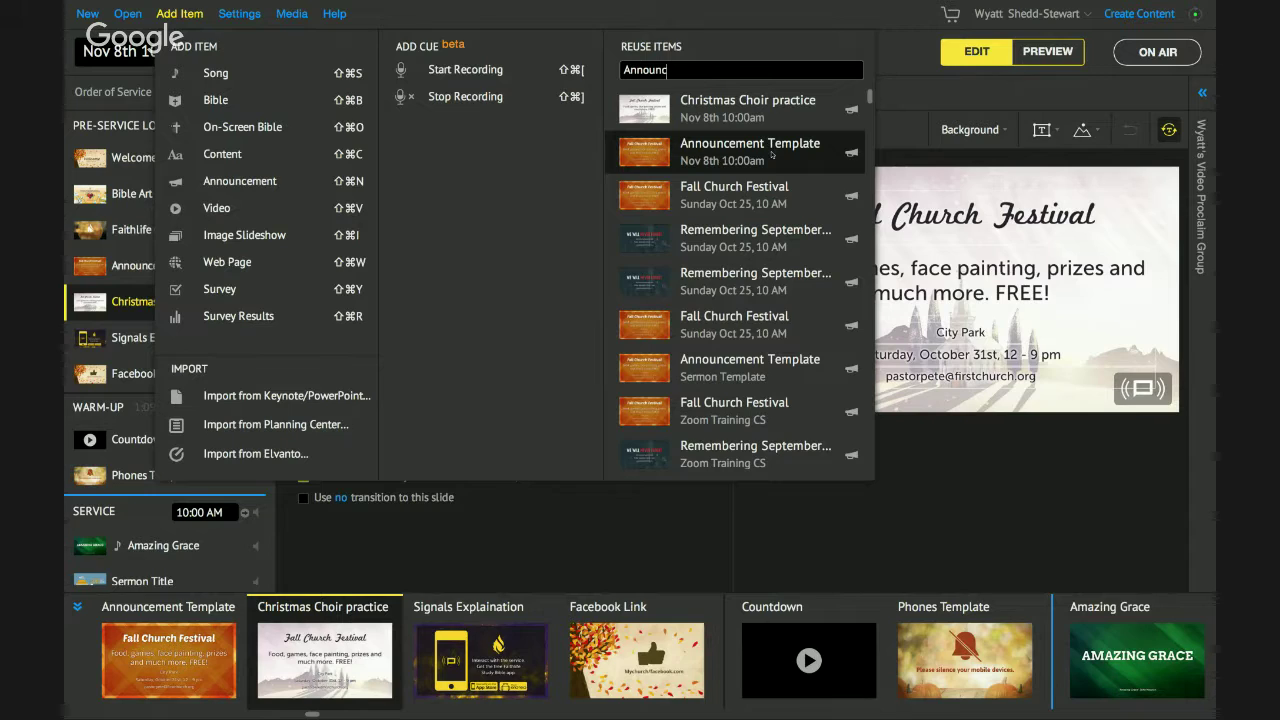
pyautogui.click(771, 155)
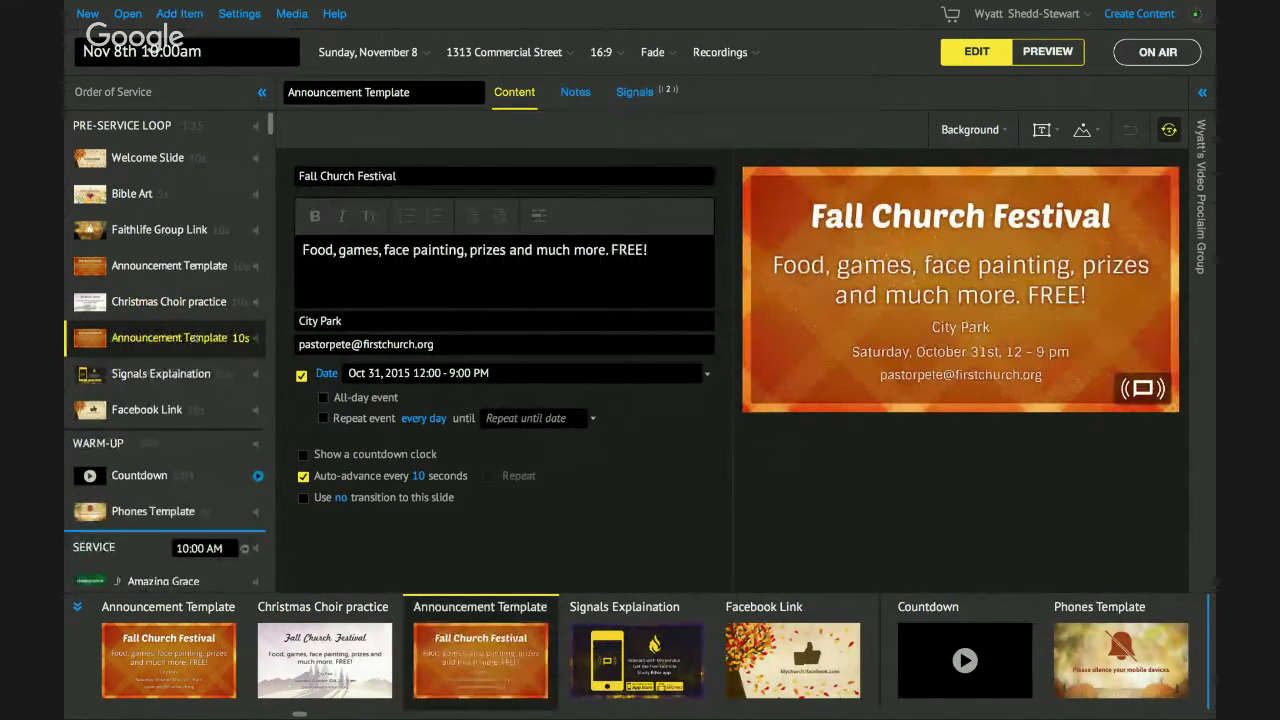
pyautogui.press('Delete')
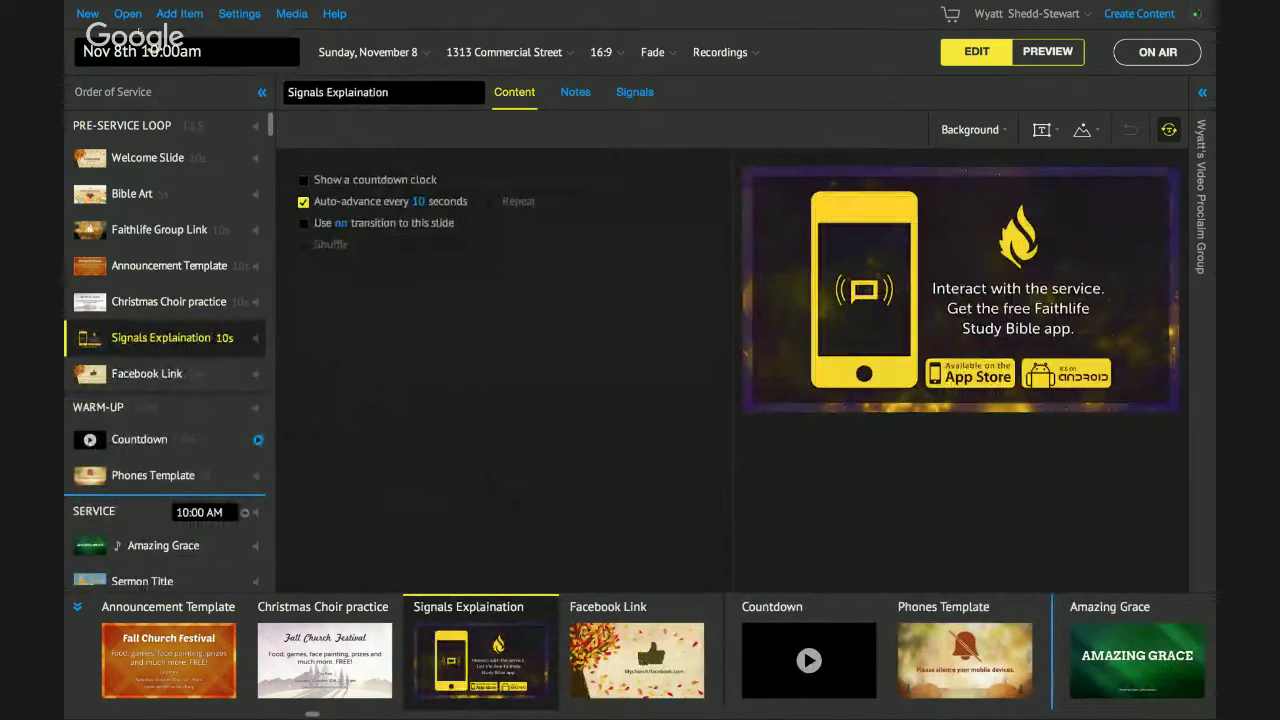
# - Check the list of saved presentations, choose Nov 8th 10:00am, and look over the reusable items matching "Announc"
pyautogui.click(128, 14)
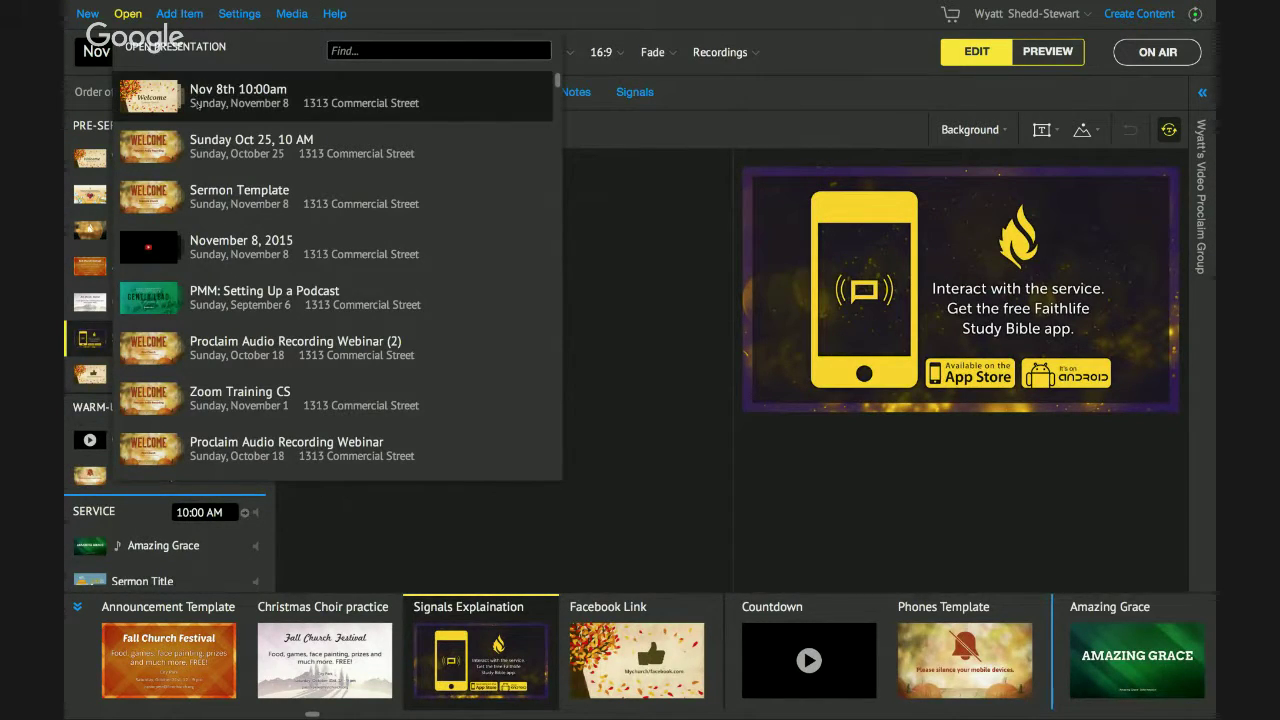
pyautogui.click(240, 95)
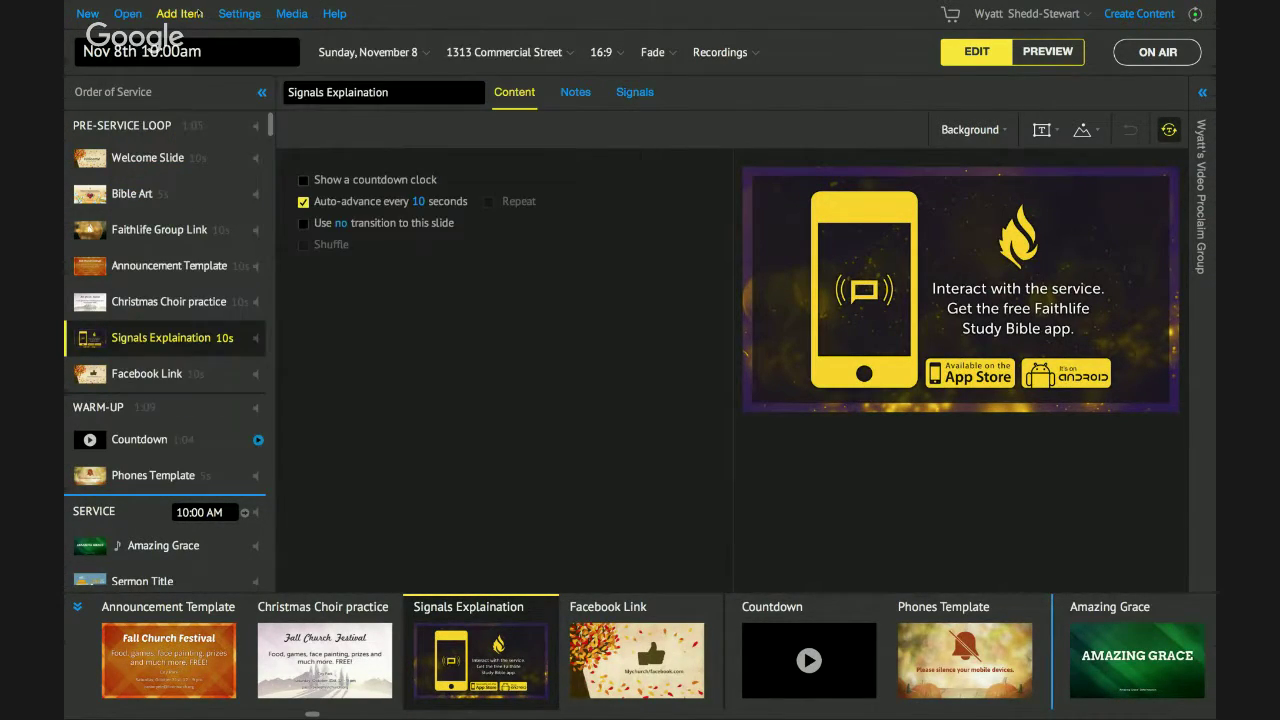
pyautogui.click(198, 13)
pyautogui.write('Announc')
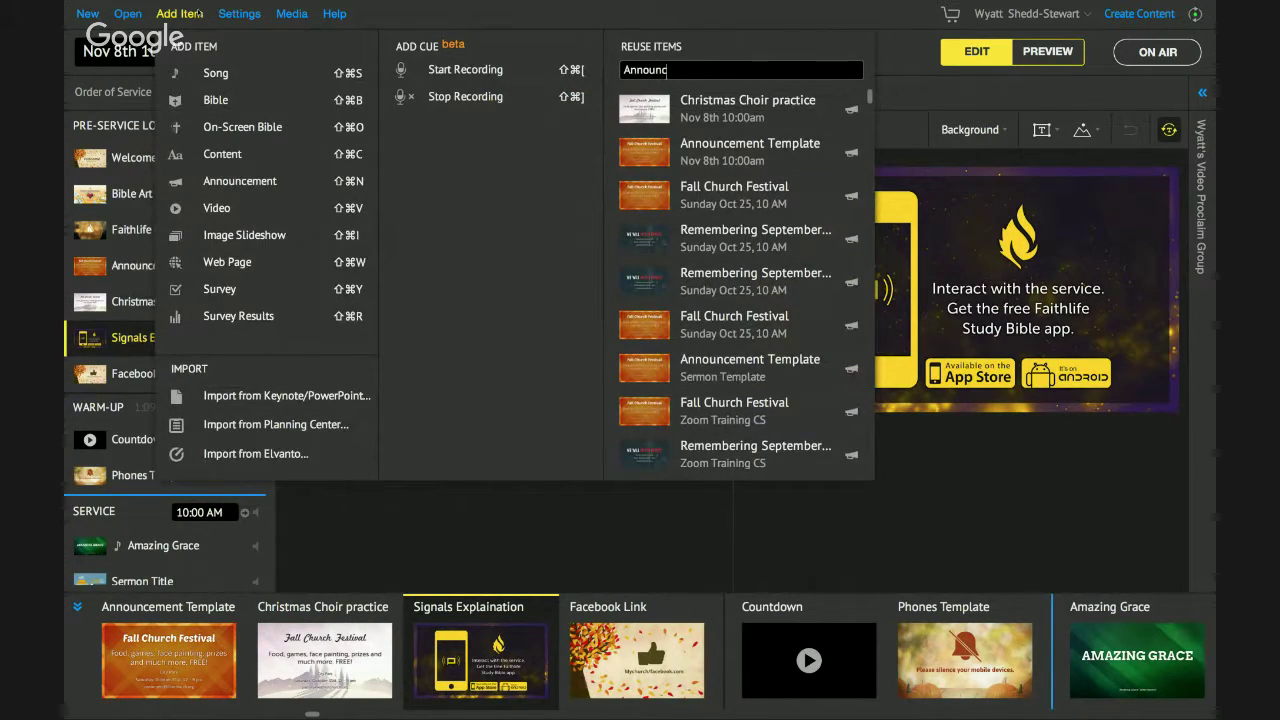
pyautogui.click(190, 16)
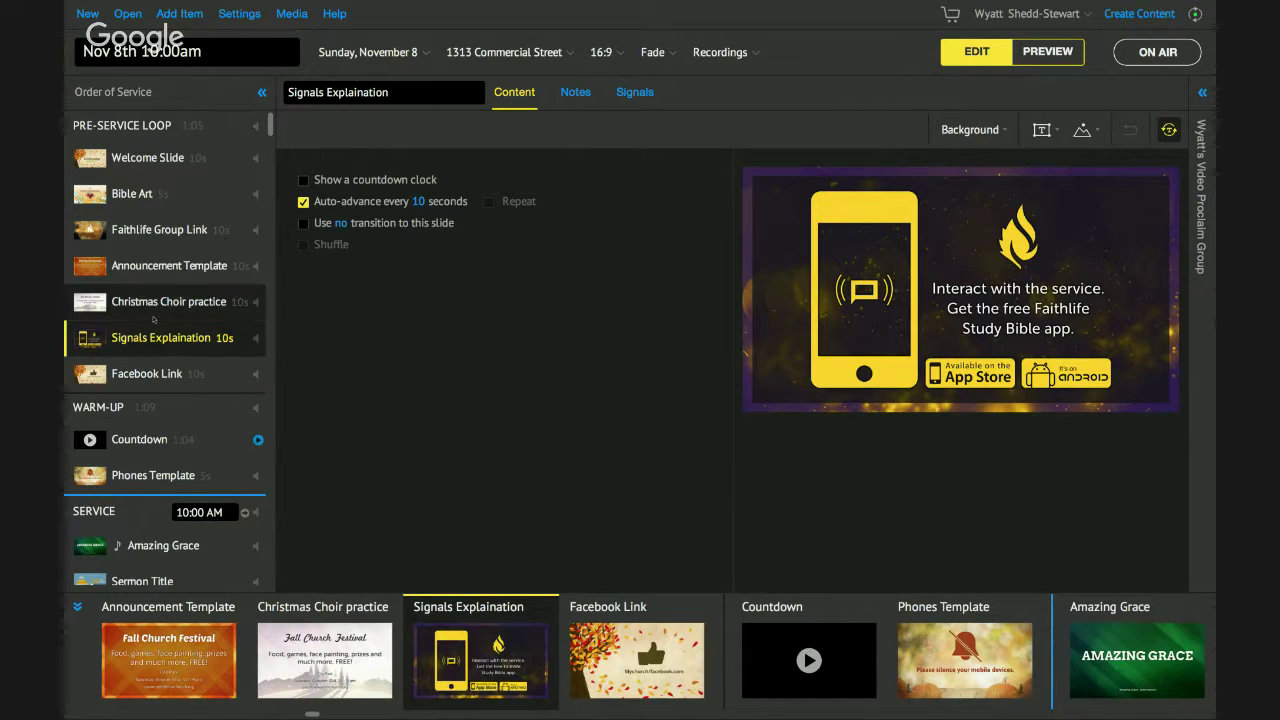
# - Switch to the Google Hangouts window and stop the screen sharing
pyautogui.scroll(-3, 154, 320)
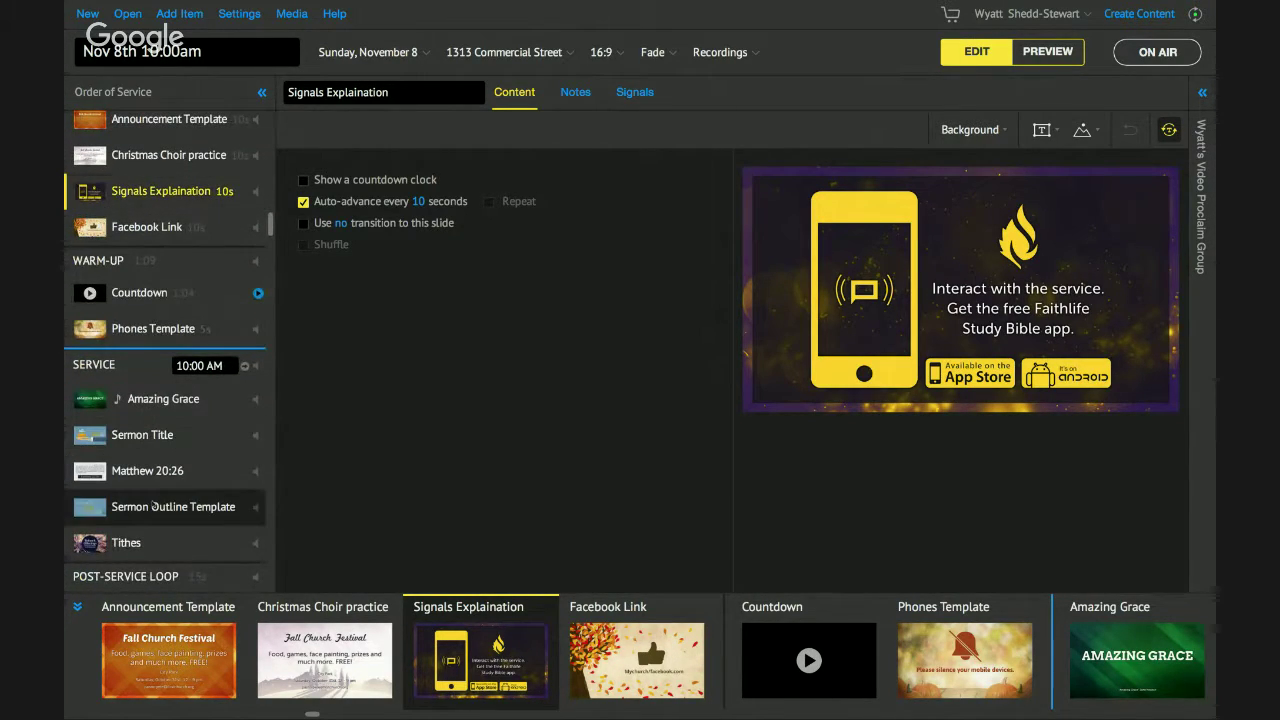
pyautogui.click(153, 507)
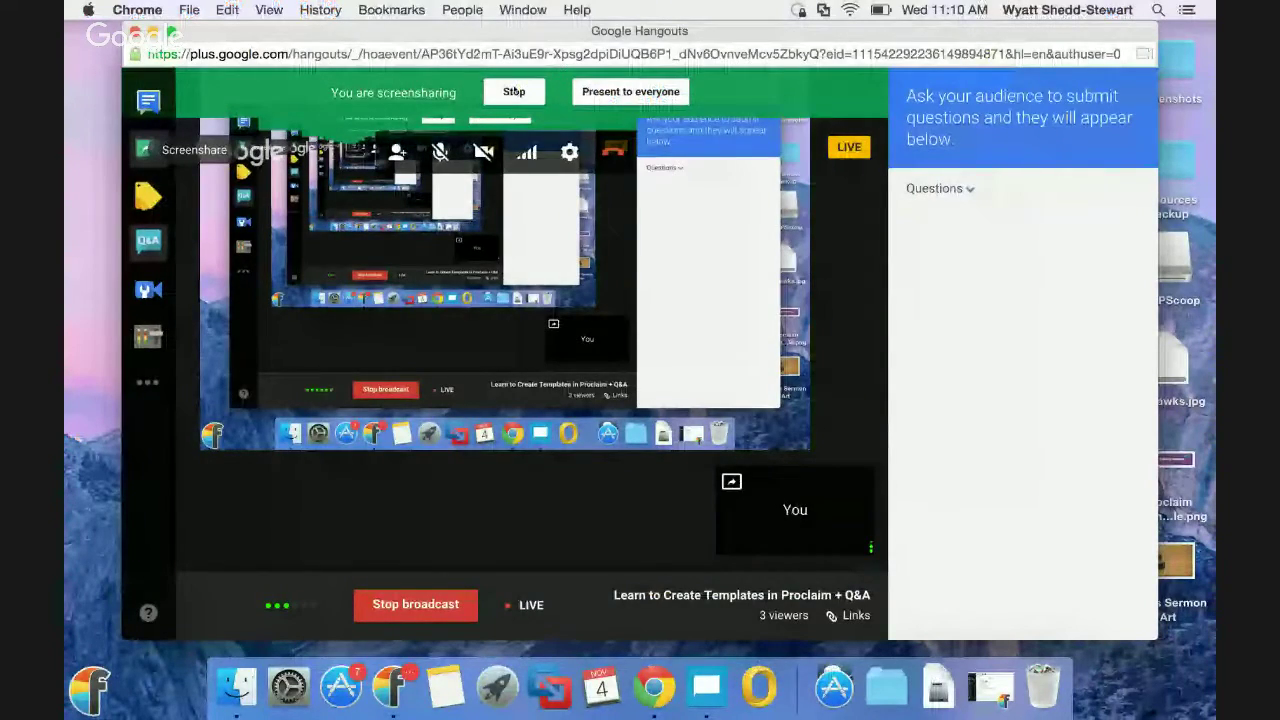
pyautogui.click(514, 91)
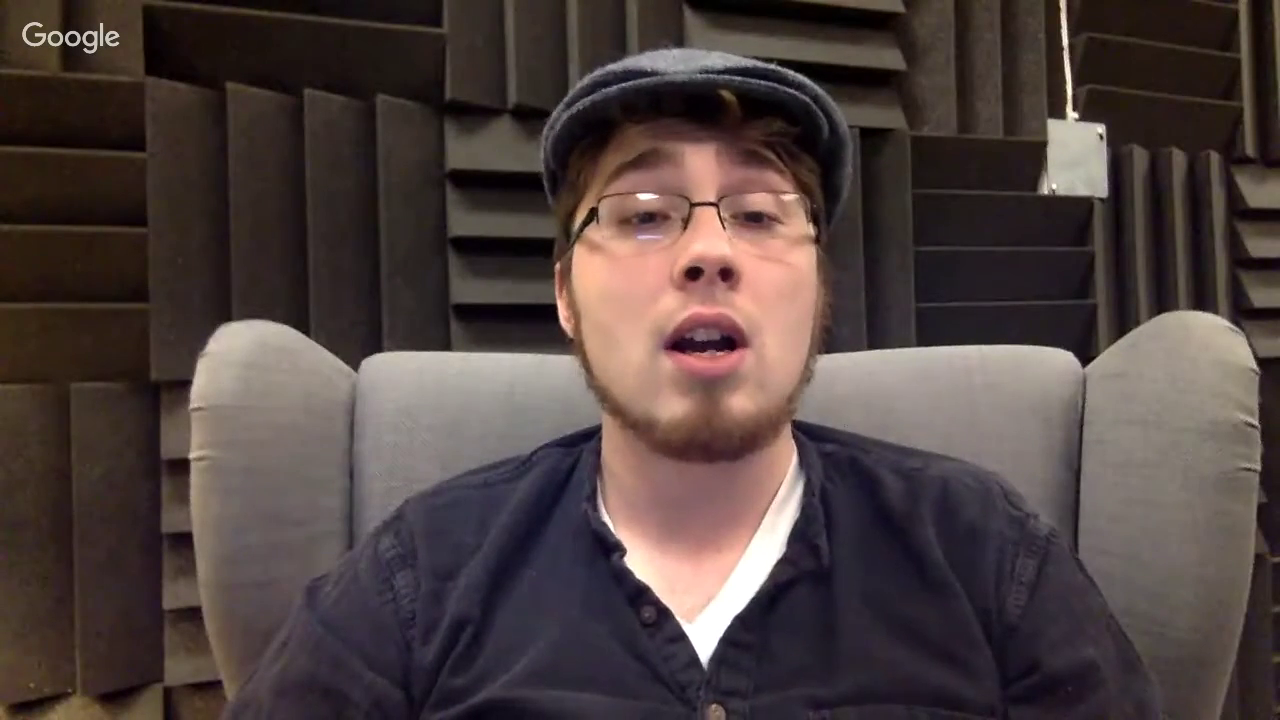
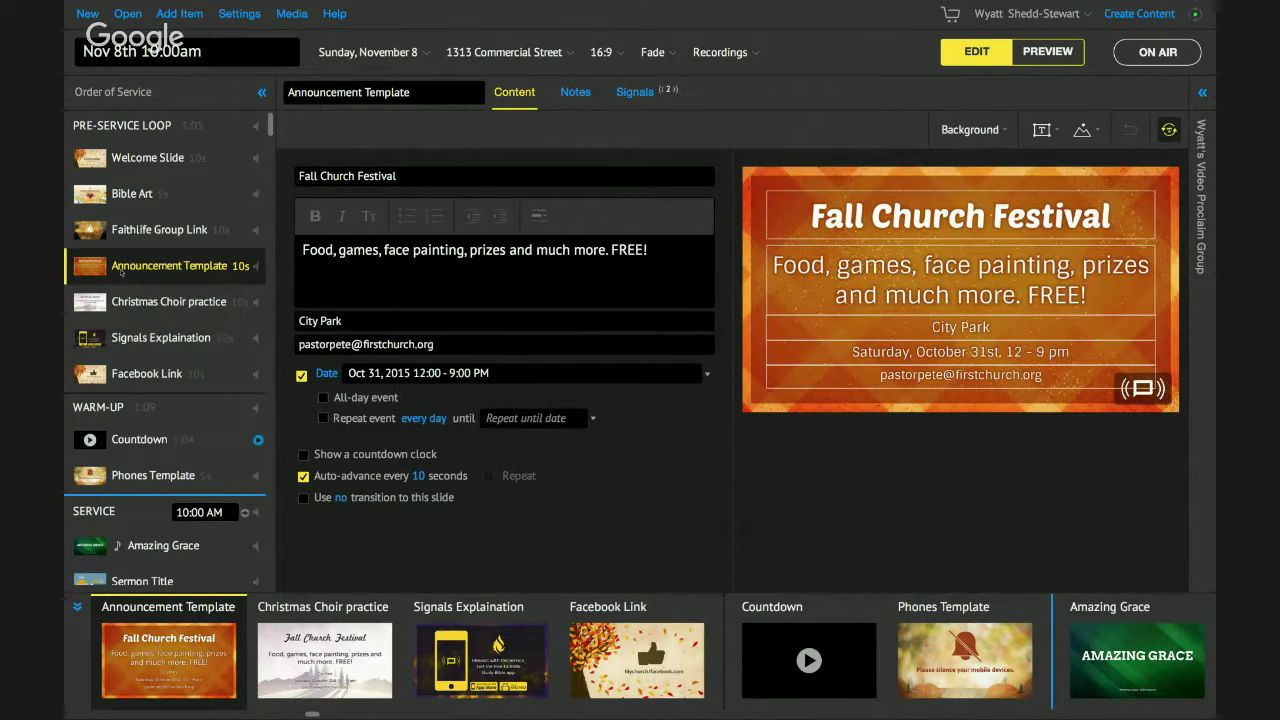
# - Add a new Content item directly after the Sermon Outline Template in the service section
pyautogui.scroll(-5, 204, 266)
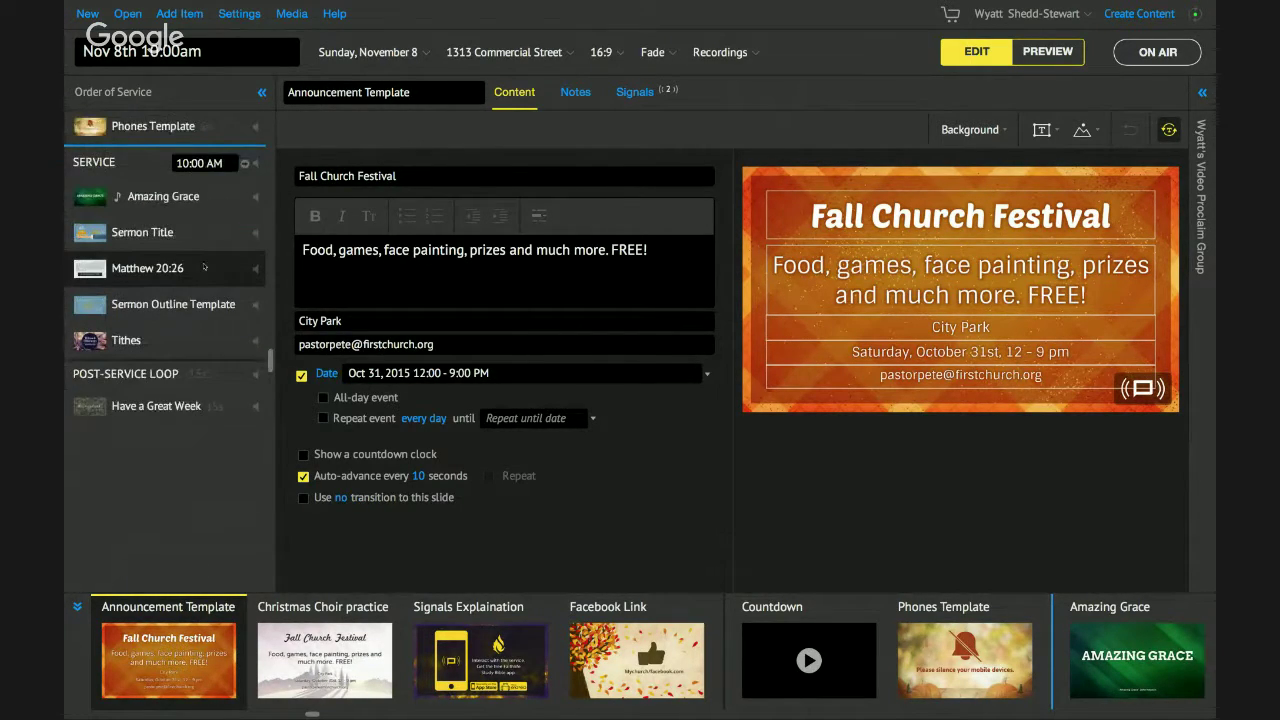
pyautogui.scroll(1, 204, 266)
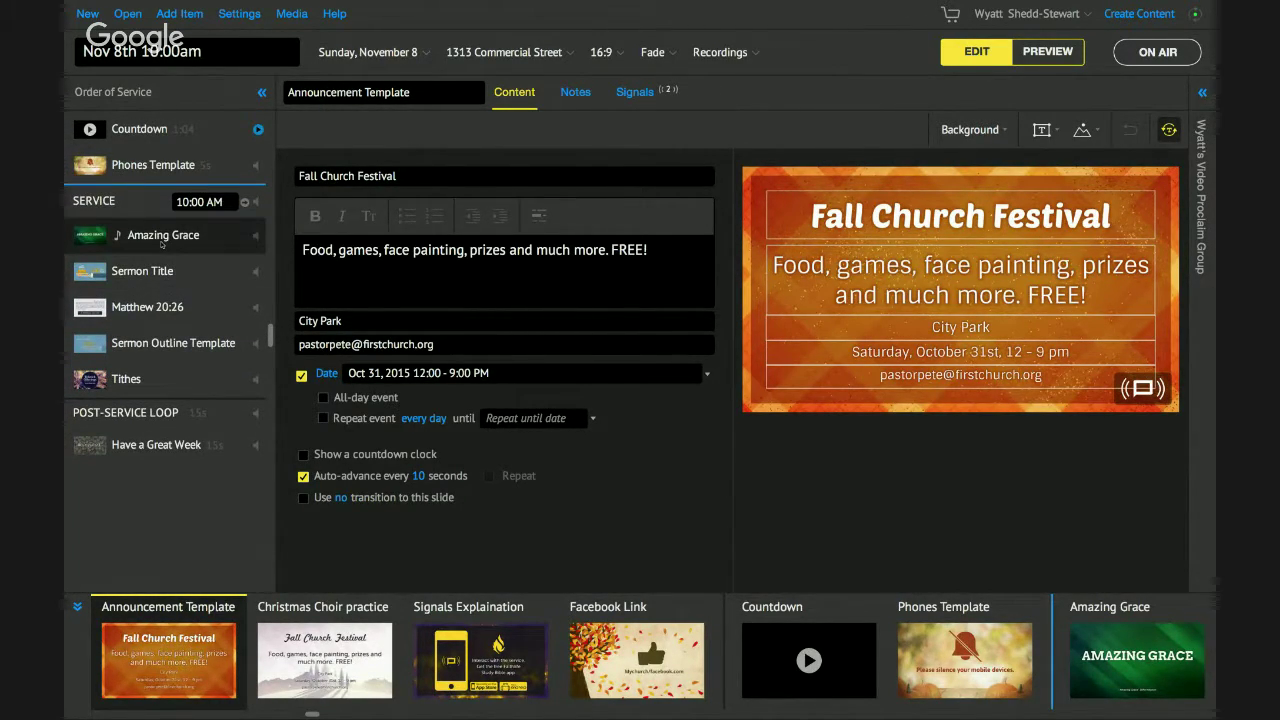
pyautogui.click(149, 344)
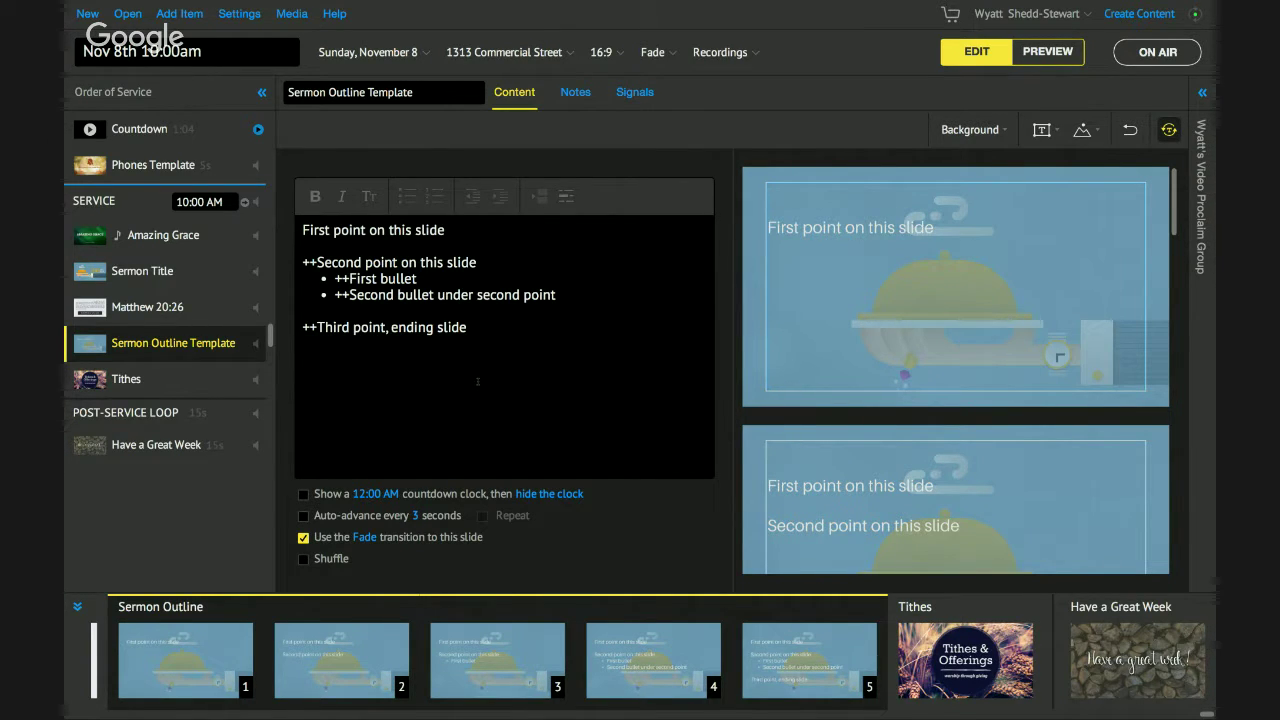
pyautogui.click(179, 13)
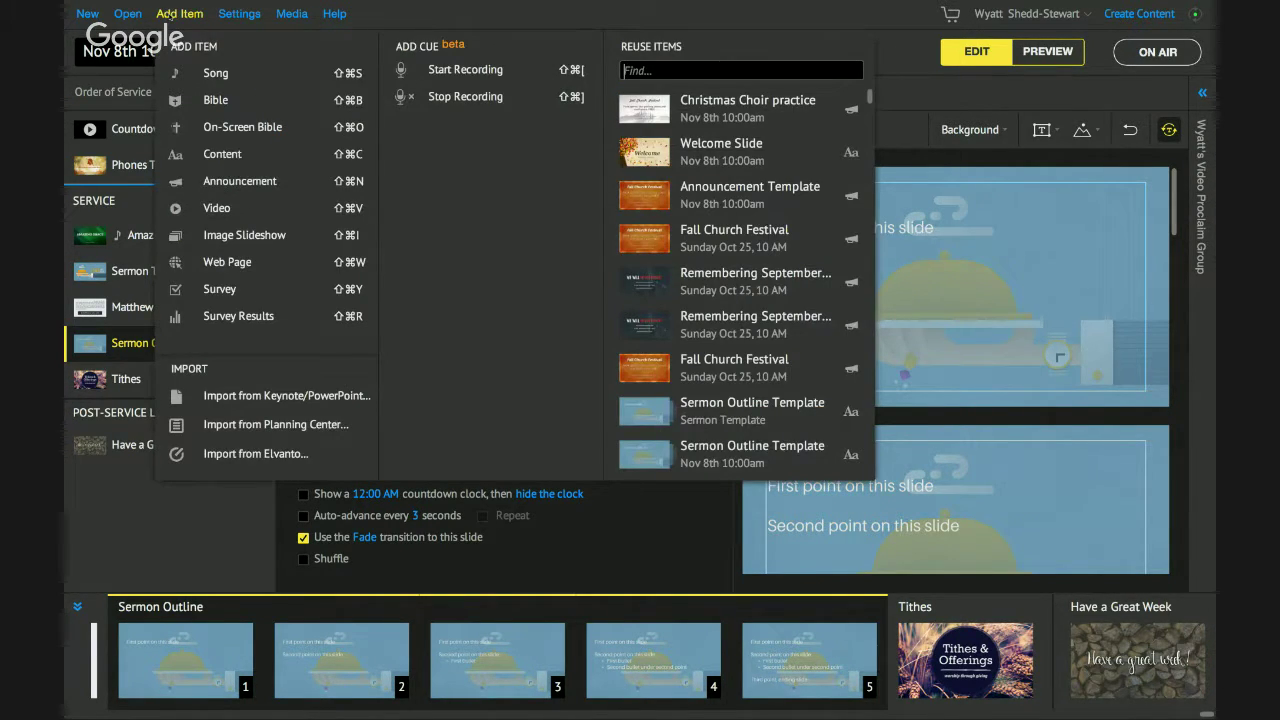
pyautogui.click(222, 153)
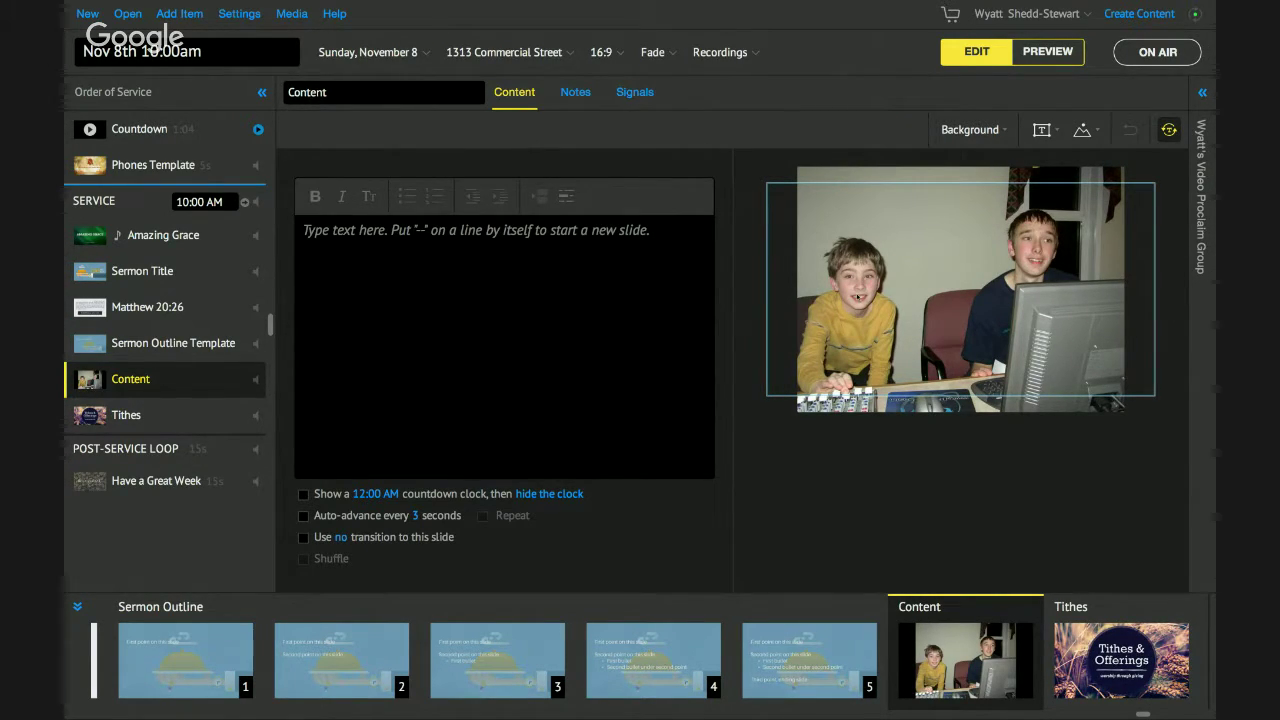
# - Open the media library for the new Content item's background and filter it to the Proclaim Pro Media collection
pyautogui.click(954, 136)
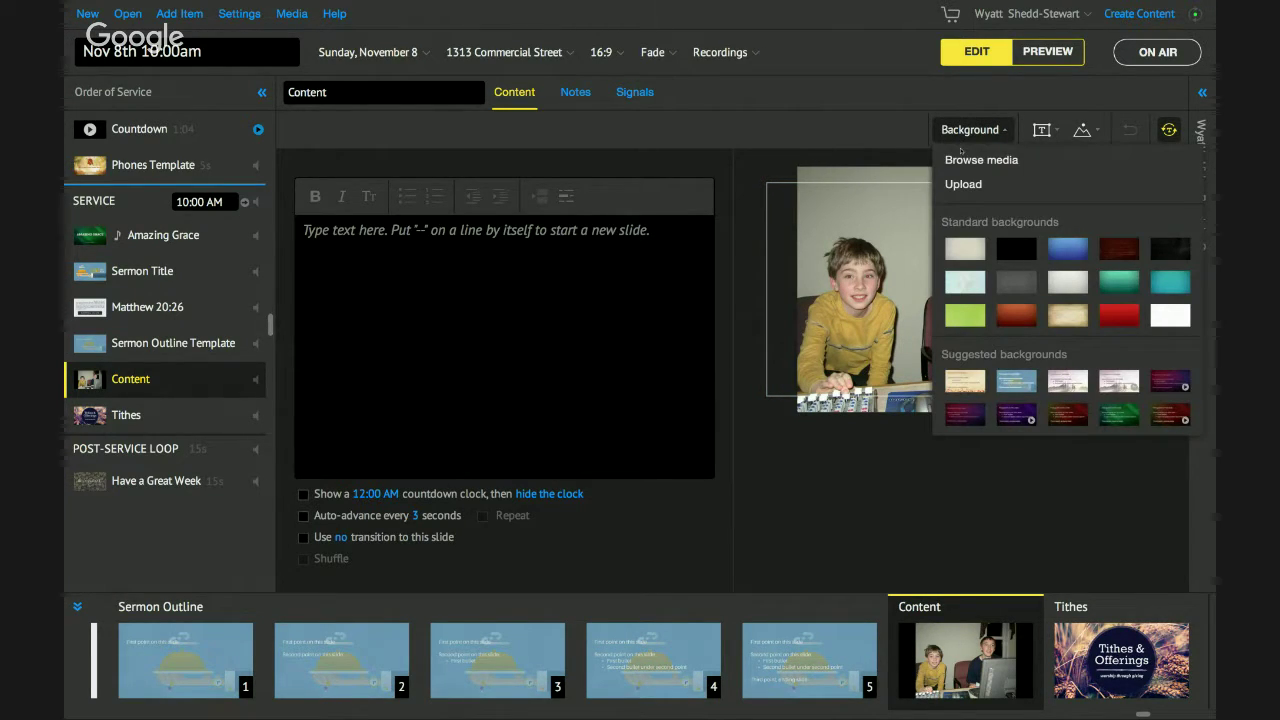
pyautogui.click(963, 157)
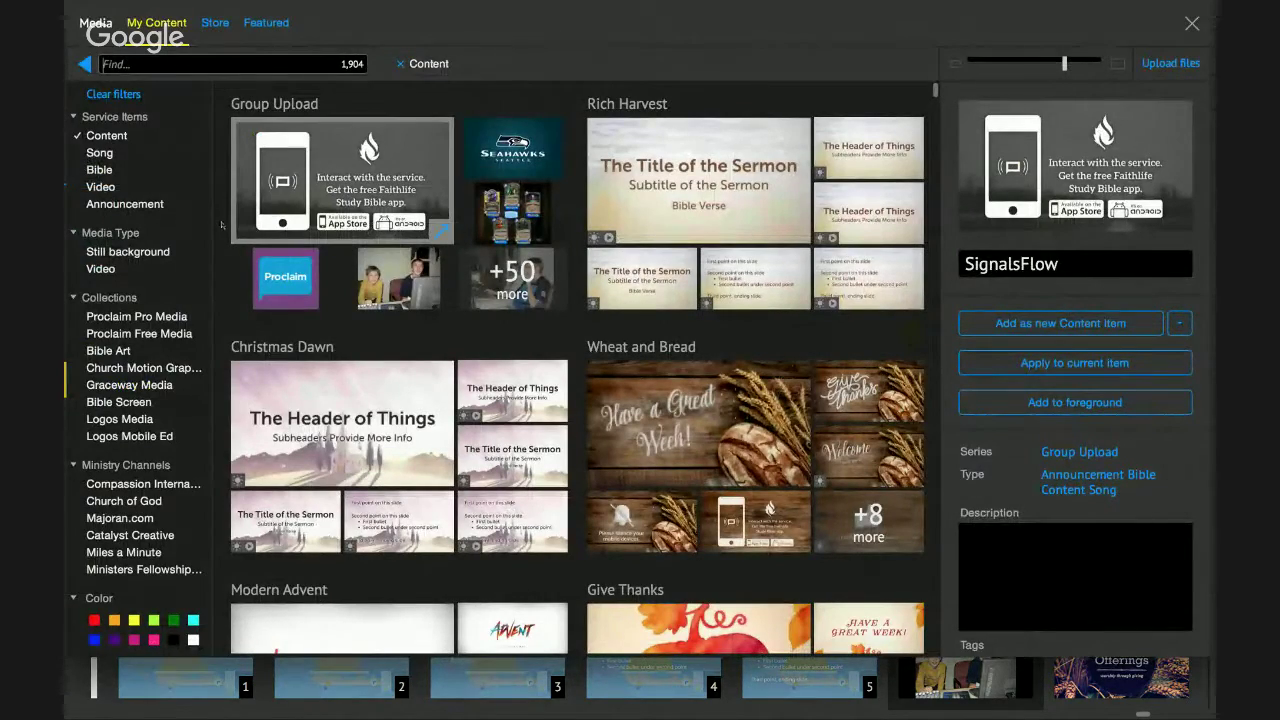
pyautogui.click(160, 316)
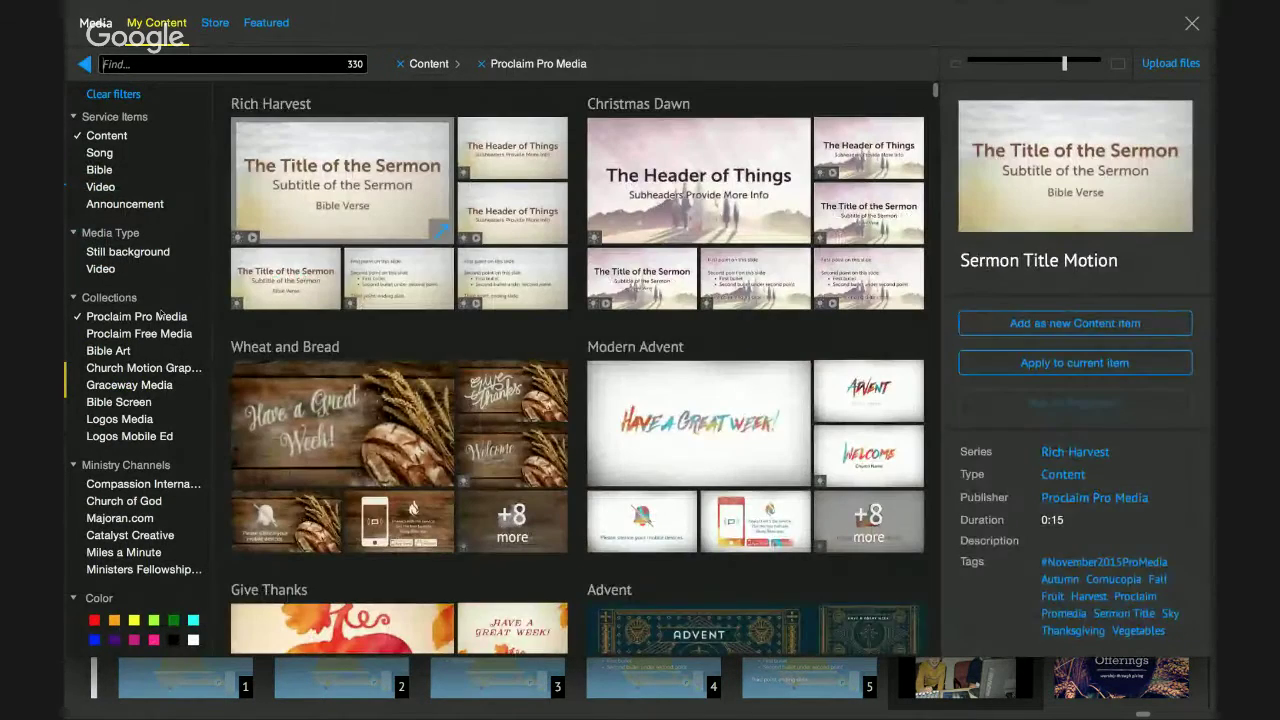
# - Expand the Modern Advent series and look through all of its slide designs
pyautogui.scroll(-5, 573, 374)
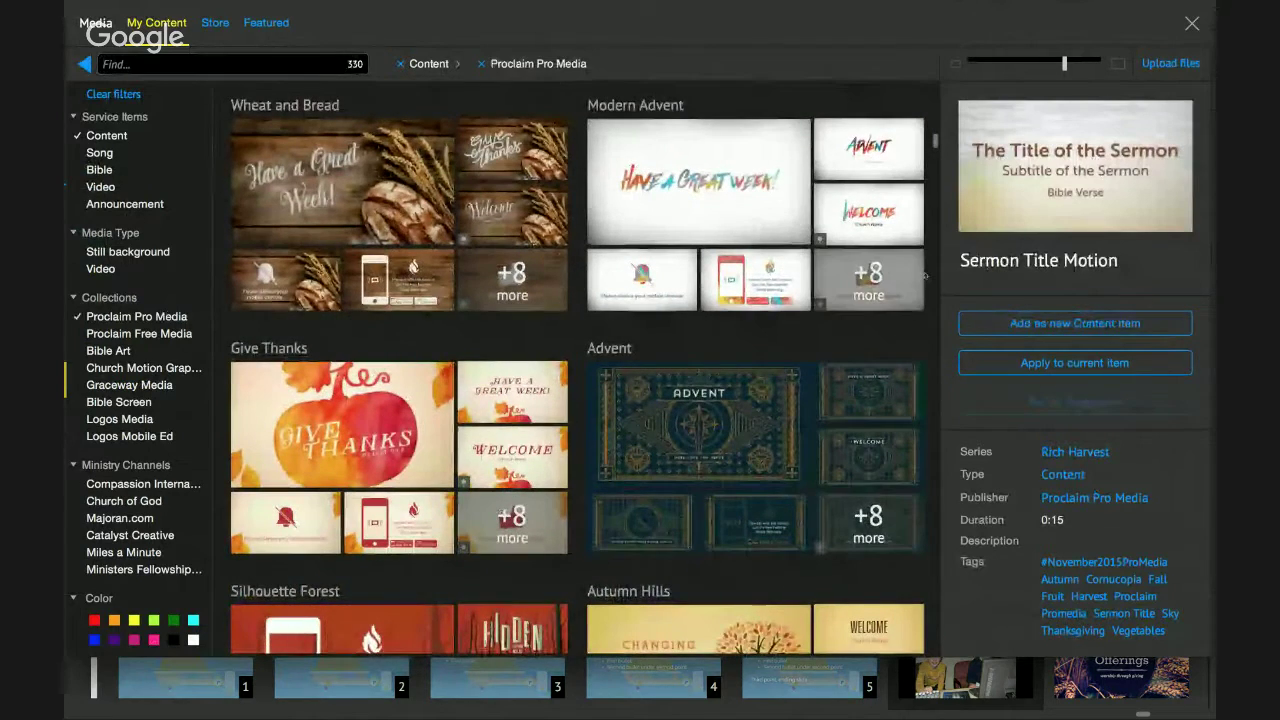
pyautogui.click(880, 280)
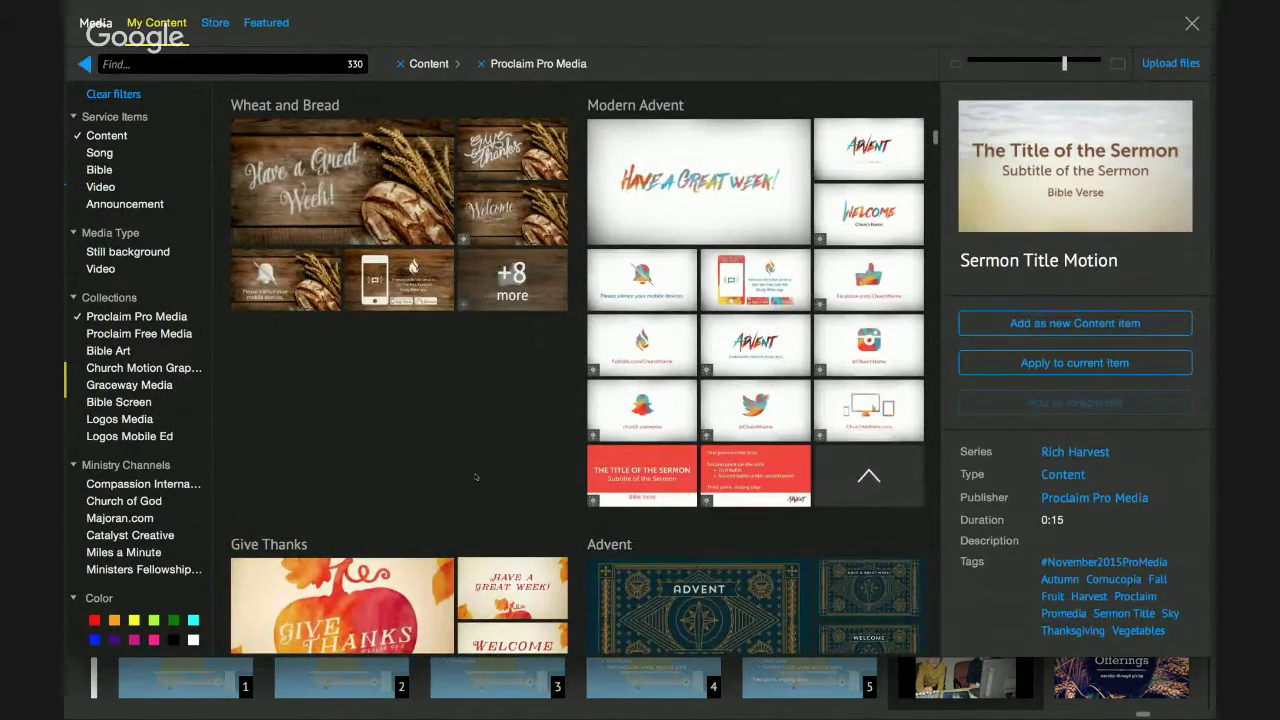
pyautogui.scroll(-1, 476, 477)
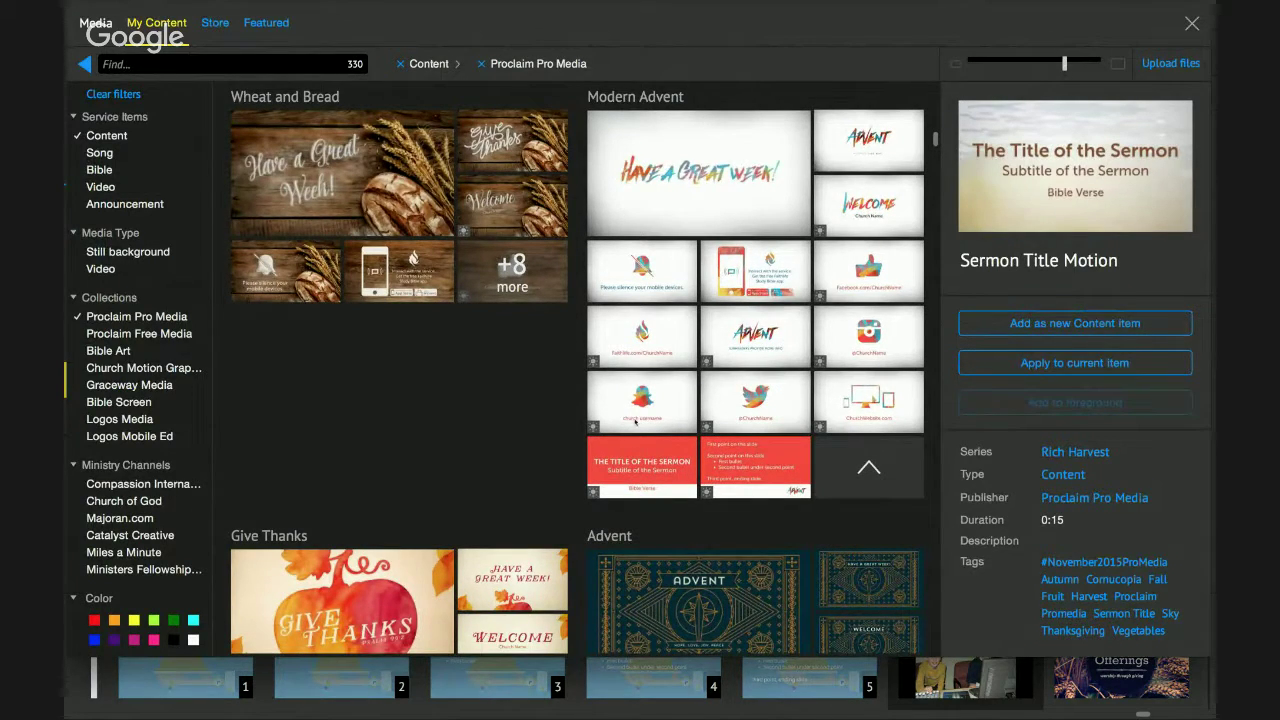
pyautogui.scroll(-1, 506, 441)
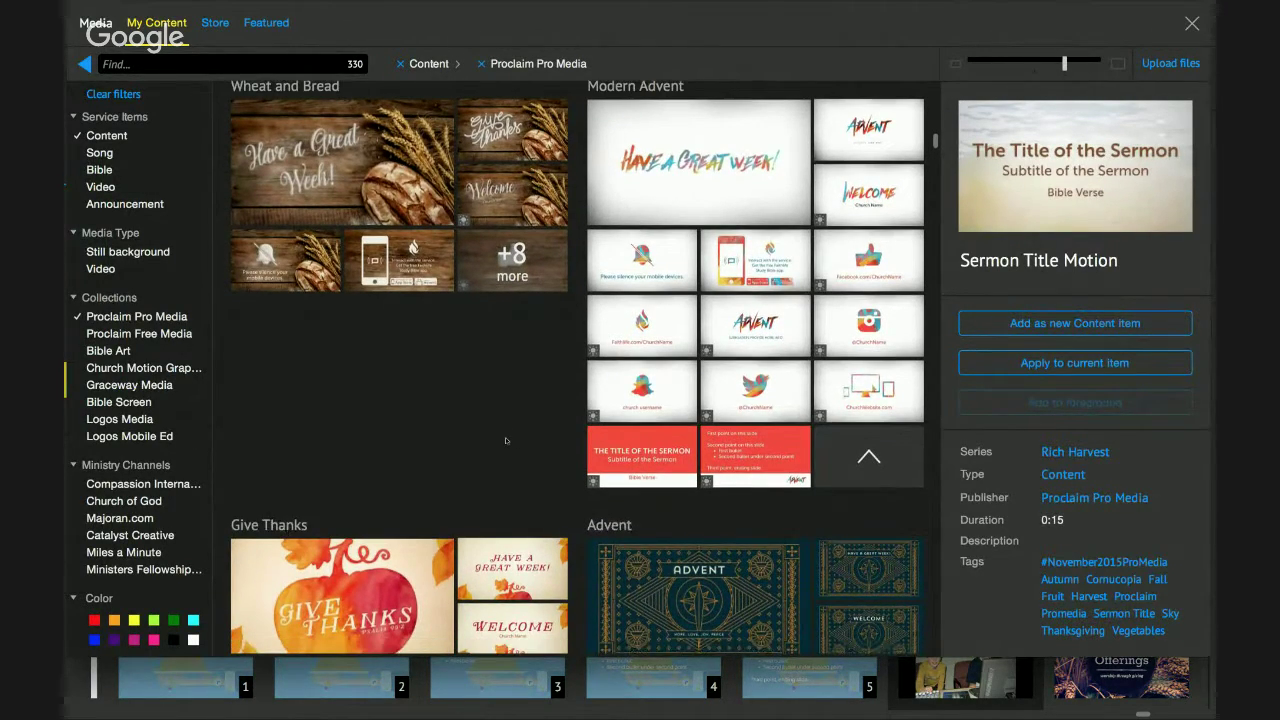
pyautogui.scroll(5, 506, 441)
pyautogui.scroll(-2, 506, 441)
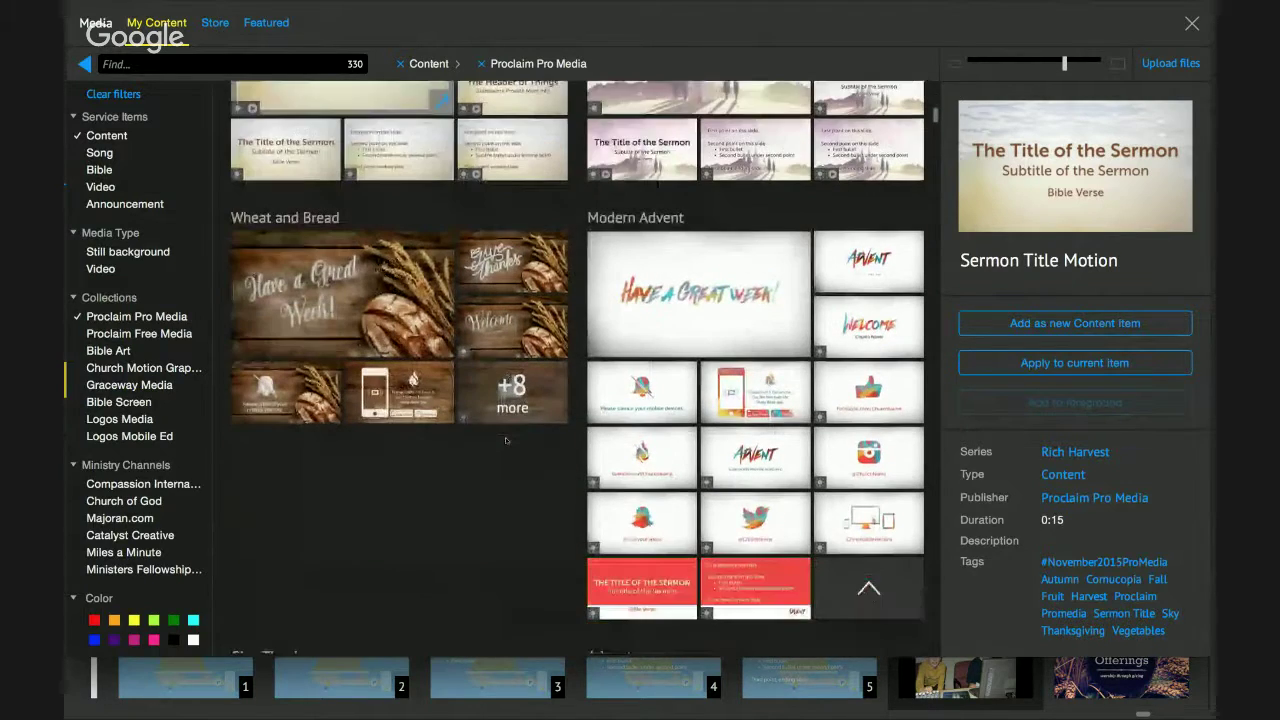
# - Expand the Wheat and Bread series and apply its Header Subheader design to the new Content item
pyautogui.click(504, 369)
pyautogui.scroll(-2, 504, 368)
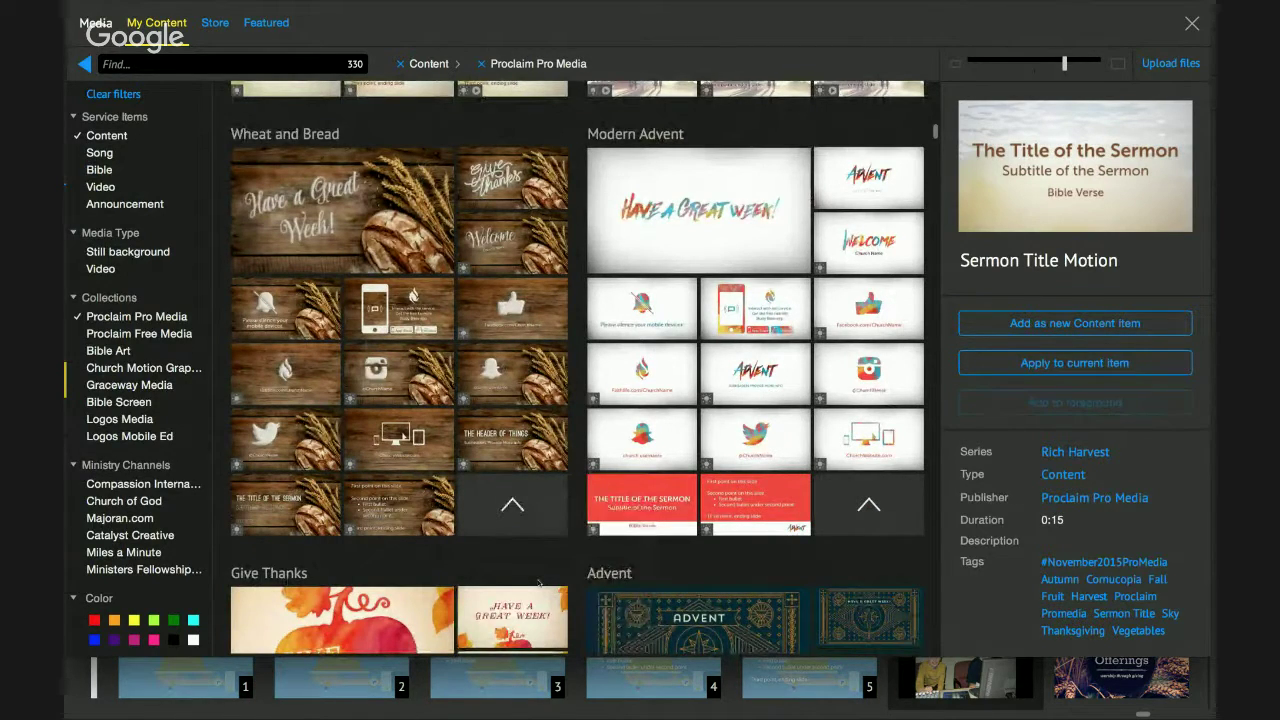
pyautogui.scroll(-1, 533, 577)
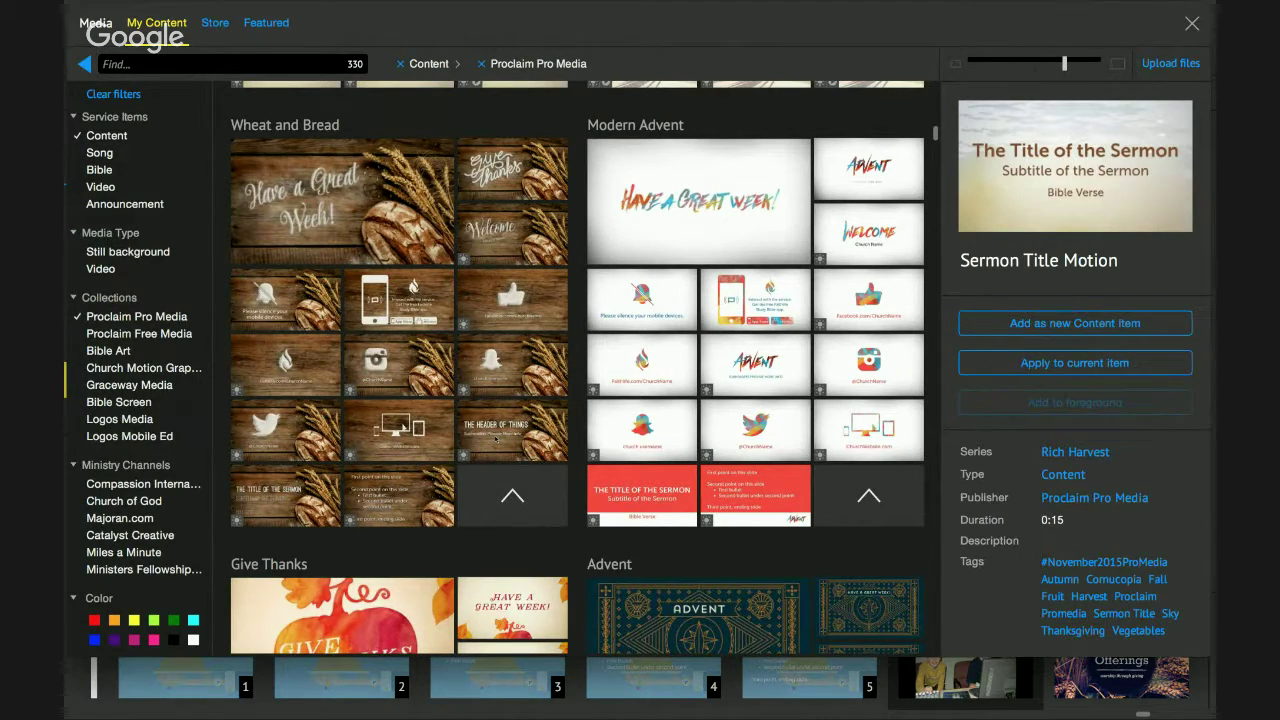
pyautogui.click(497, 437)
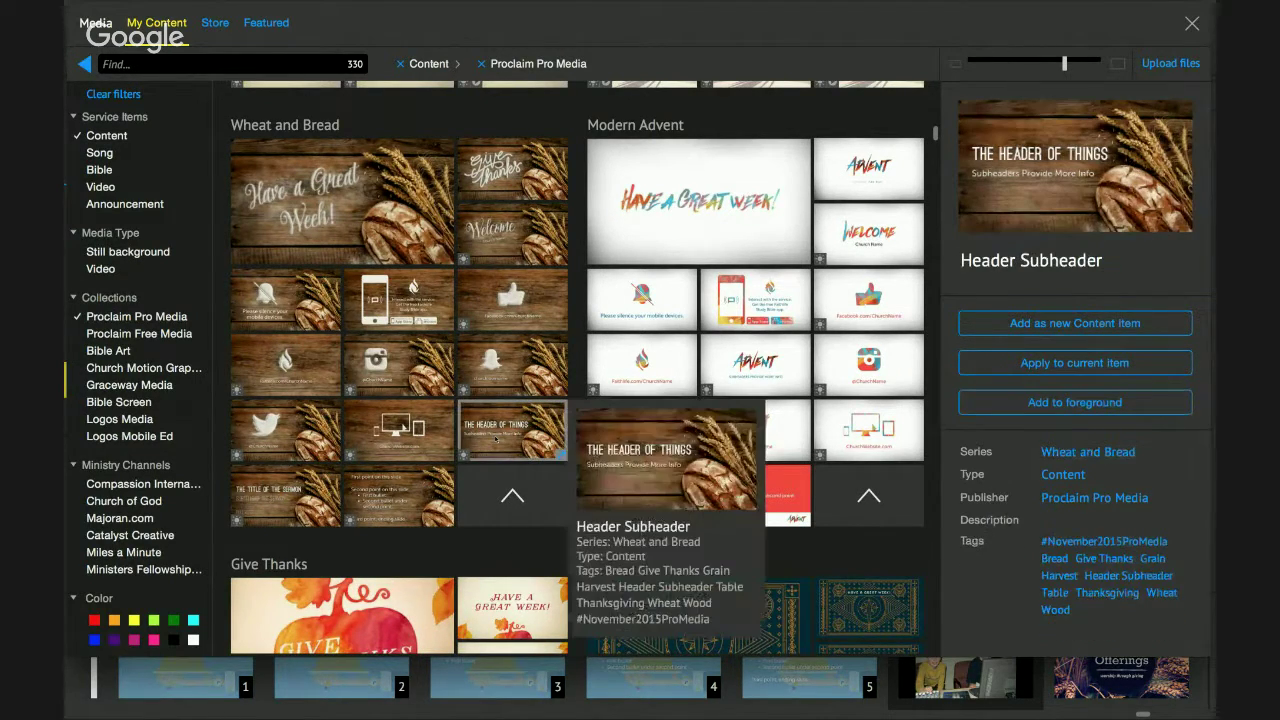
pyautogui.click(1029, 363)
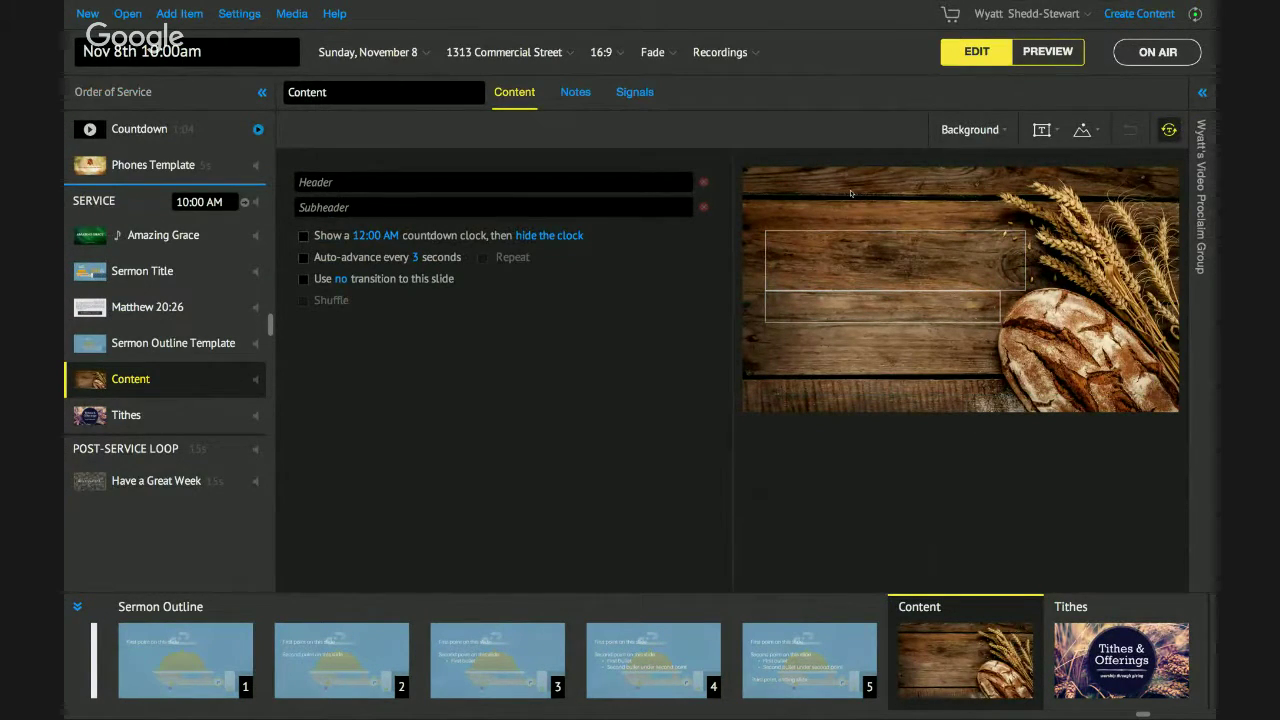
# - Fill the Wheat and Bread slide's header with "Header" and its subheader with "Sub Header"
pyautogui.click(471, 180)
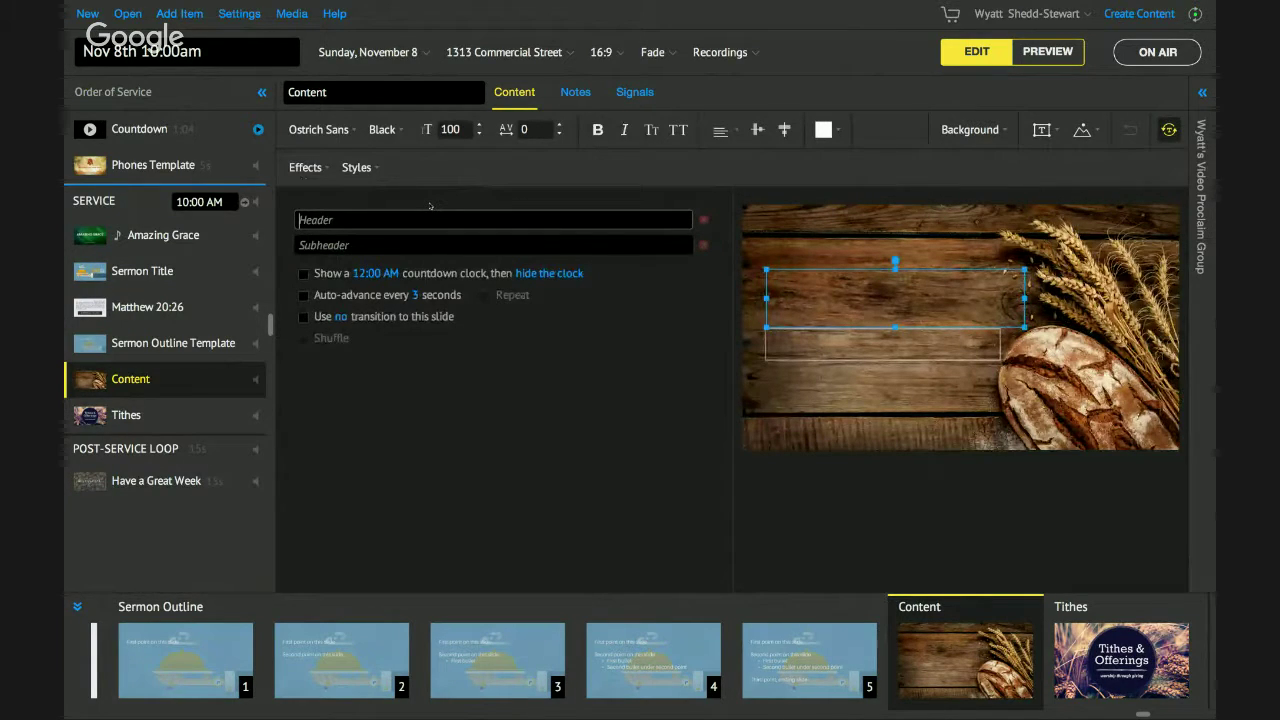
pyautogui.write('Header')
pyautogui.click(432, 240)
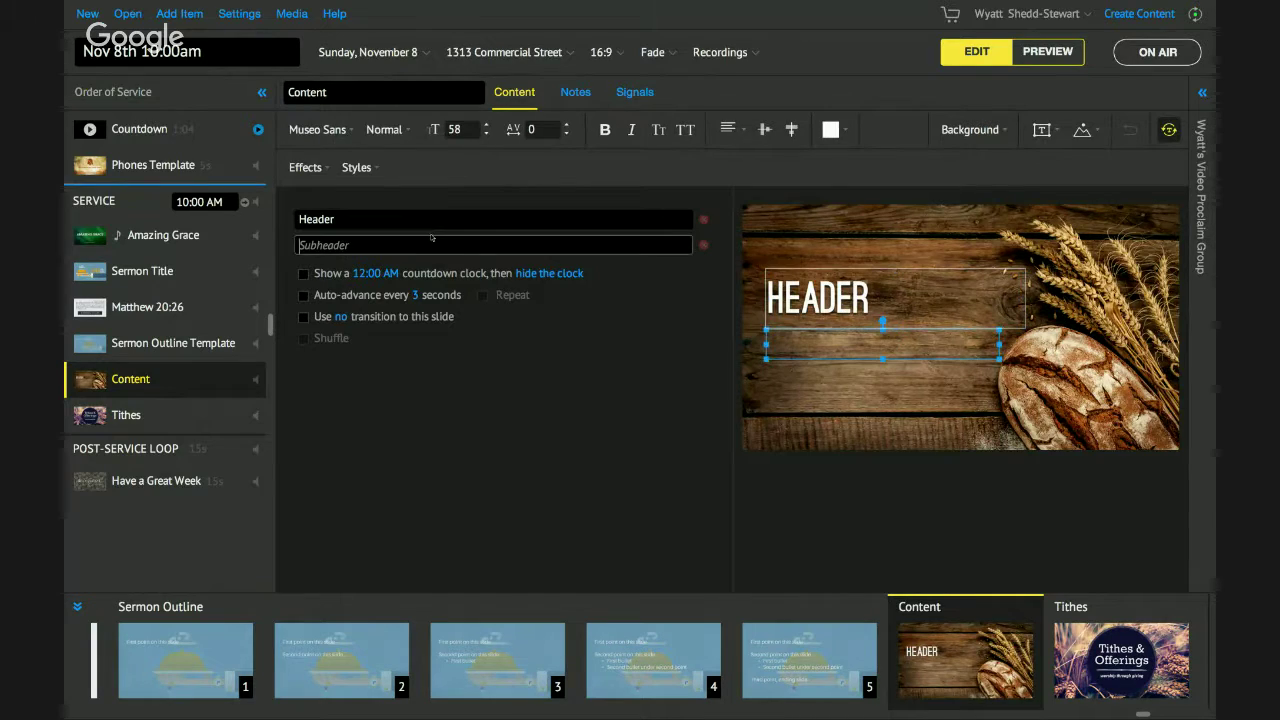
pyautogui.write('Sub Header')
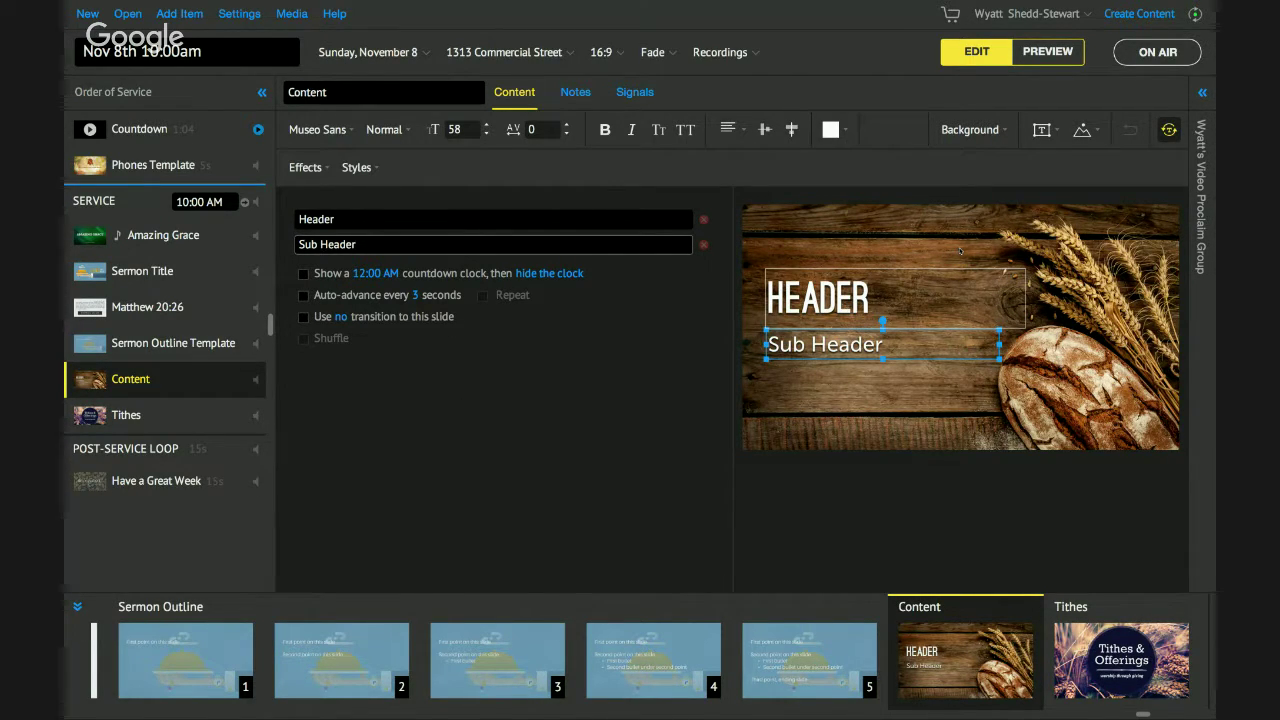
pyautogui.click(784, 410)
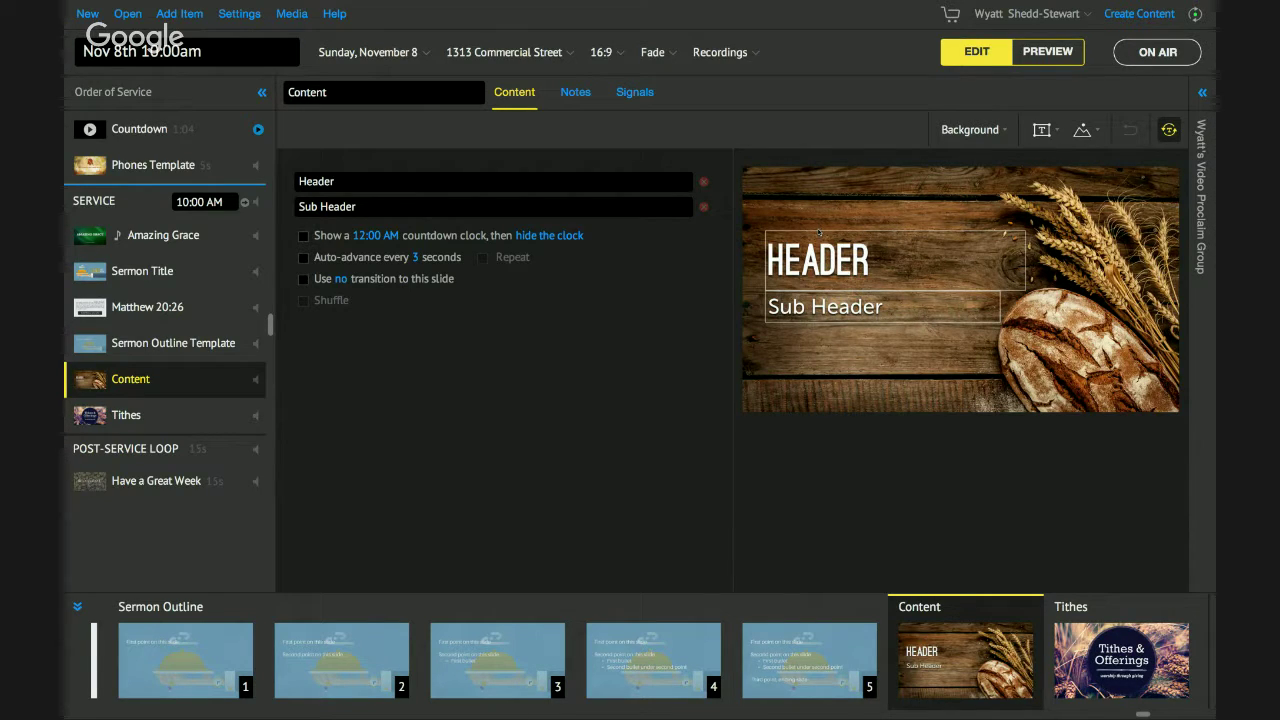
# - Delete both the header and the subheader text boxes from the Wheat and Bread slide
pyautogui.click(766, 270)
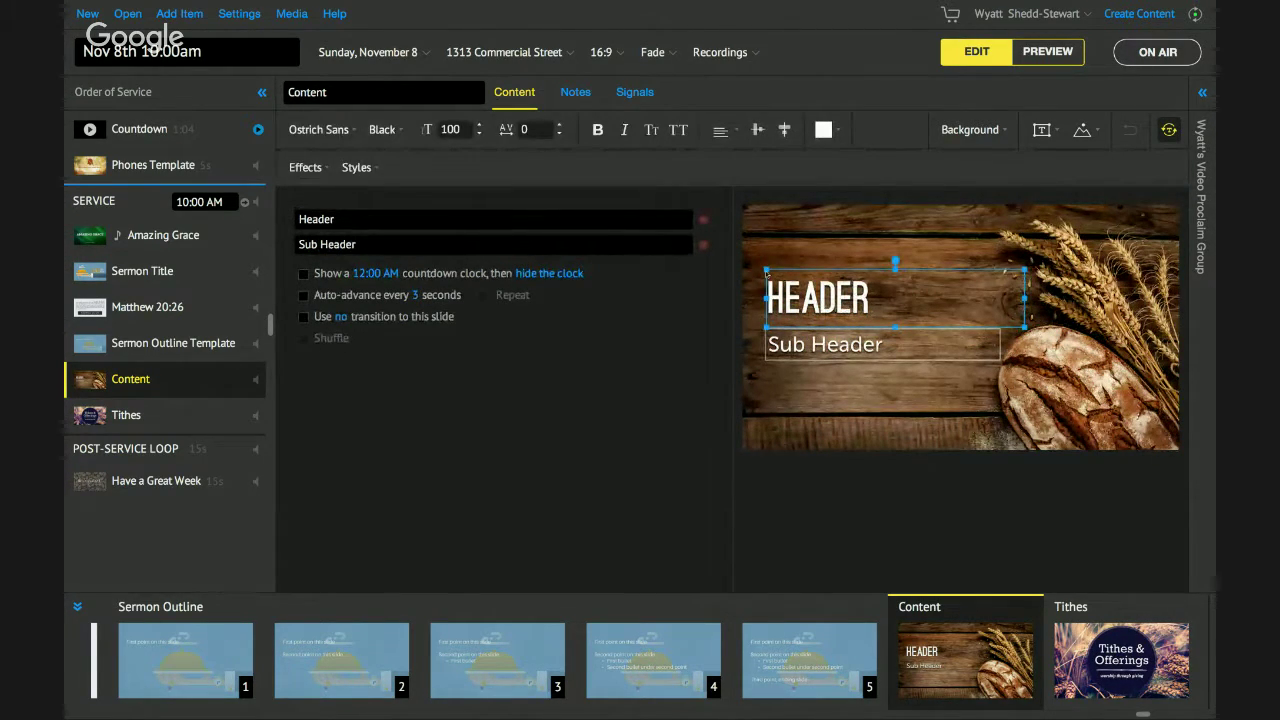
pyautogui.rightClick(766, 274)
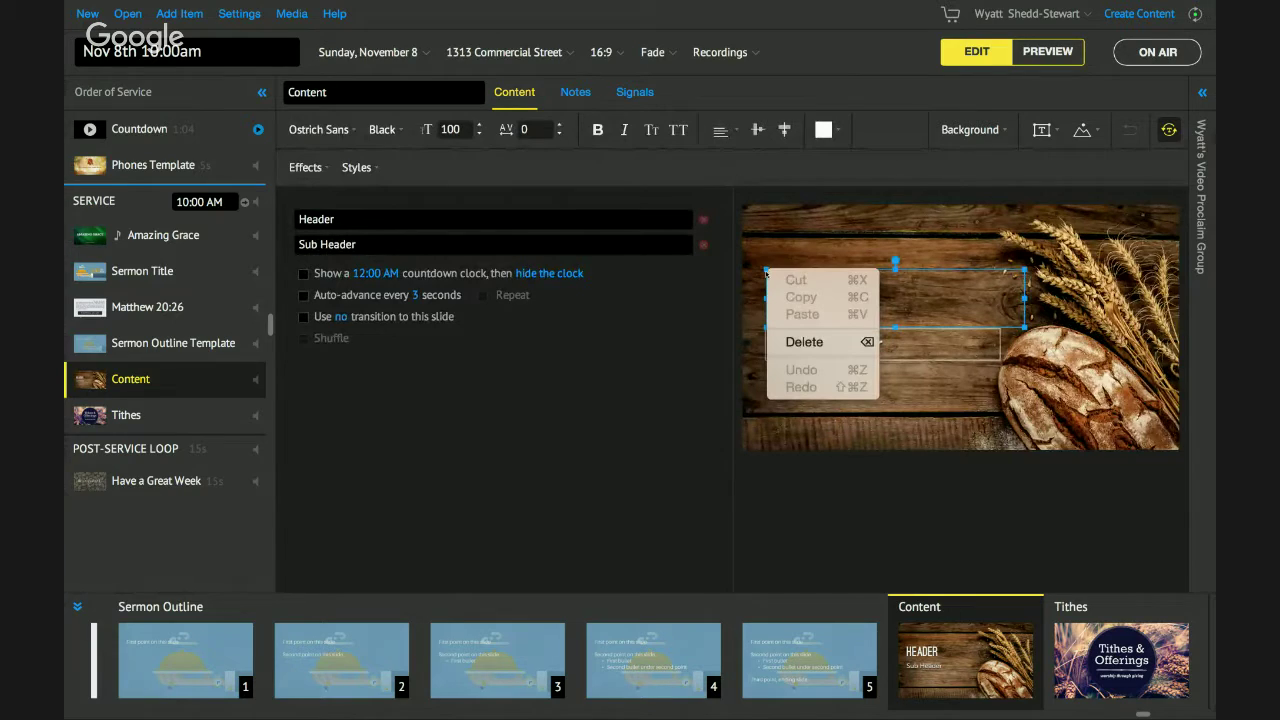
pyautogui.click(801, 345)
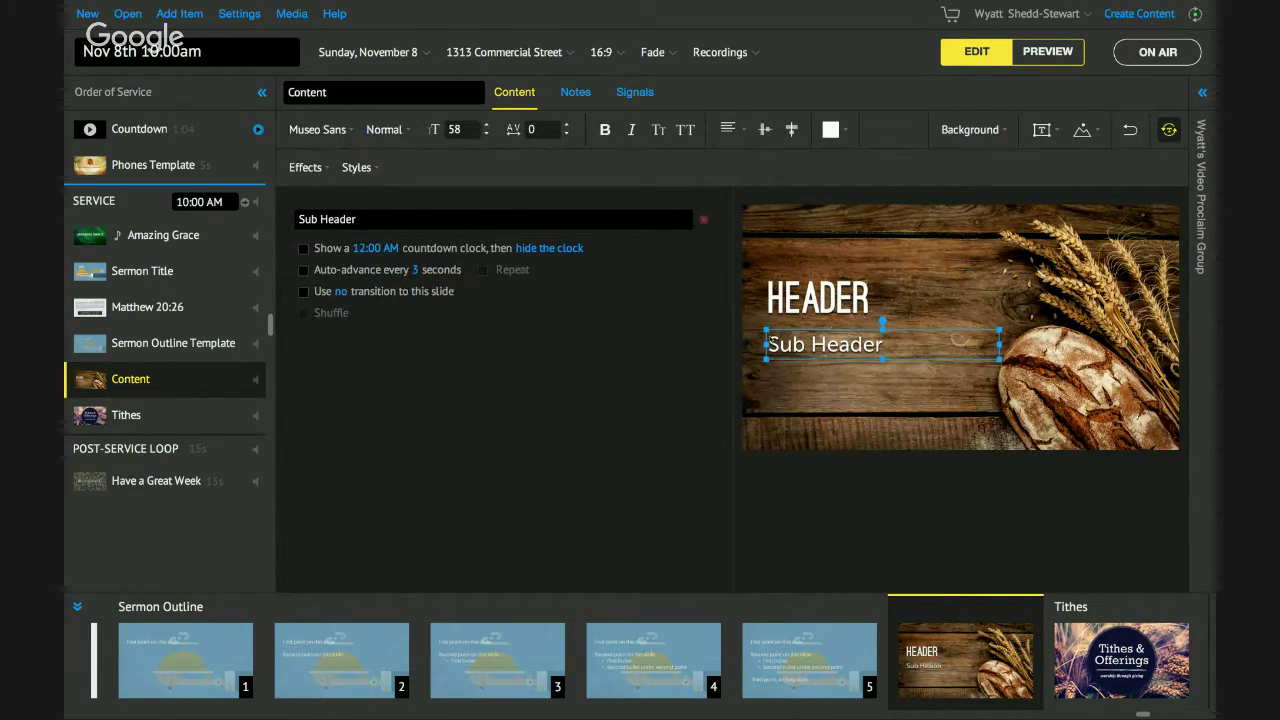
pyautogui.rightClick(766, 336)
pyautogui.click(801, 402)
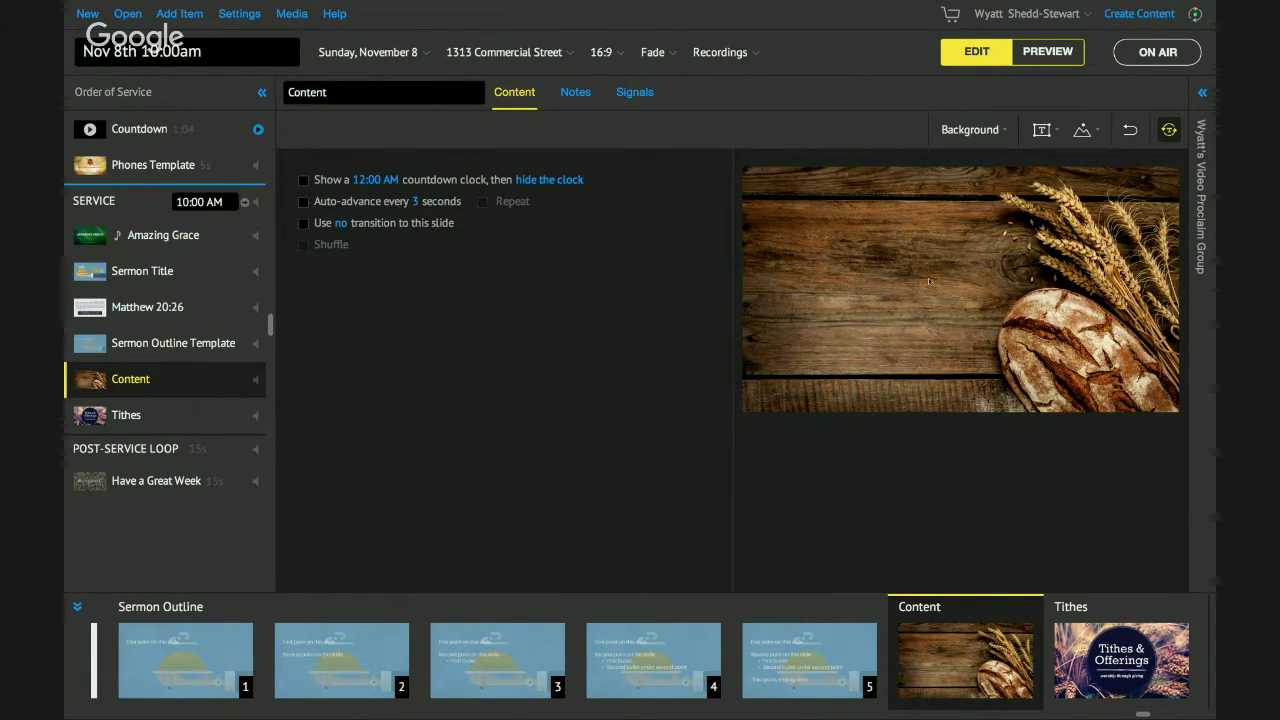
# - Add a Custom text box and resize it to nearly full slide height across the wooden area beside the bread
pyautogui.click(1032, 136)
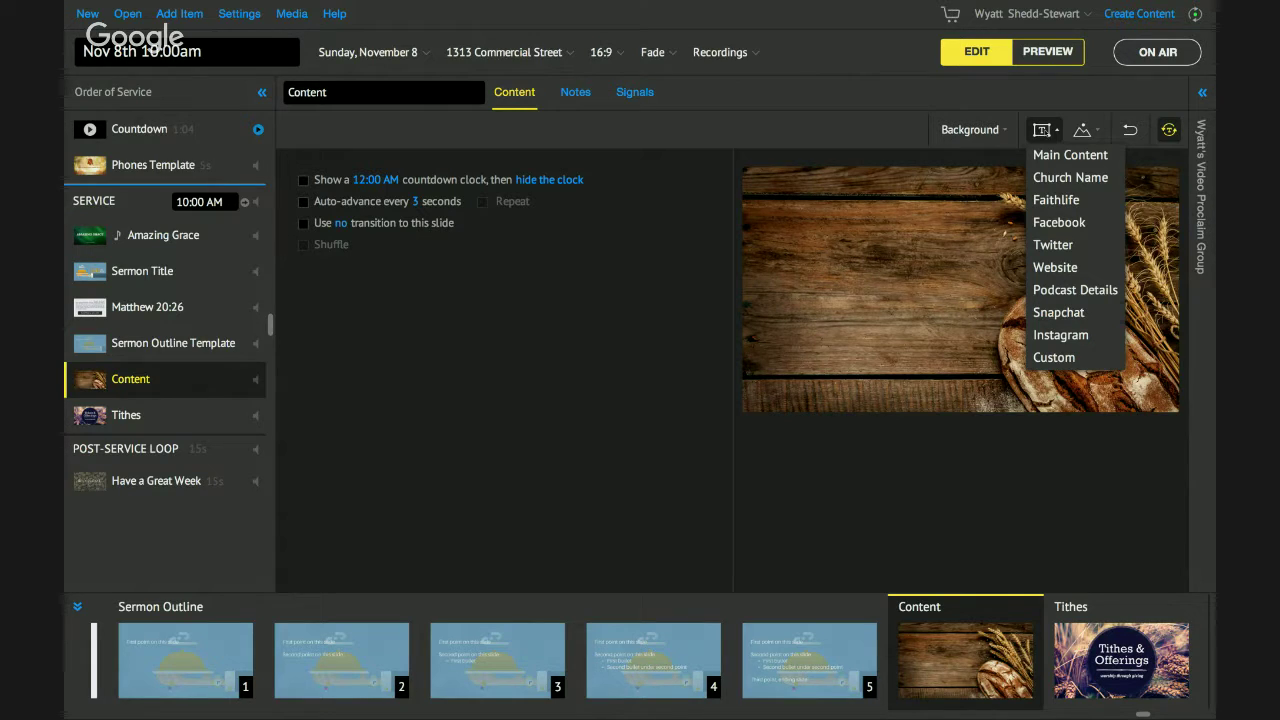
pyautogui.click(1054, 357)
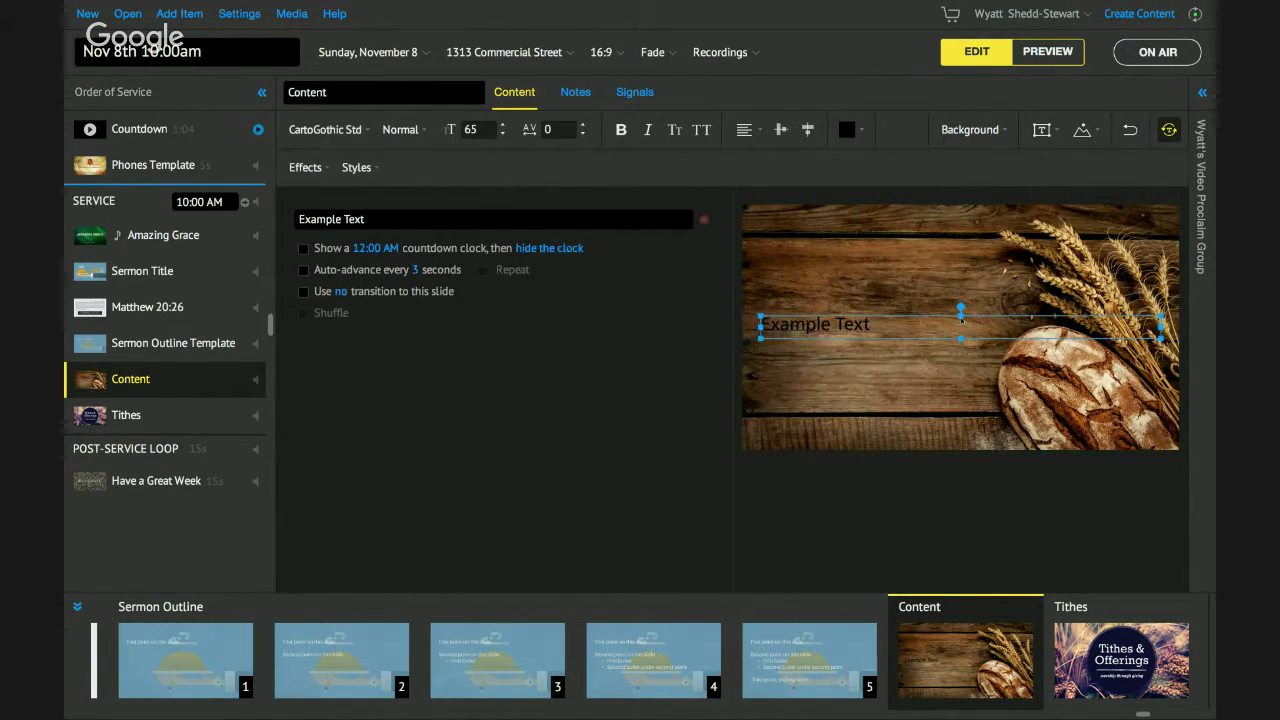
pyautogui.moveTo(960, 312); pyautogui.dragTo(944, 214)
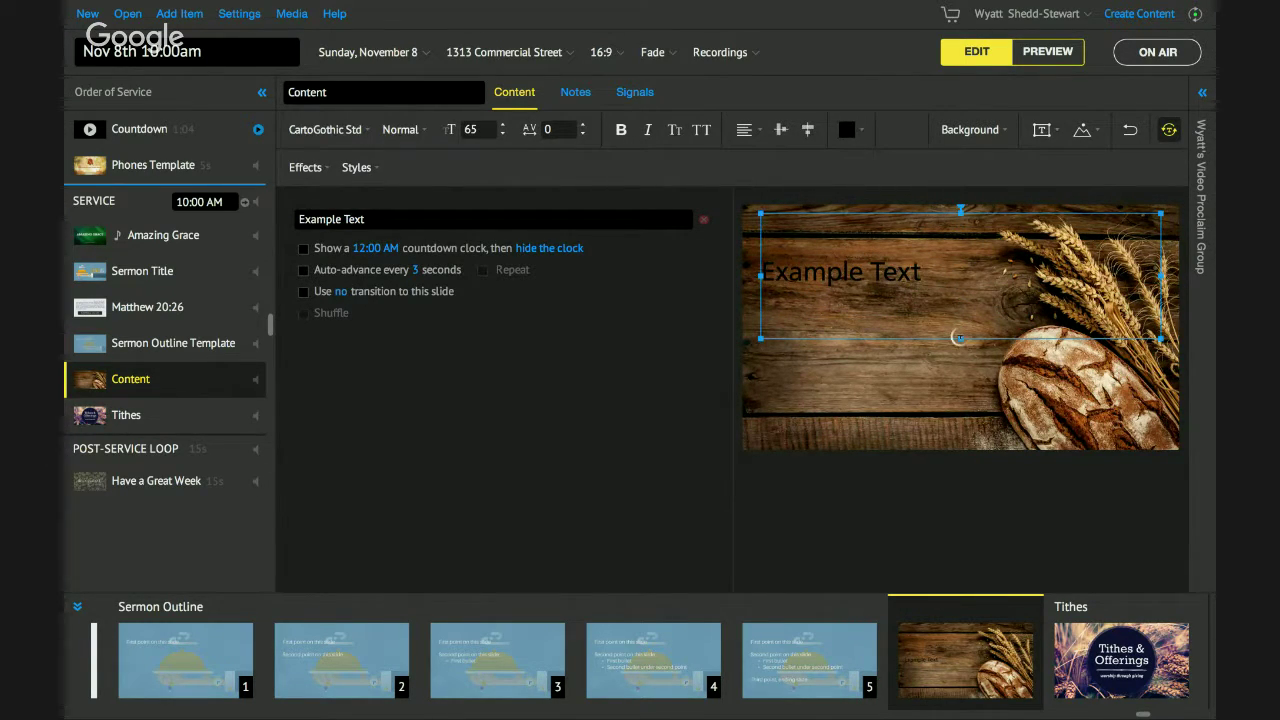
pyautogui.moveTo(960, 338); pyautogui.dragTo(964, 444)
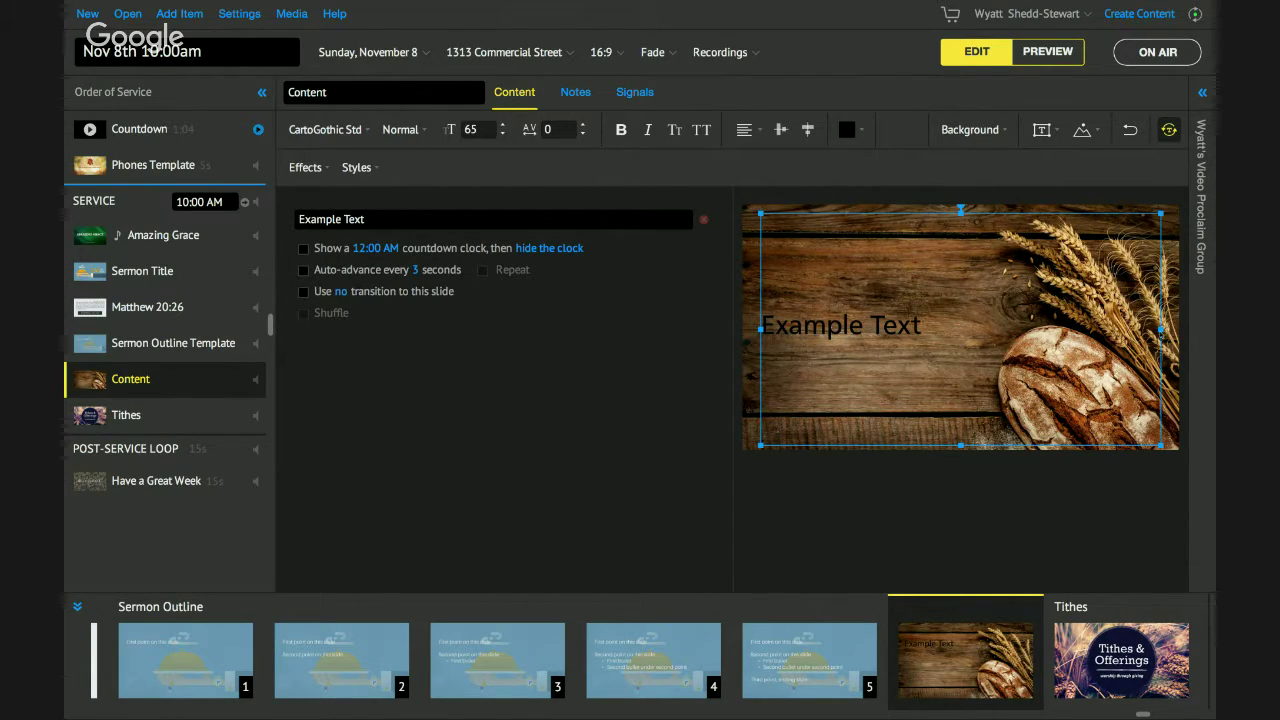
pyautogui.moveTo(1161, 329); pyautogui.dragTo(1001, 331)
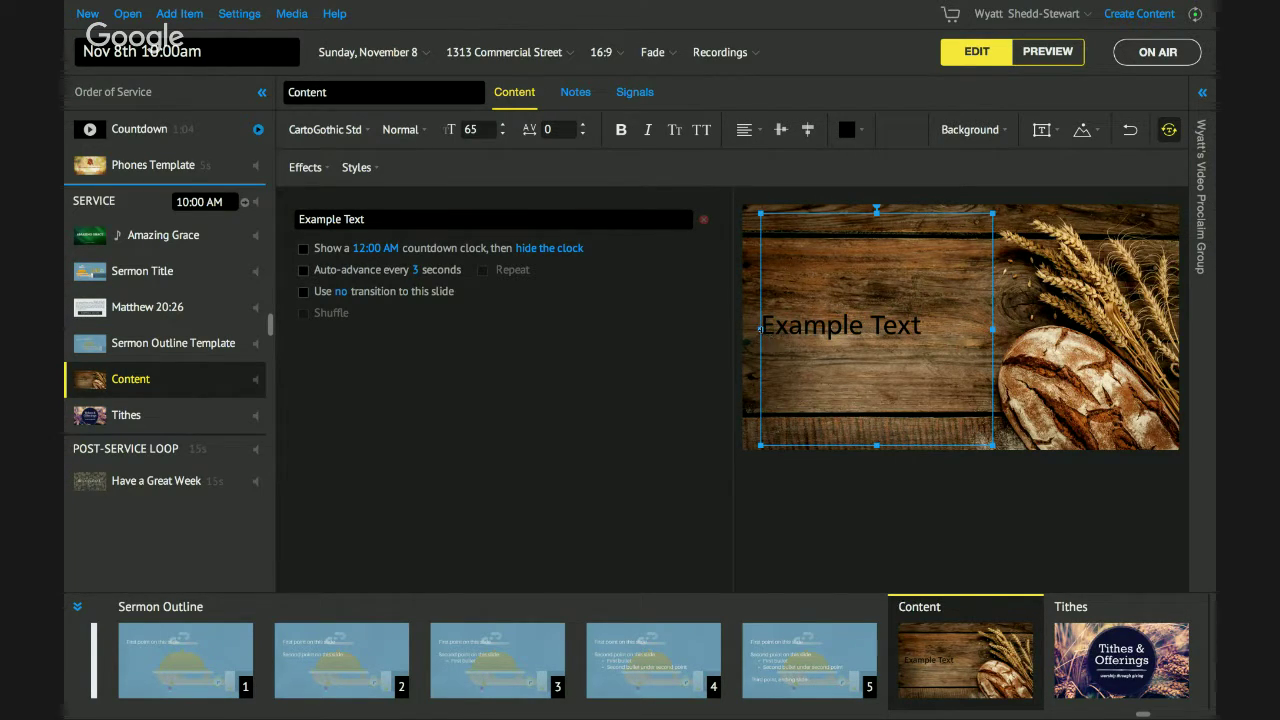
pyautogui.moveTo(761, 330); pyautogui.dragTo(750, 330)
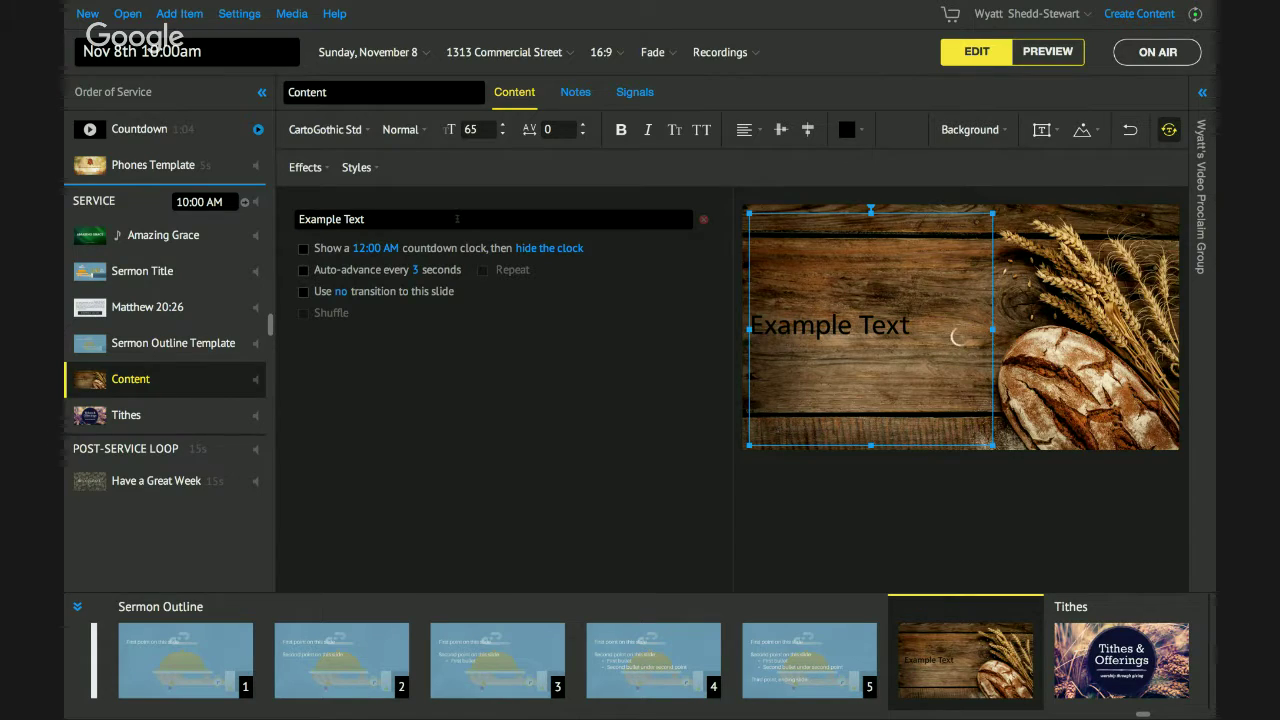
# - Make the custom text box's font white and align its text to the upper-left corner of the box
pyautogui.click(480, 213)
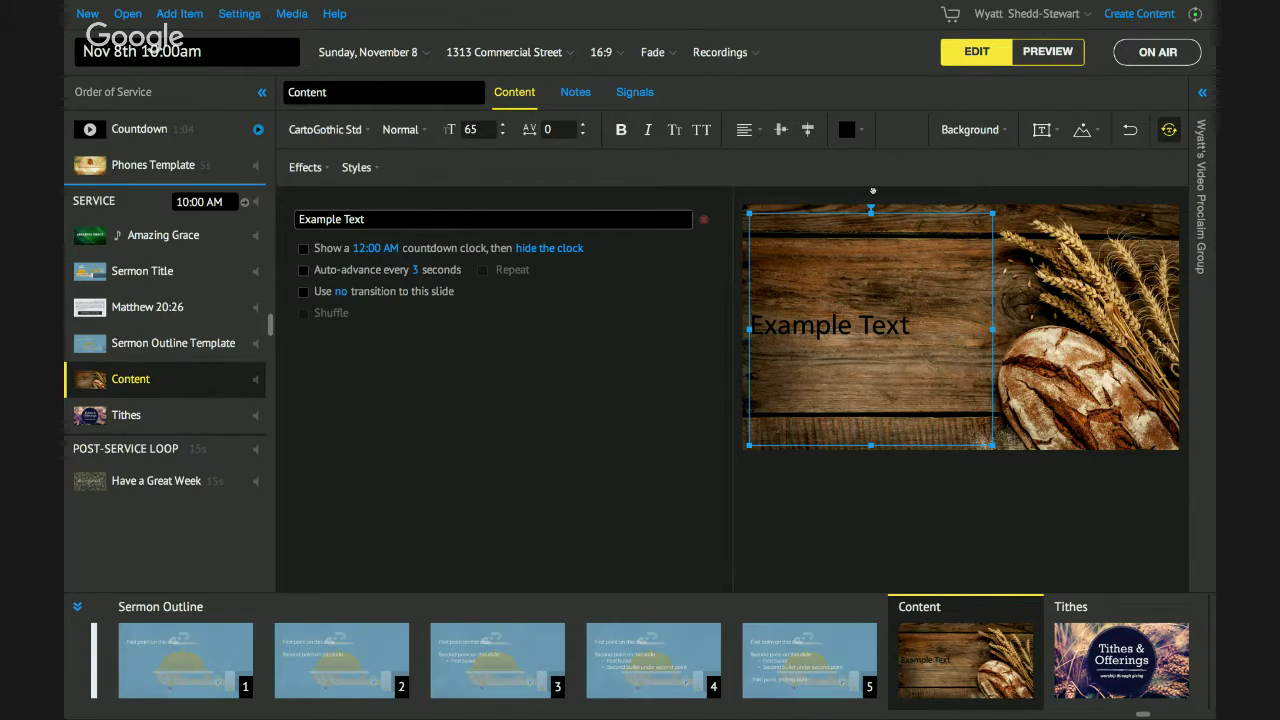
pyautogui.click(862, 133)
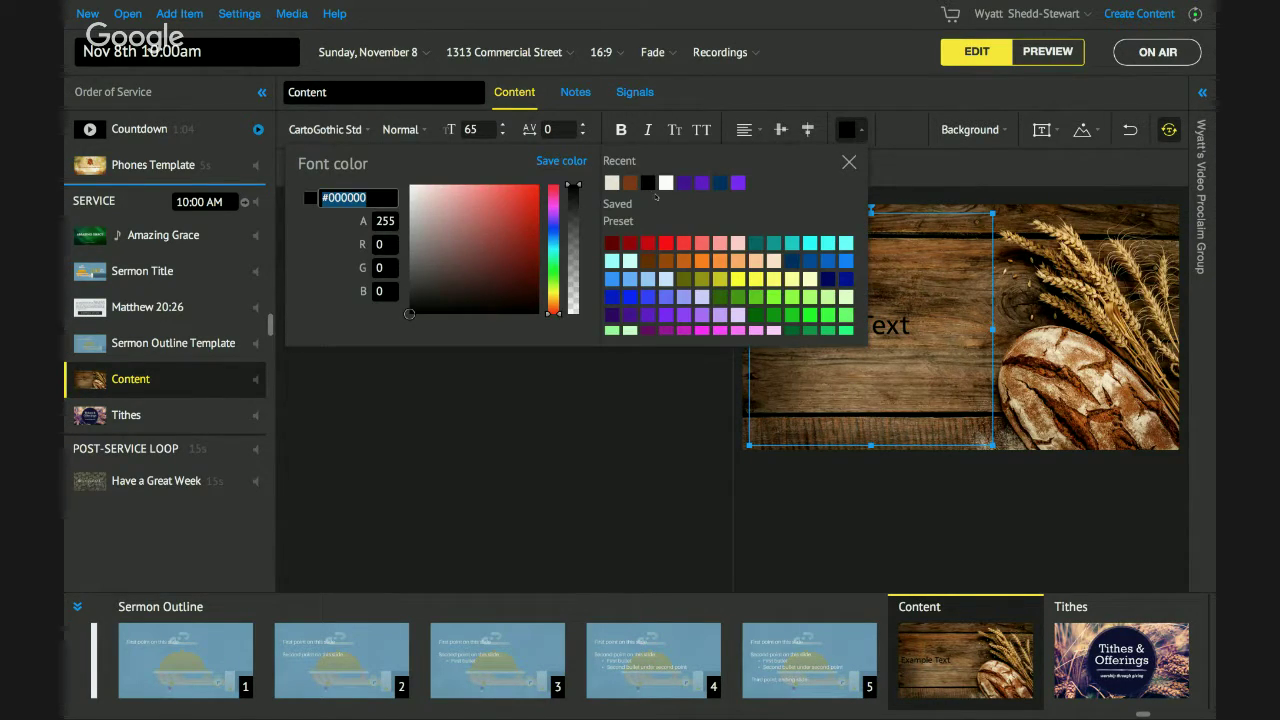
pyautogui.click(666, 183)
pyautogui.click(593, 413)
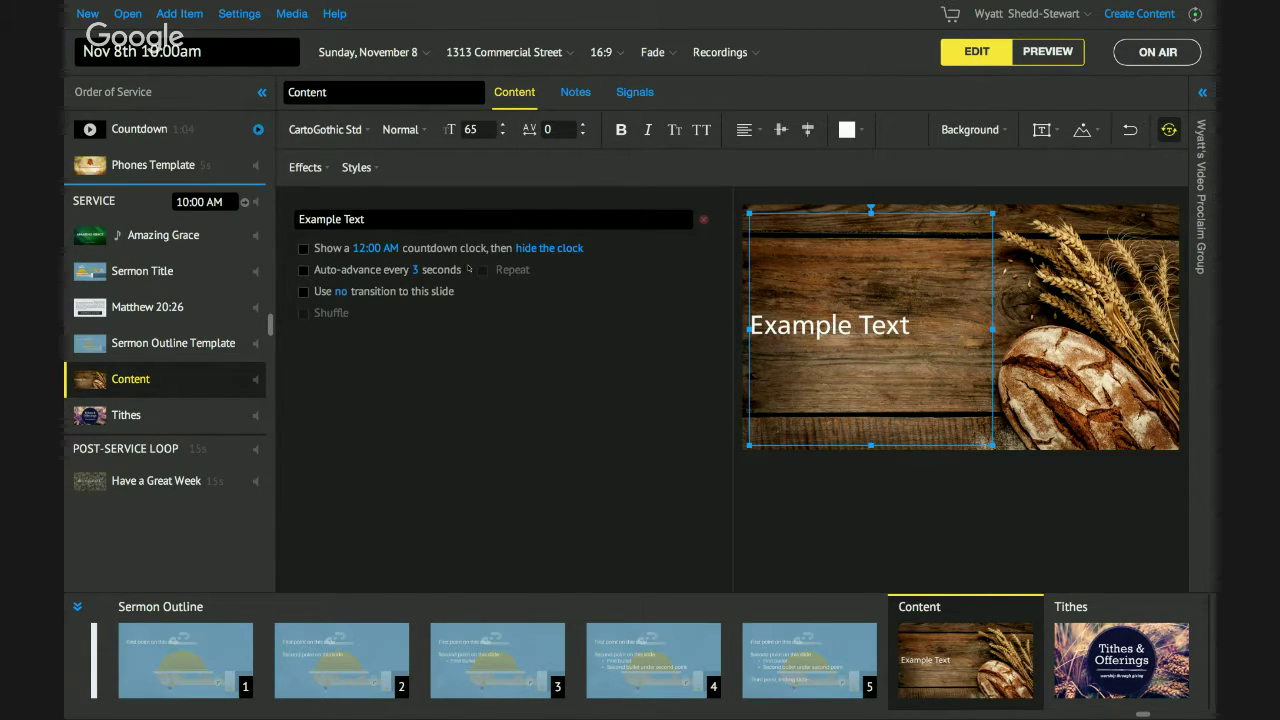
pyautogui.click(744, 131)
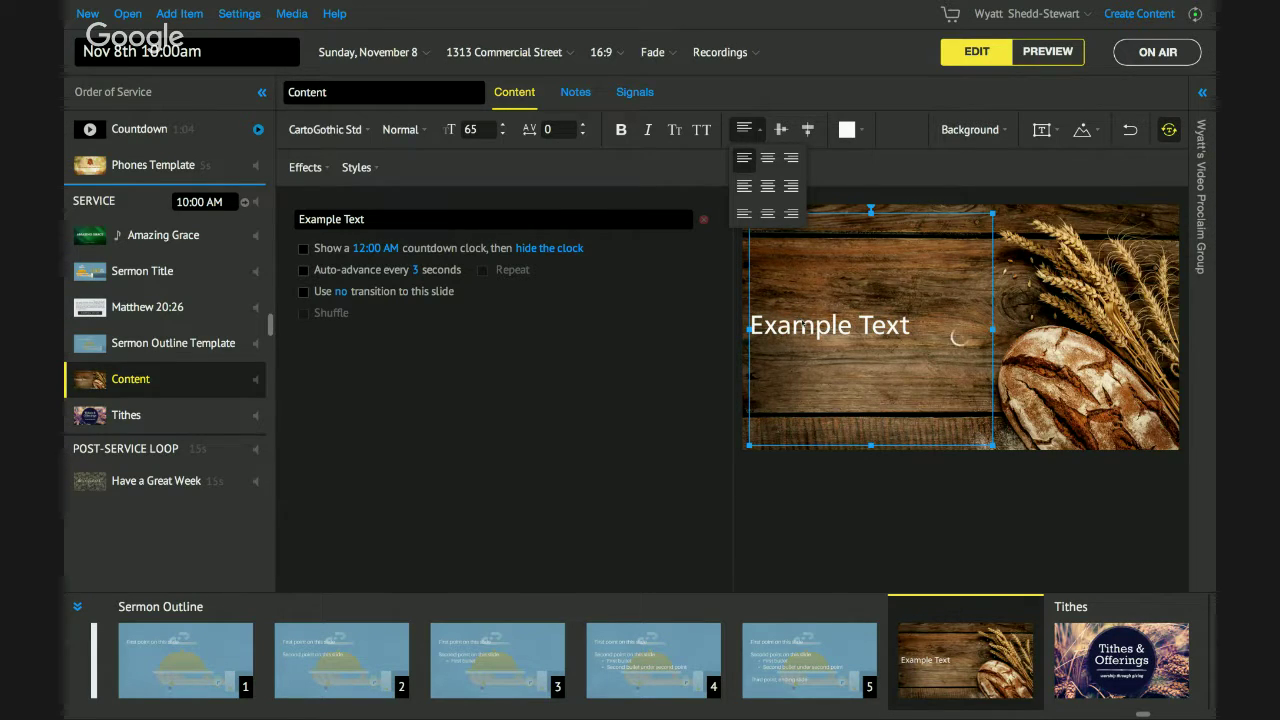
pyautogui.click(744, 158)
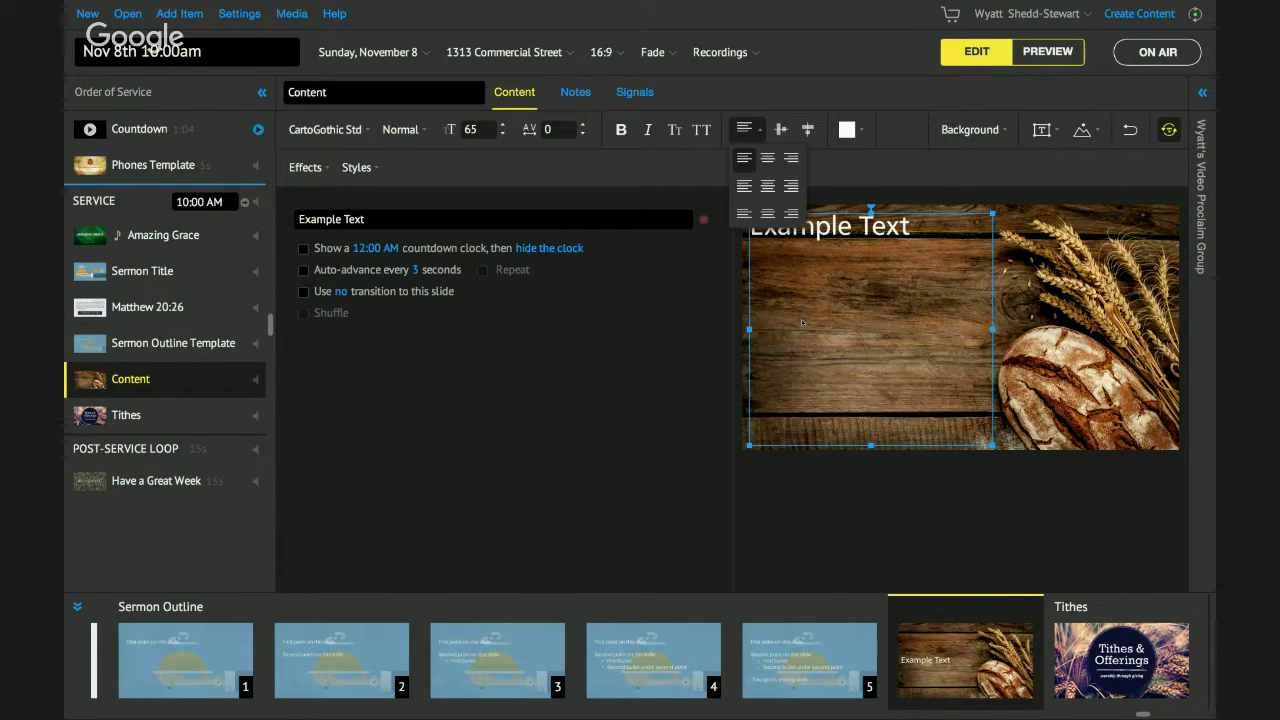
pyautogui.click(482, 221)
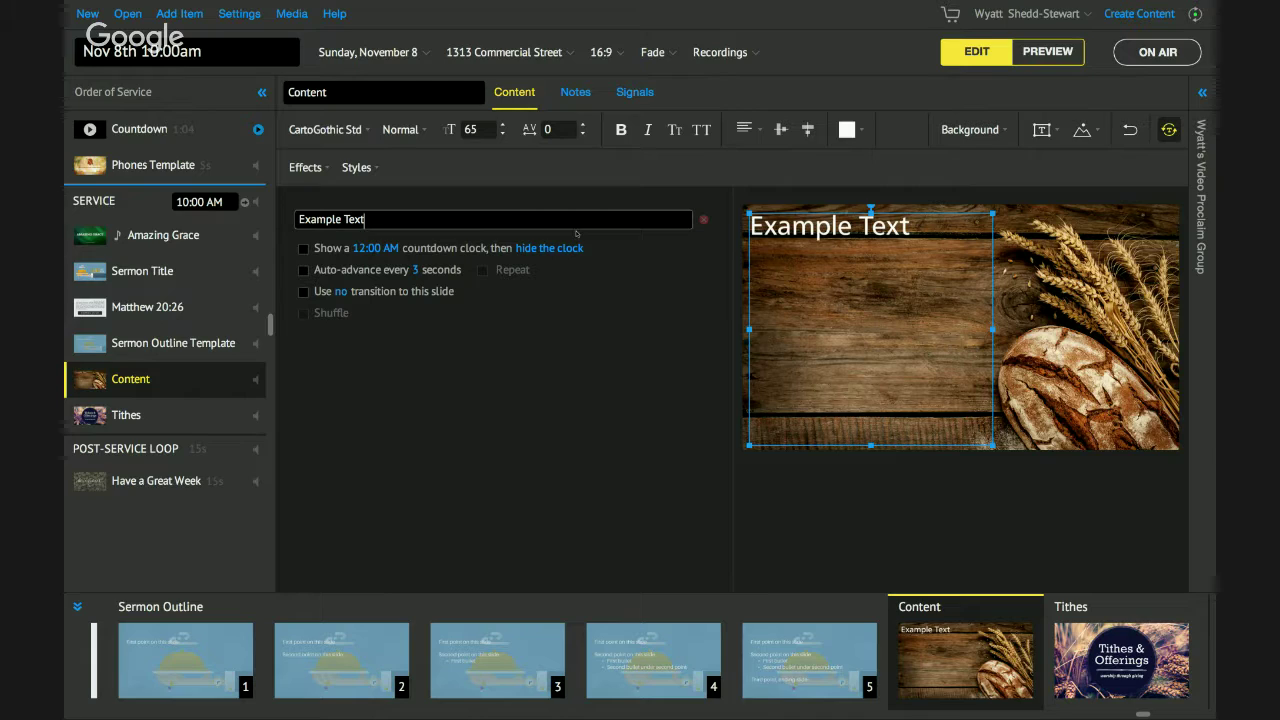
# - Delete the custom "Example Text" box from the slide
pyautogui.click(971, 138)
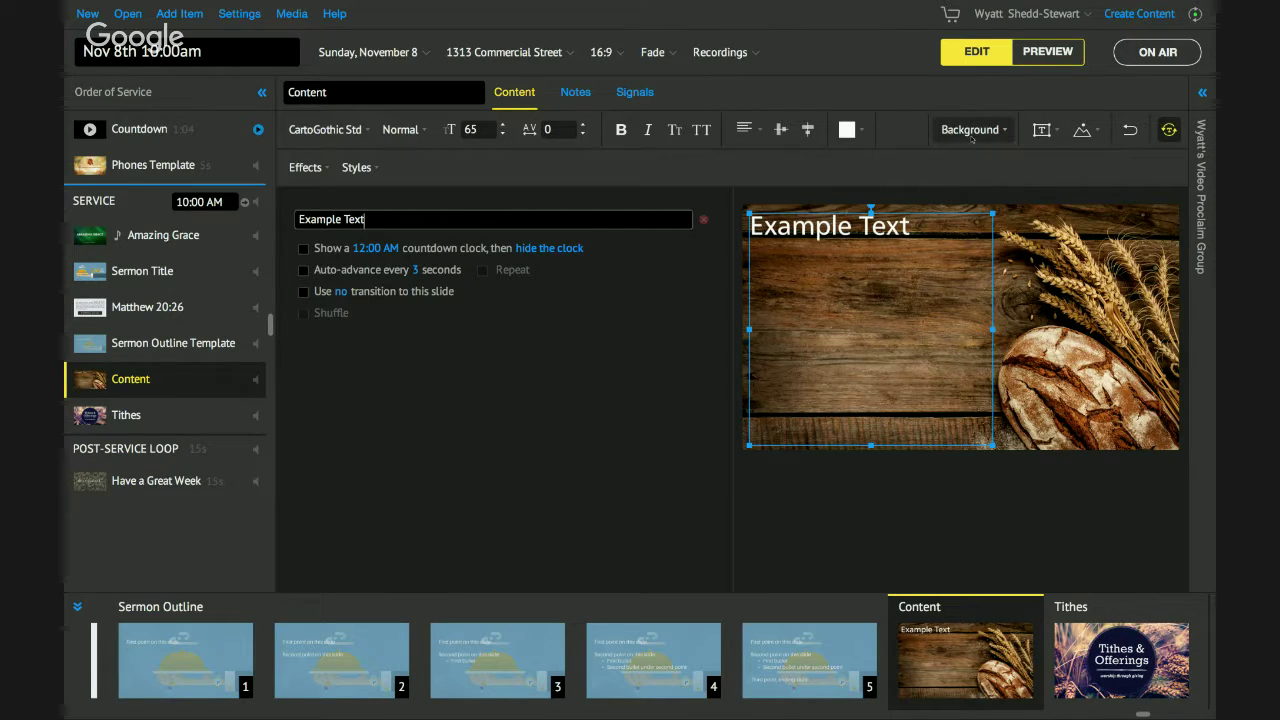
pyautogui.click(1042, 130)
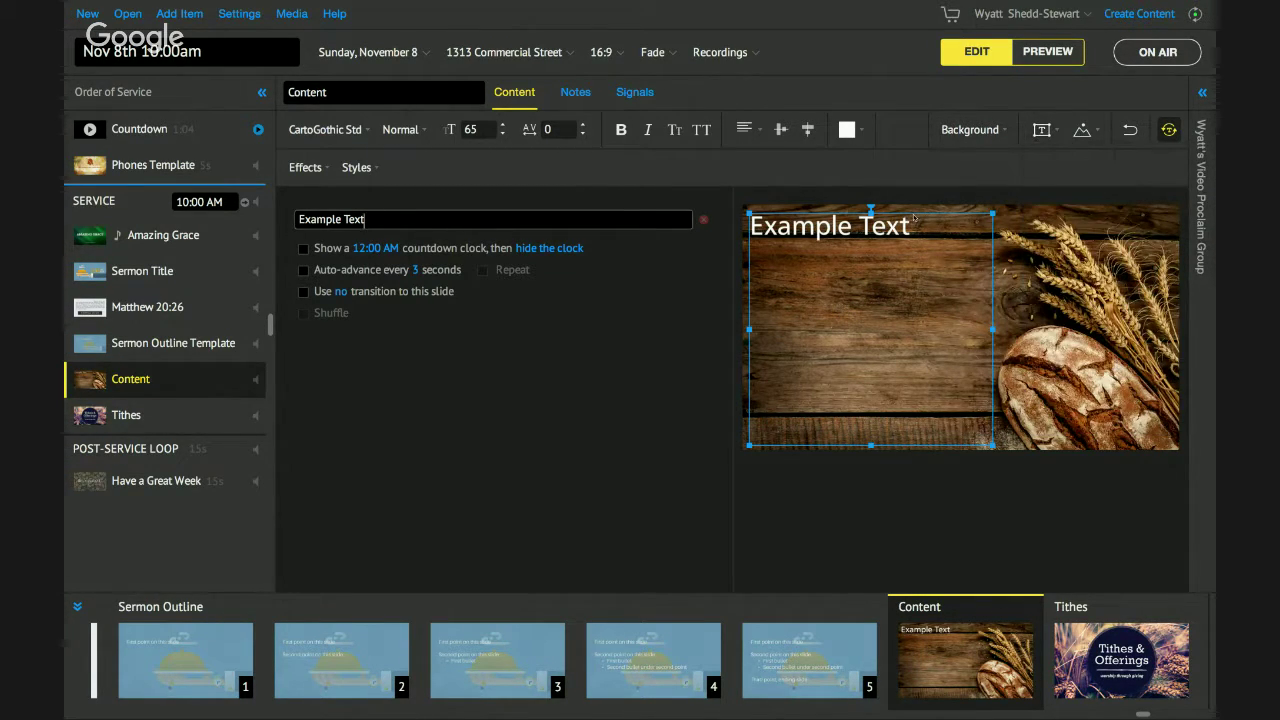
pyautogui.rightClick(910, 219)
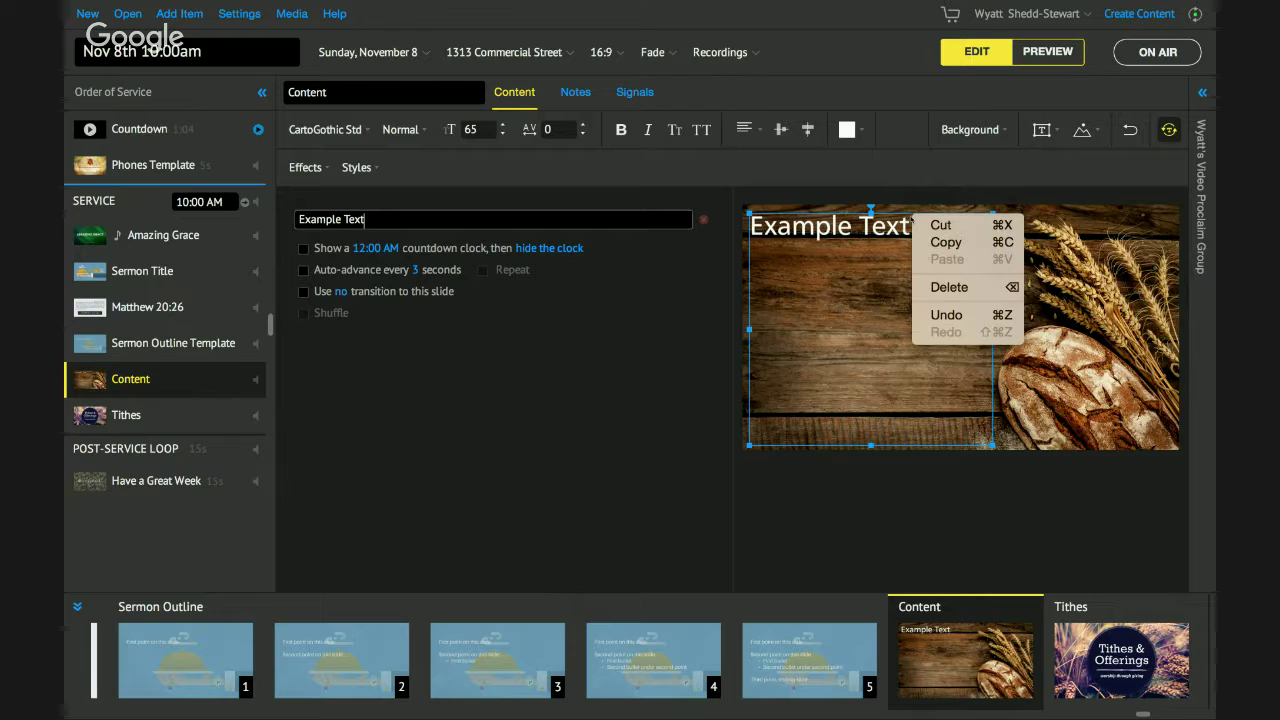
pyautogui.click(948, 287)
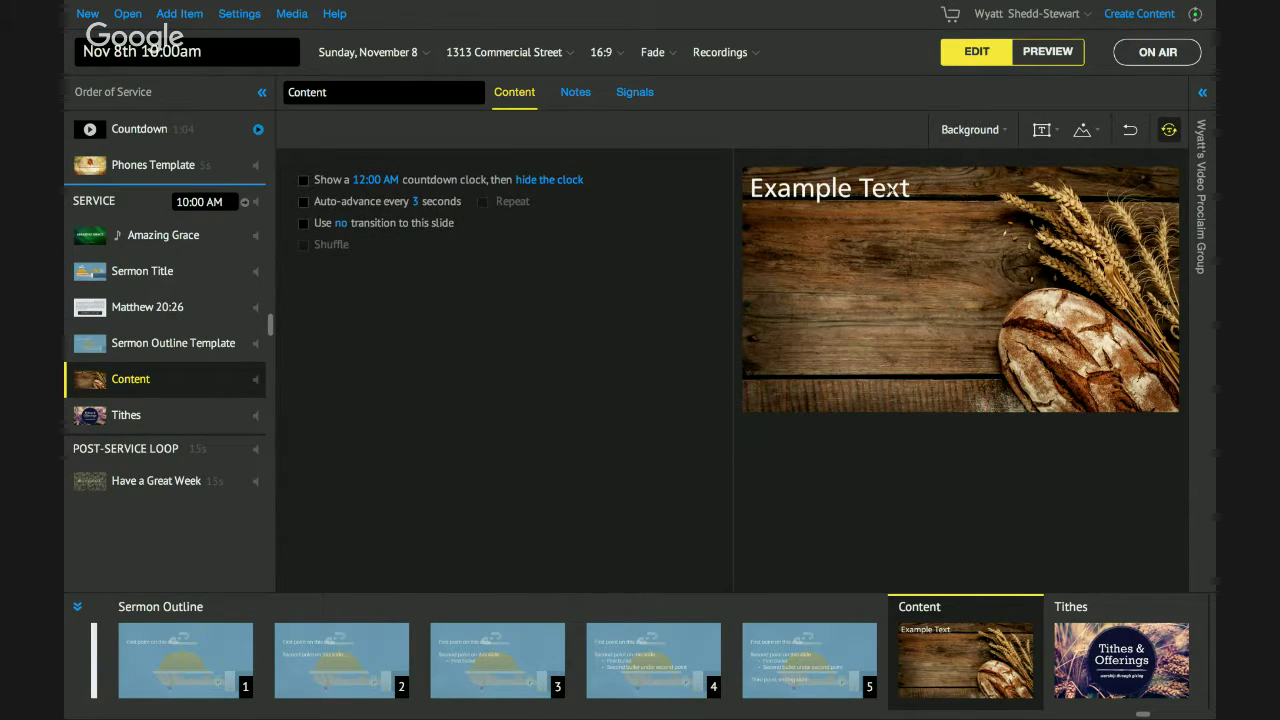
# - Add a Main Content text box and narrow it so it ends before the bread and wheat
pyautogui.click(1042, 130)
pyautogui.click(1060, 155)
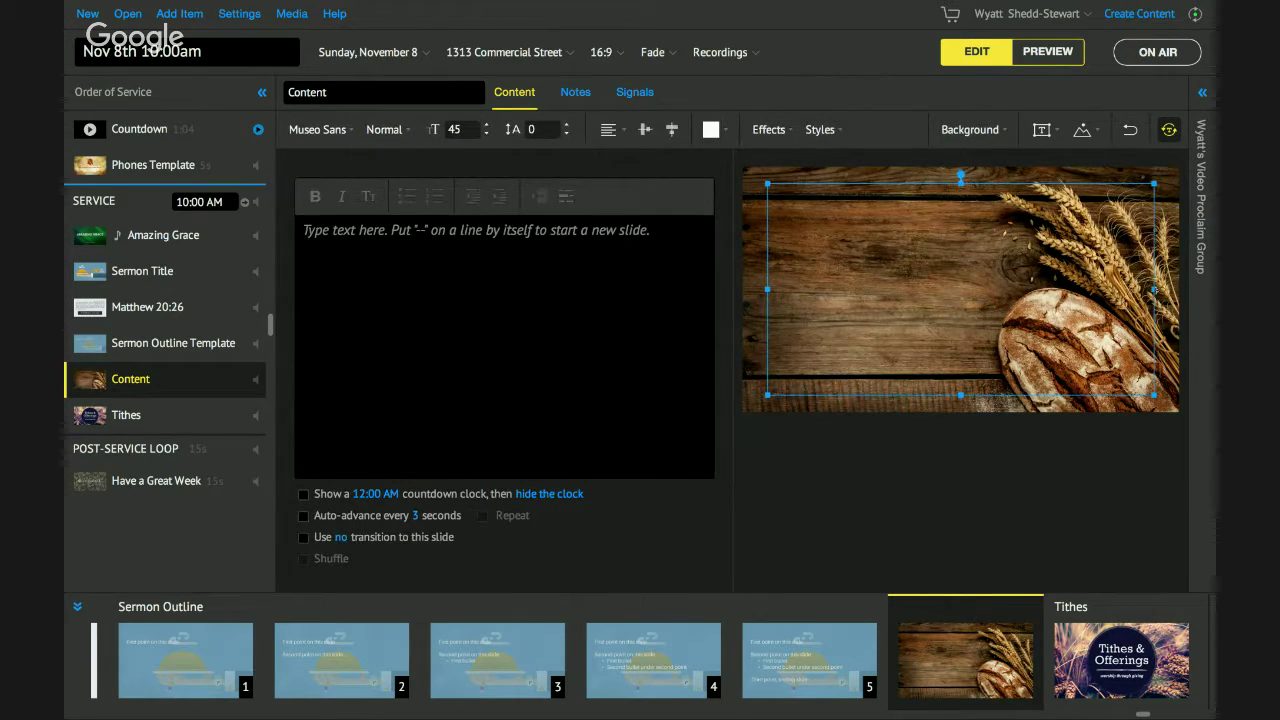
pyautogui.moveTo(1155, 289); pyautogui.dragTo(990, 290)
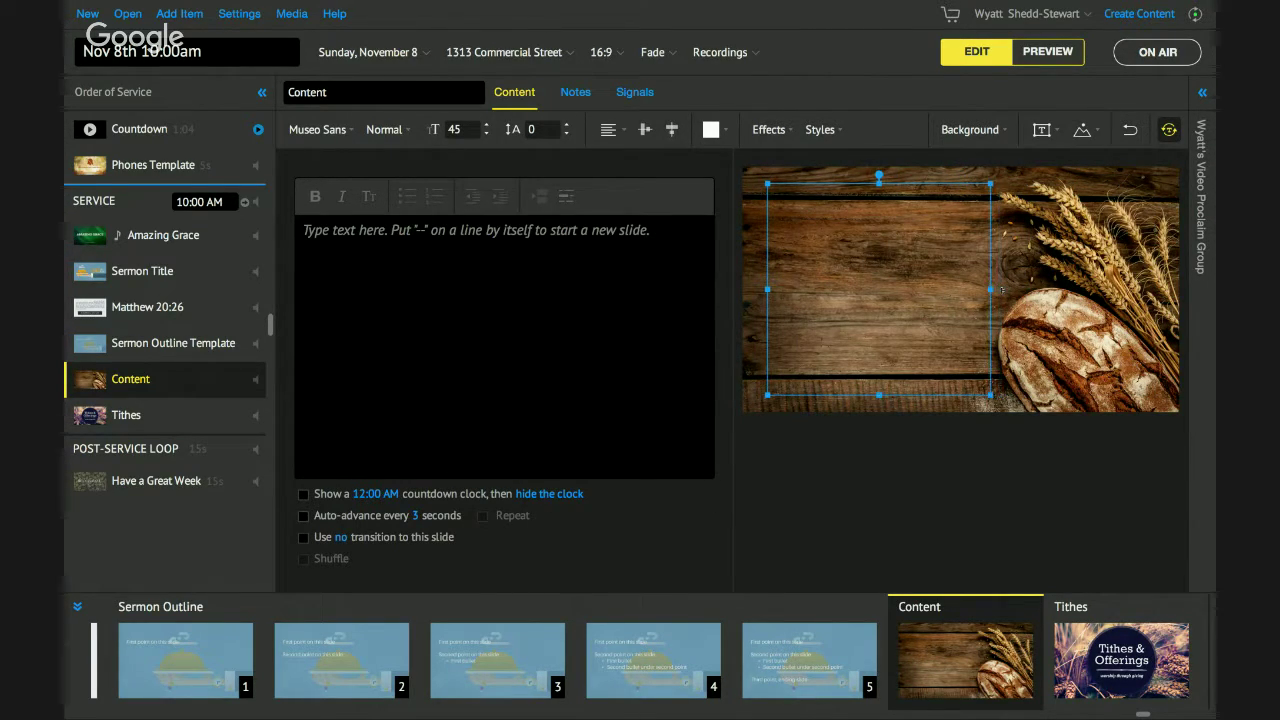
# - Enter "Example Text" as the first line of the main content
pyautogui.click(450, 330)
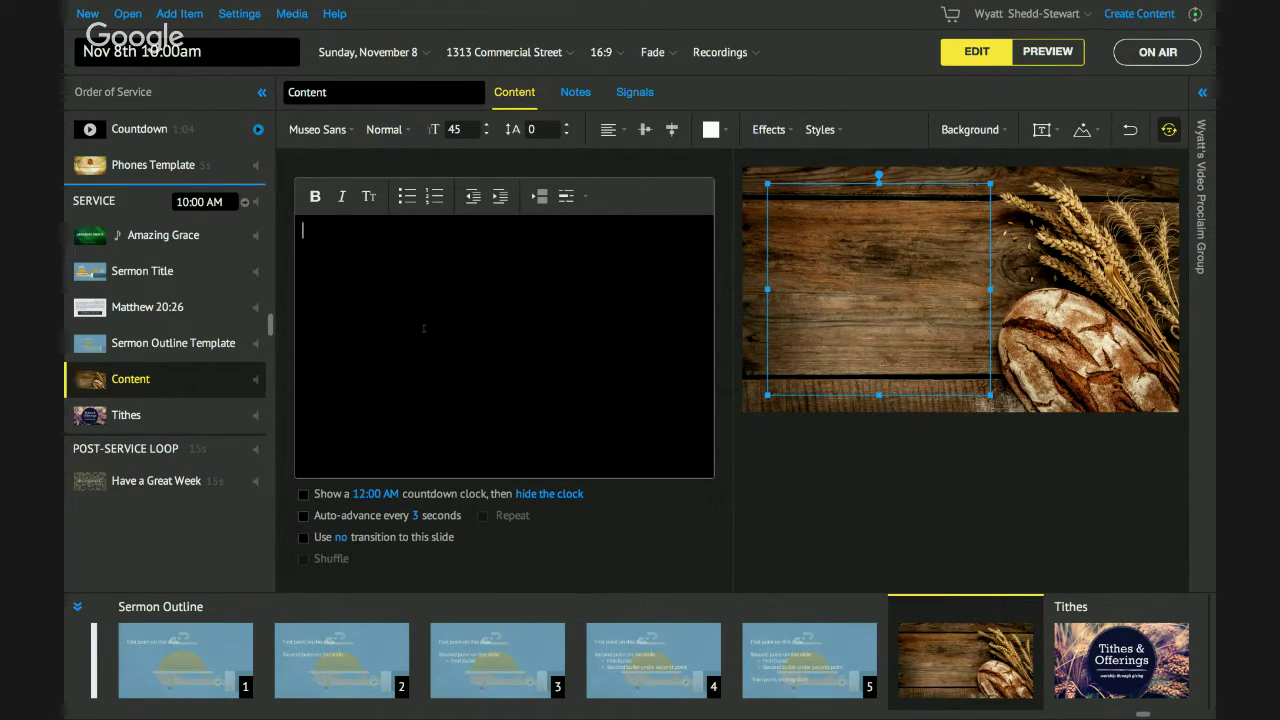
pyautogui.write('example Text')
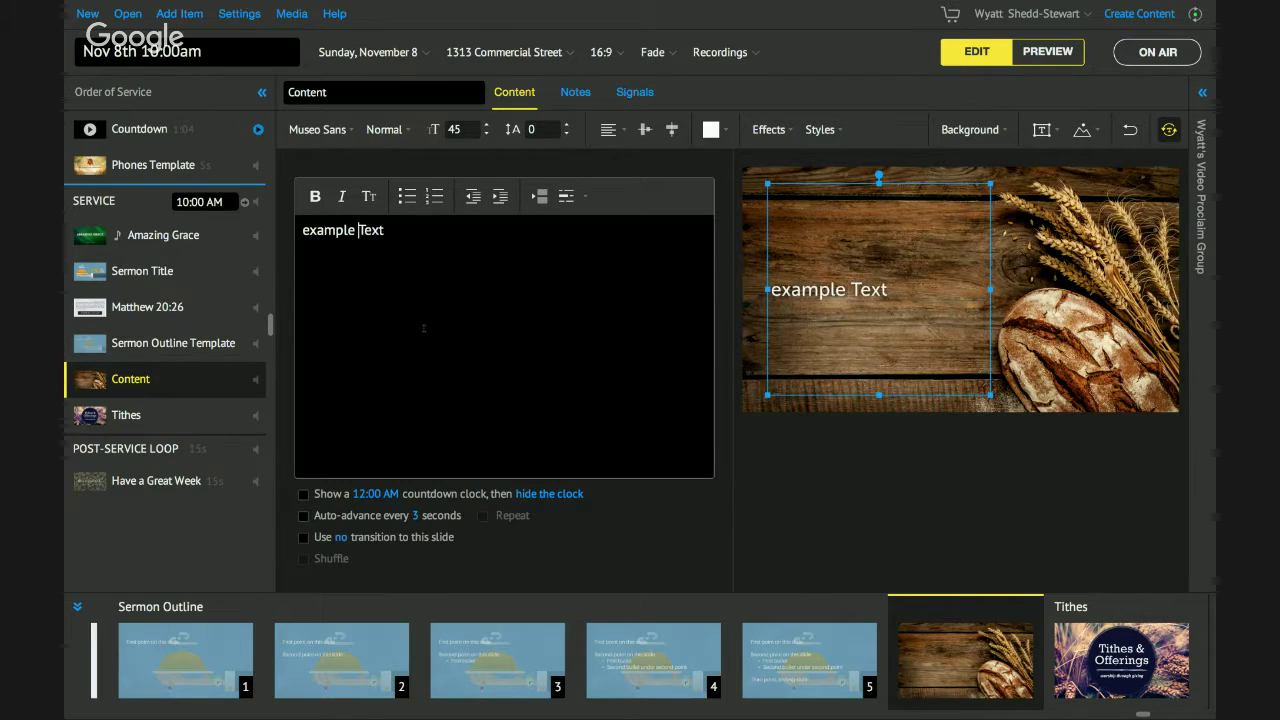
pyautogui.press('Home')
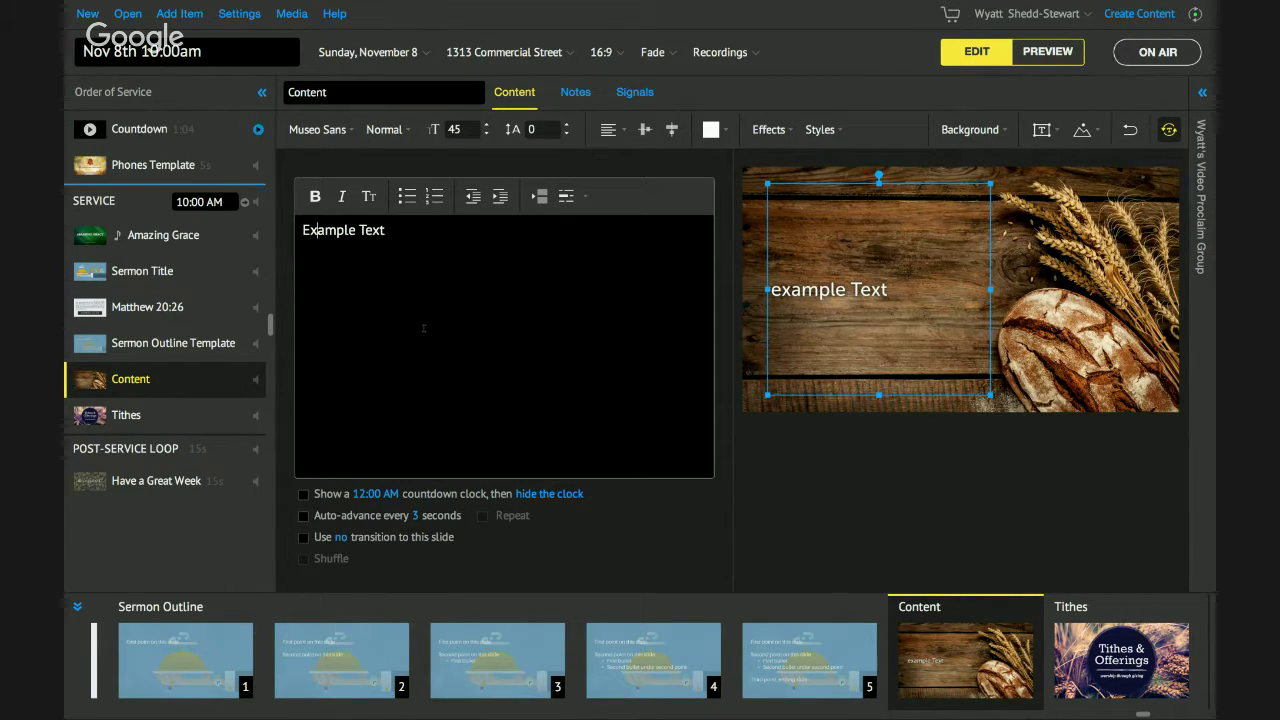
pyautogui.press('Right')
pyautogui.press('Right')
pyautogui.press('Right')
pyautogui.press('Right')
pyautogui.press('Right')
pyautogui.press('Right')
pyautogui.press('Right')
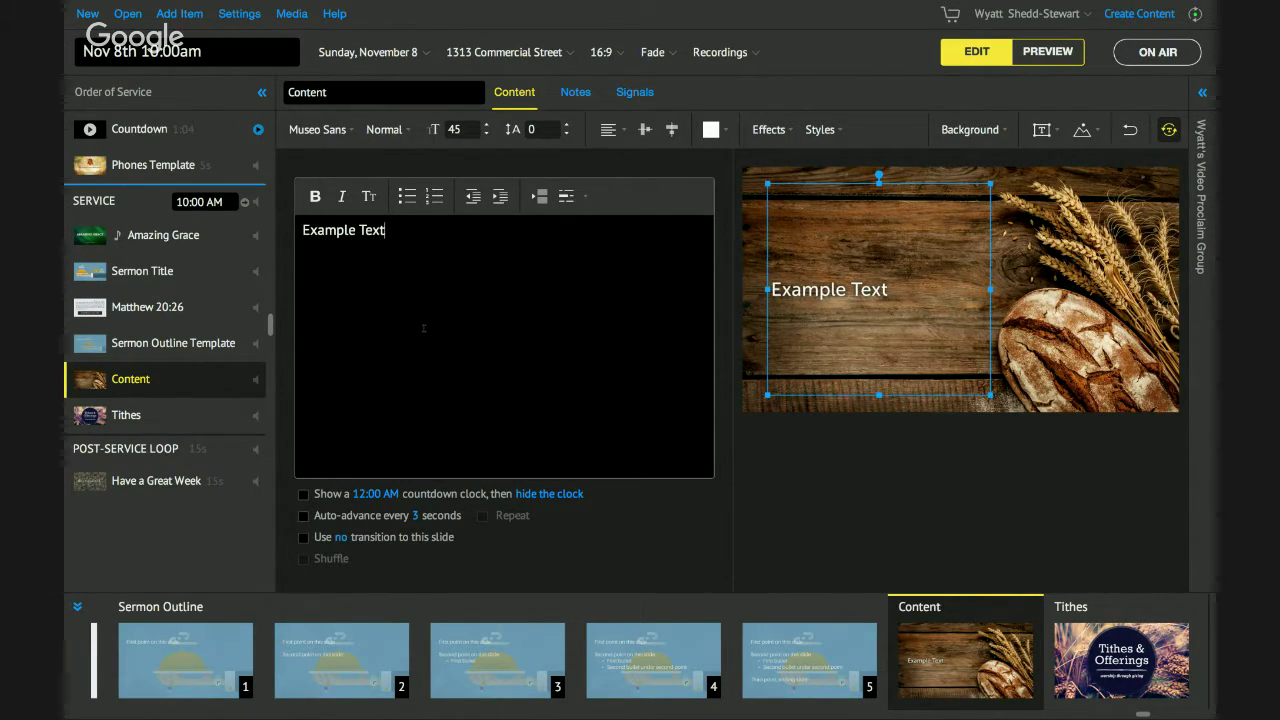
# - Add the bullets "Point 1", "Point 1" and "Point 3" below "Example Text", and align the text to the box's upper-left corner
pyautogui.press('Return')
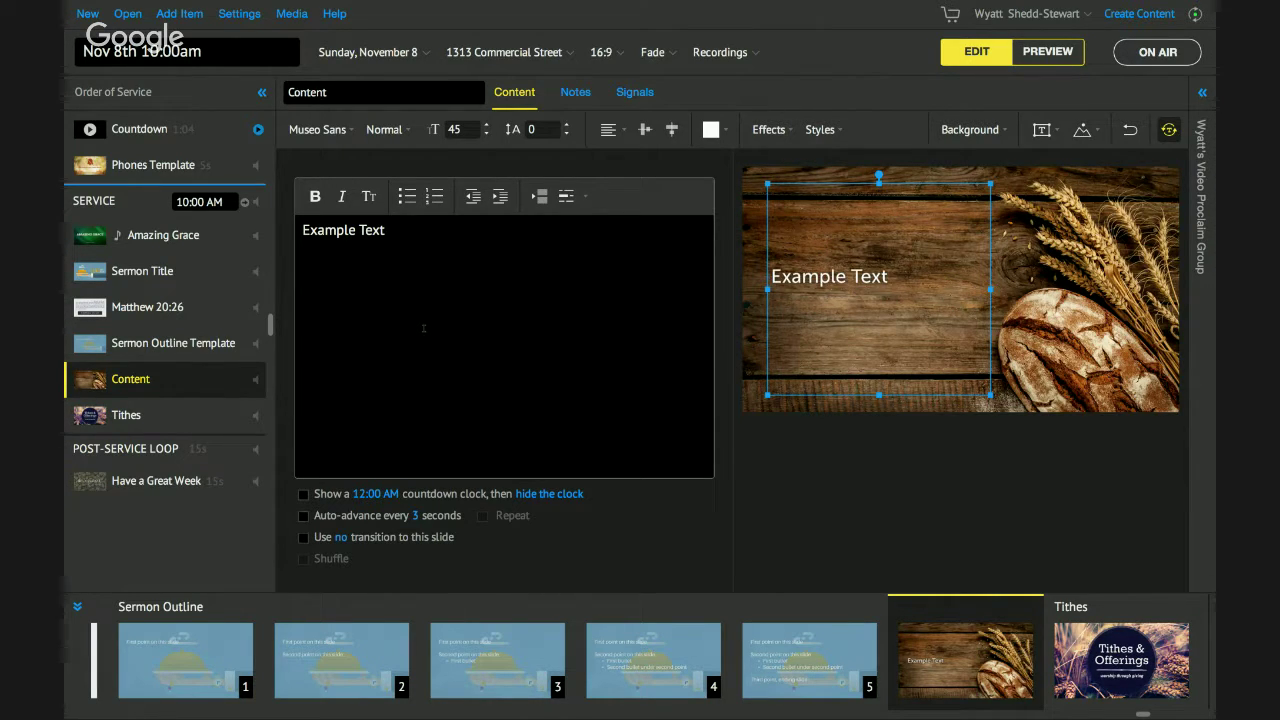
pyautogui.click(406, 197)
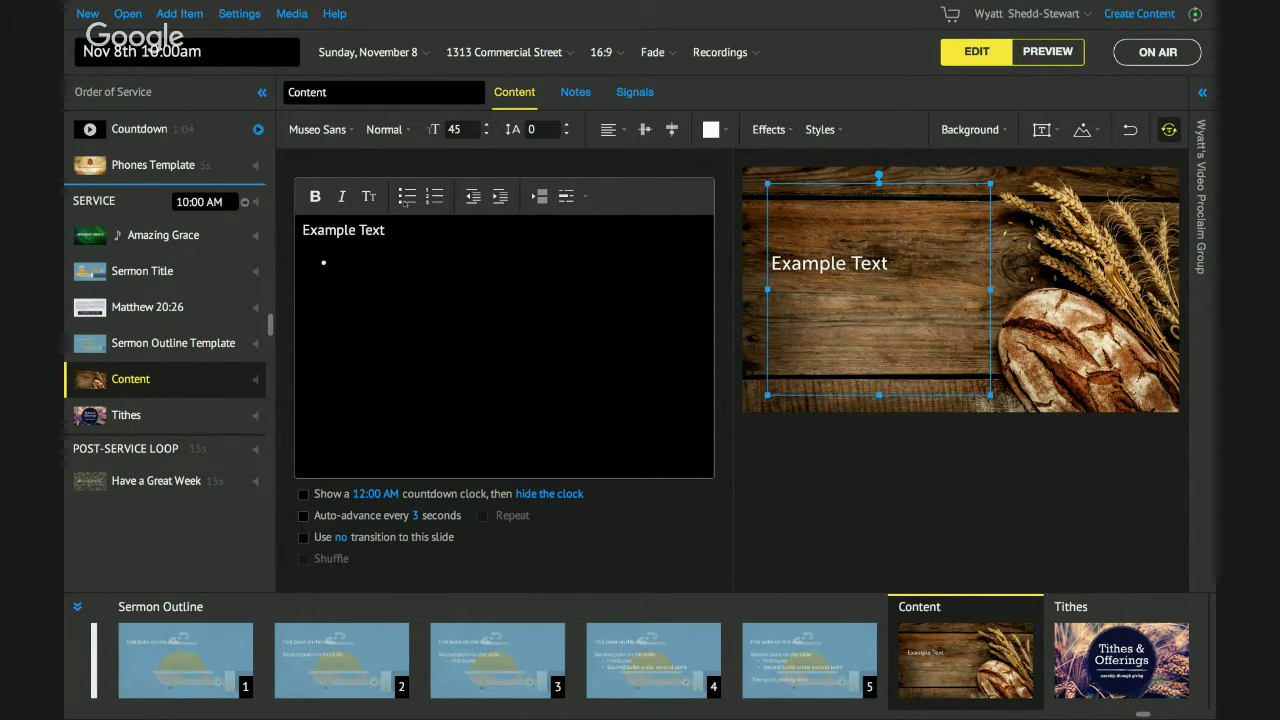
pyautogui.write('Point 1')
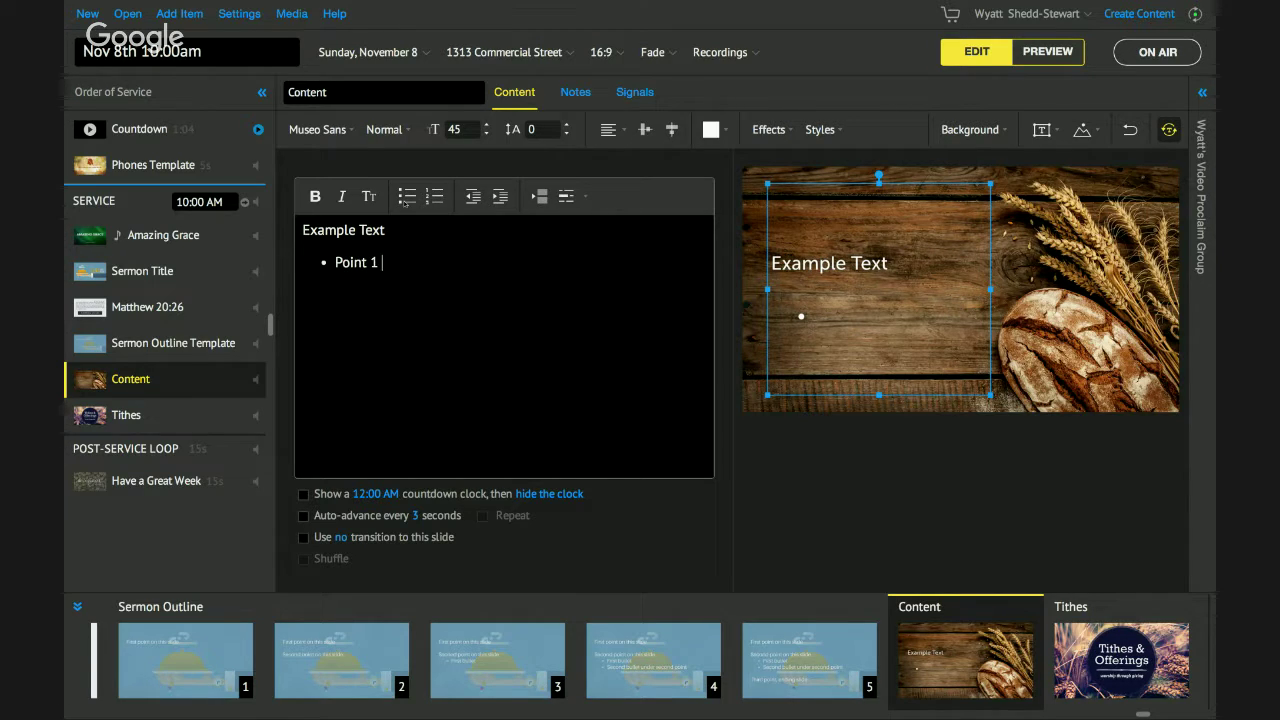
pyautogui.press('Return')
pyautogui.write('Point 1 ')
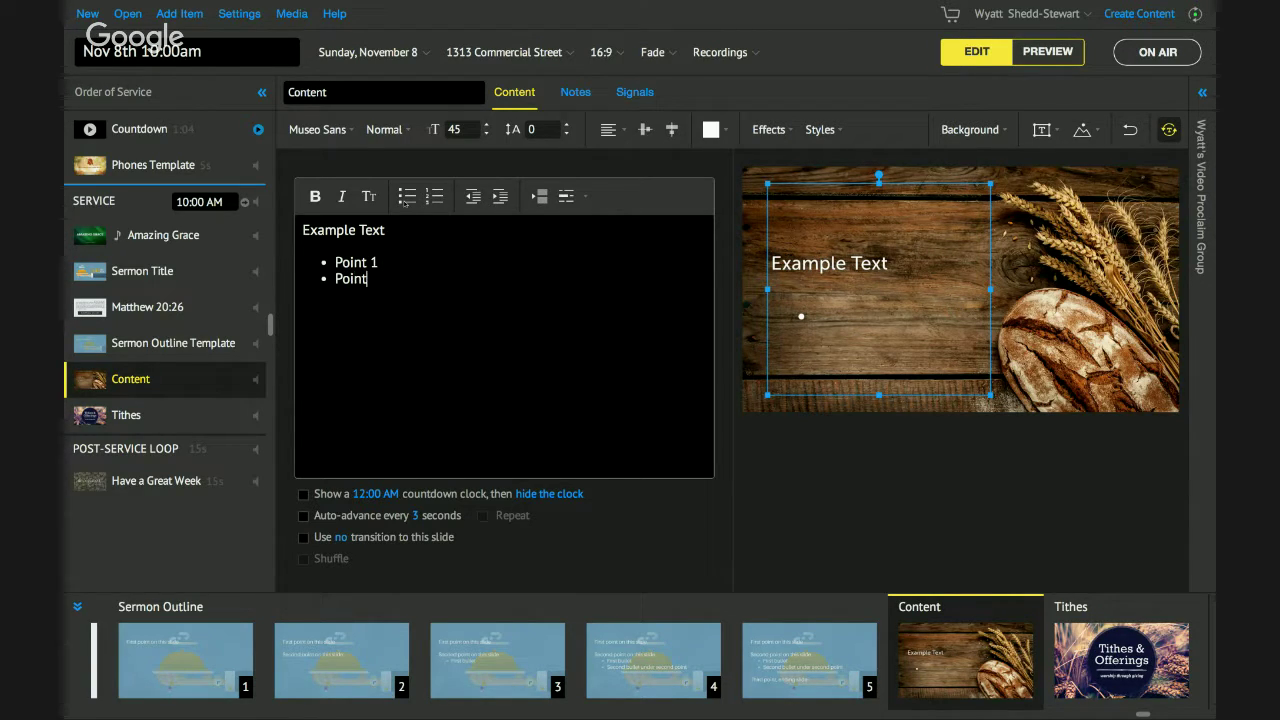
pyautogui.write('Po')
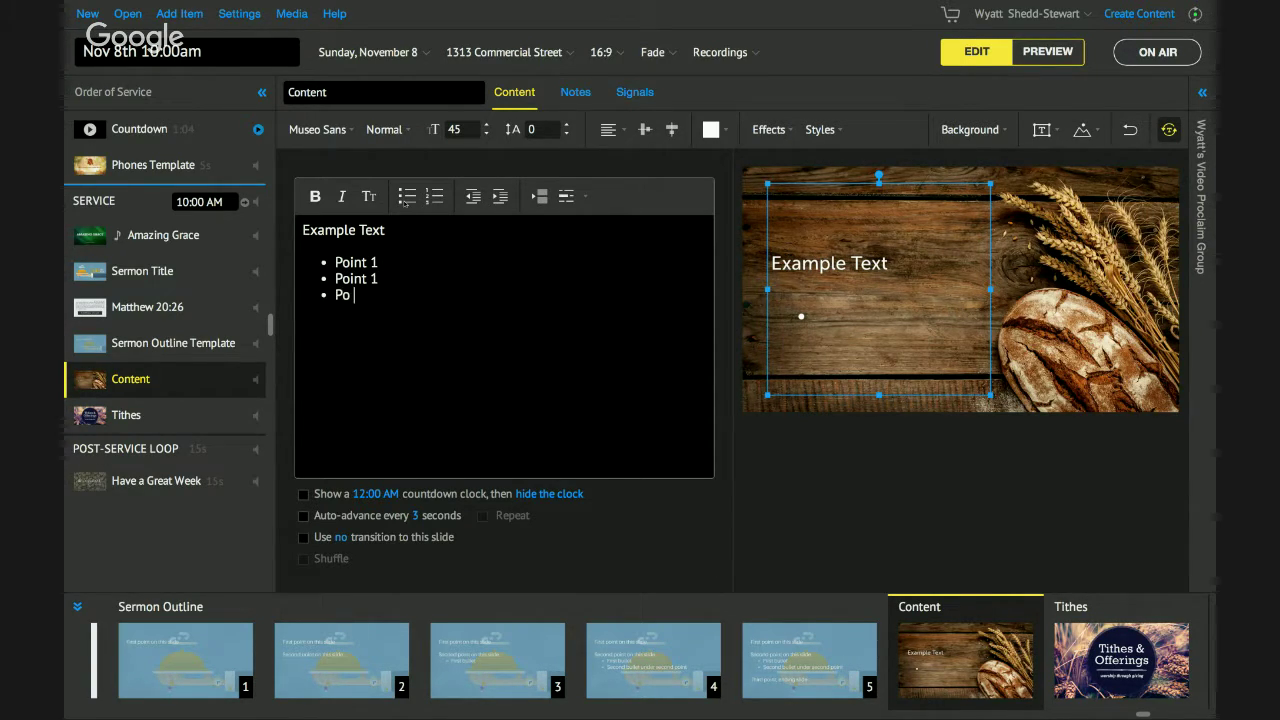
pyautogui.write('int 3')
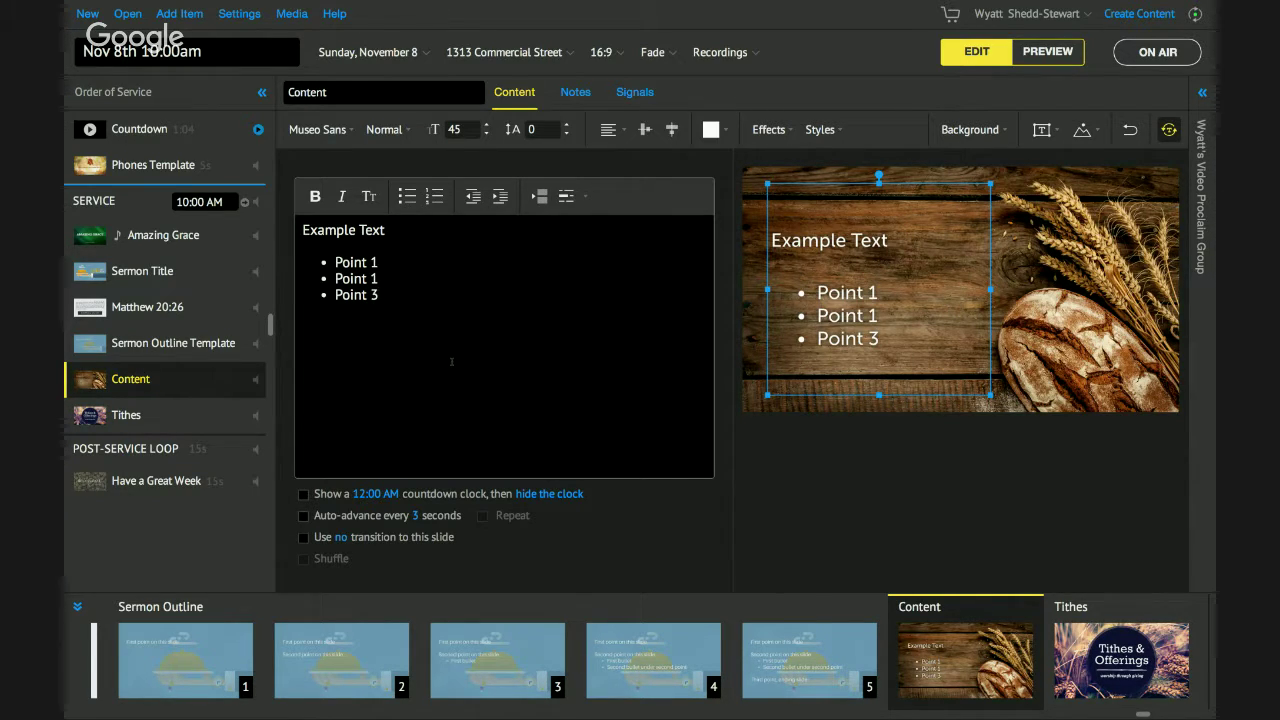
pyautogui.click(610, 129)
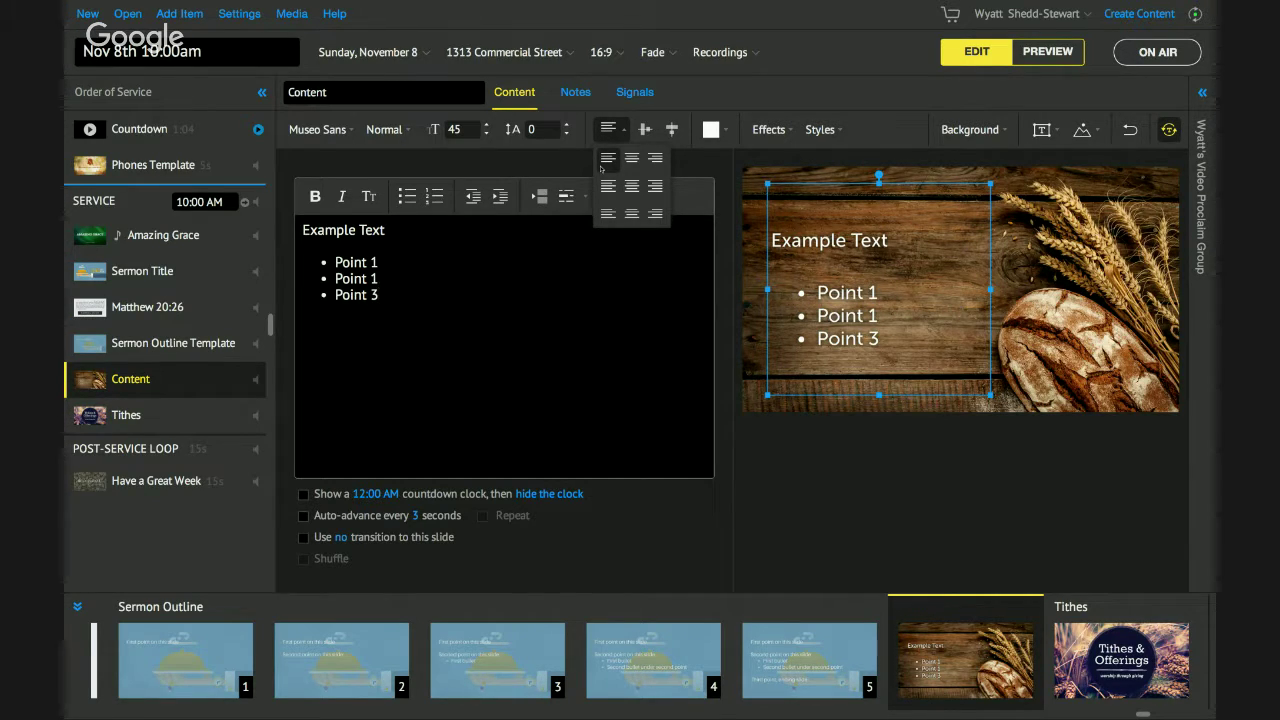
pyautogui.click(602, 166)
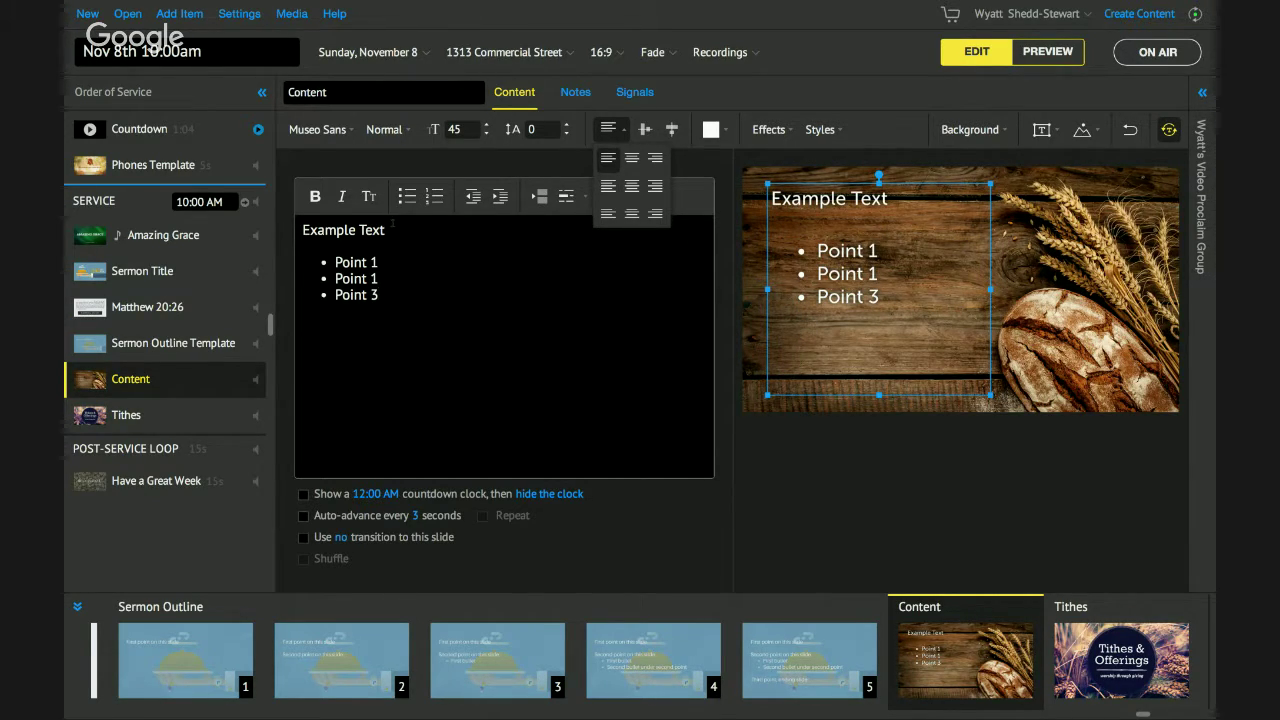
# - Set the main content text's font to Komika Hand
pyautogui.click(349, 131)
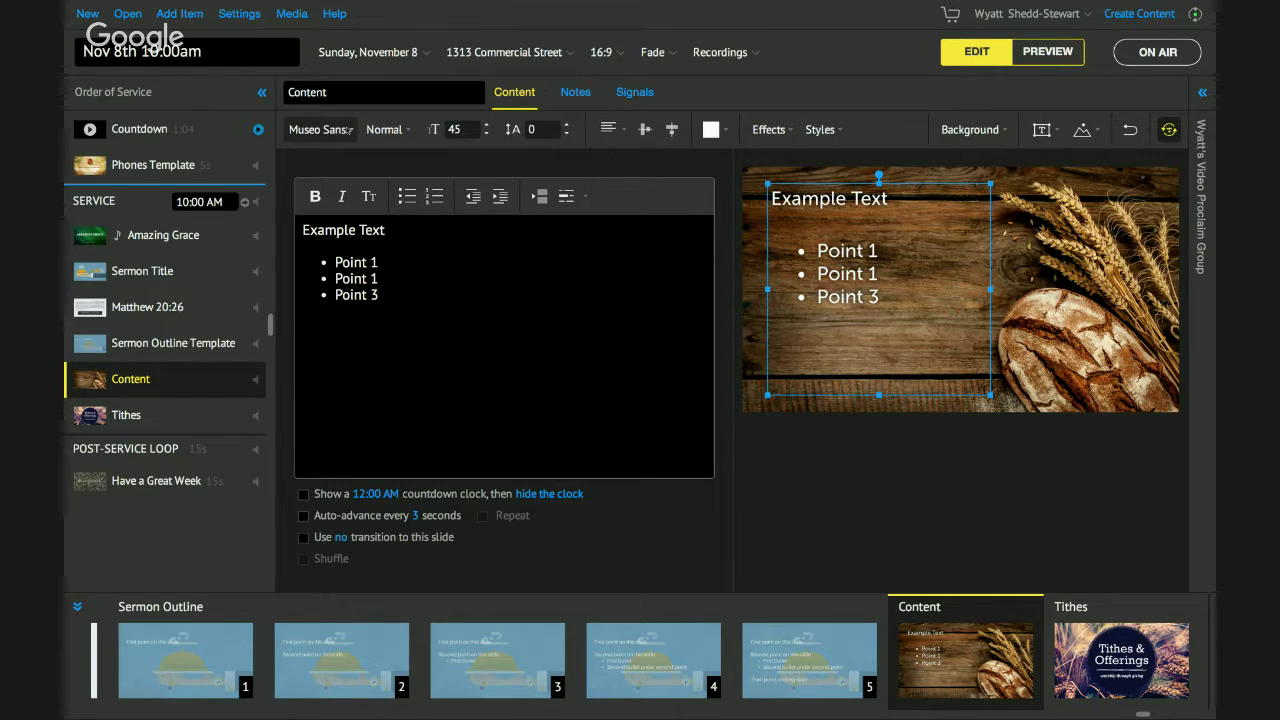
pyautogui.click(349, 130)
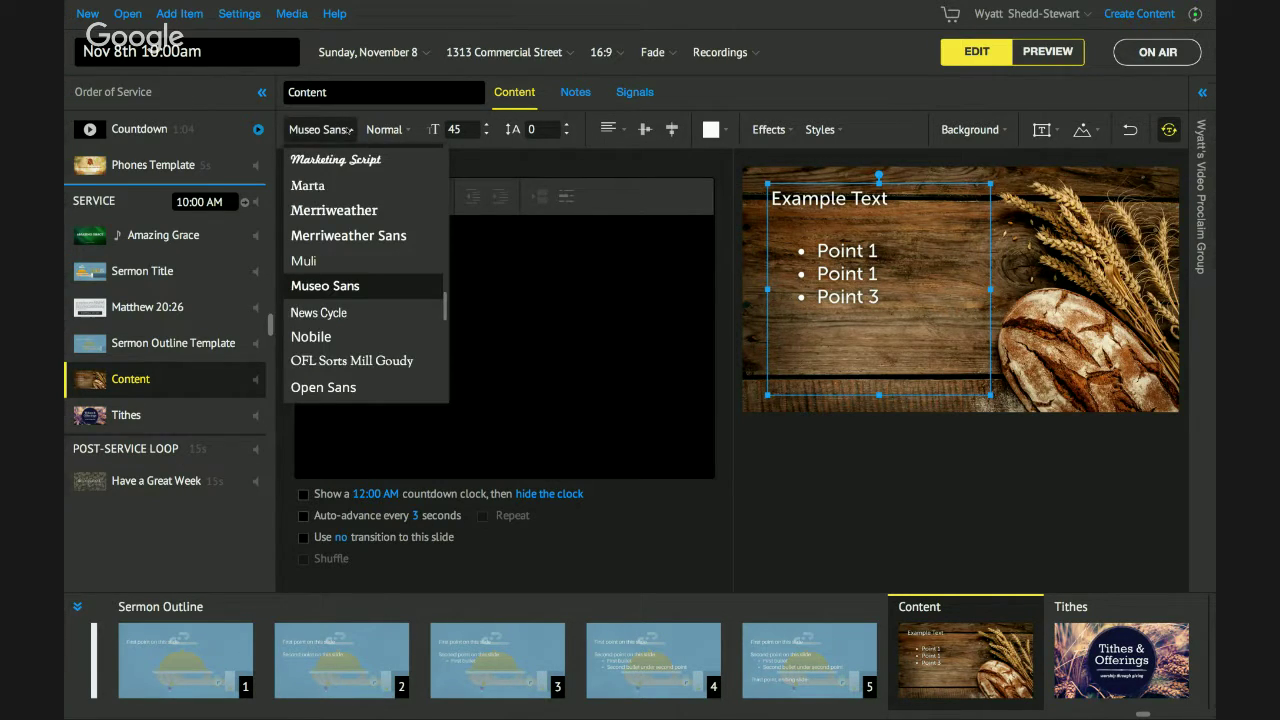
pyautogui.click(567, 275)
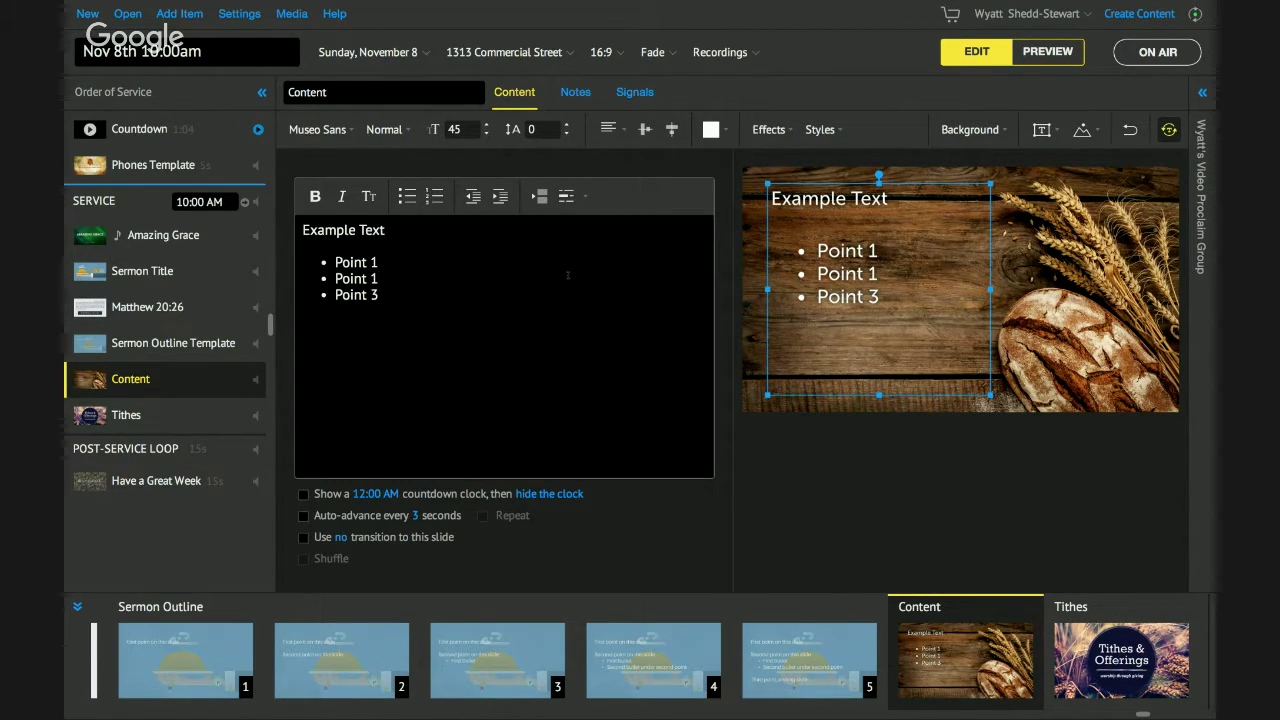
pyautogui.click(348, 130)
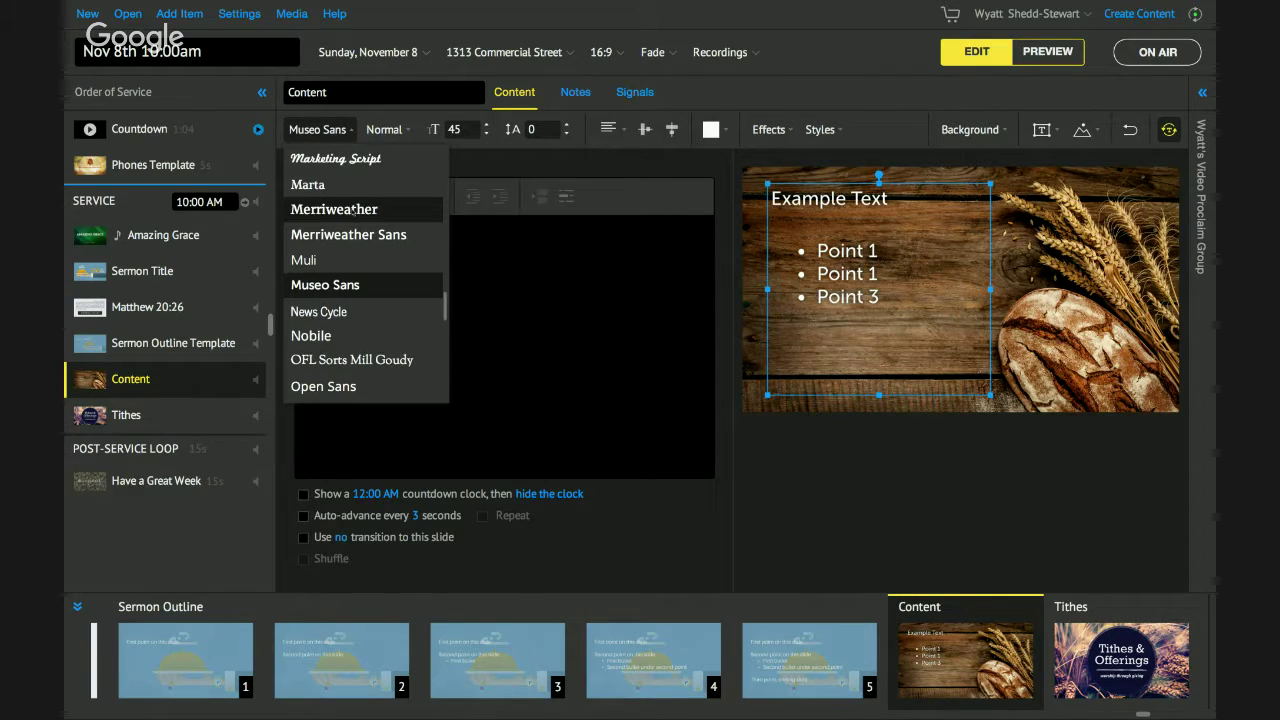
pyautogui.scroll(-10, 353, 210)
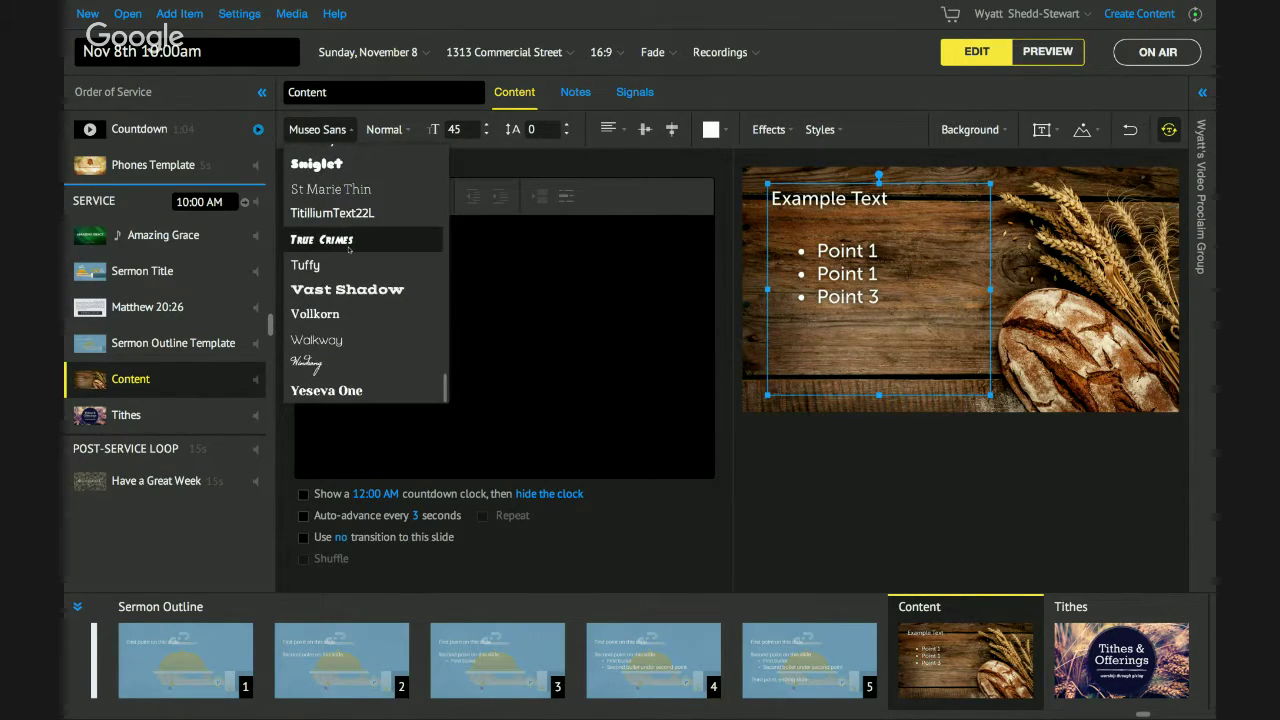
pyautogui.scroll(12, 349, 245)
pyautogui.scroll(5, 349, 250)
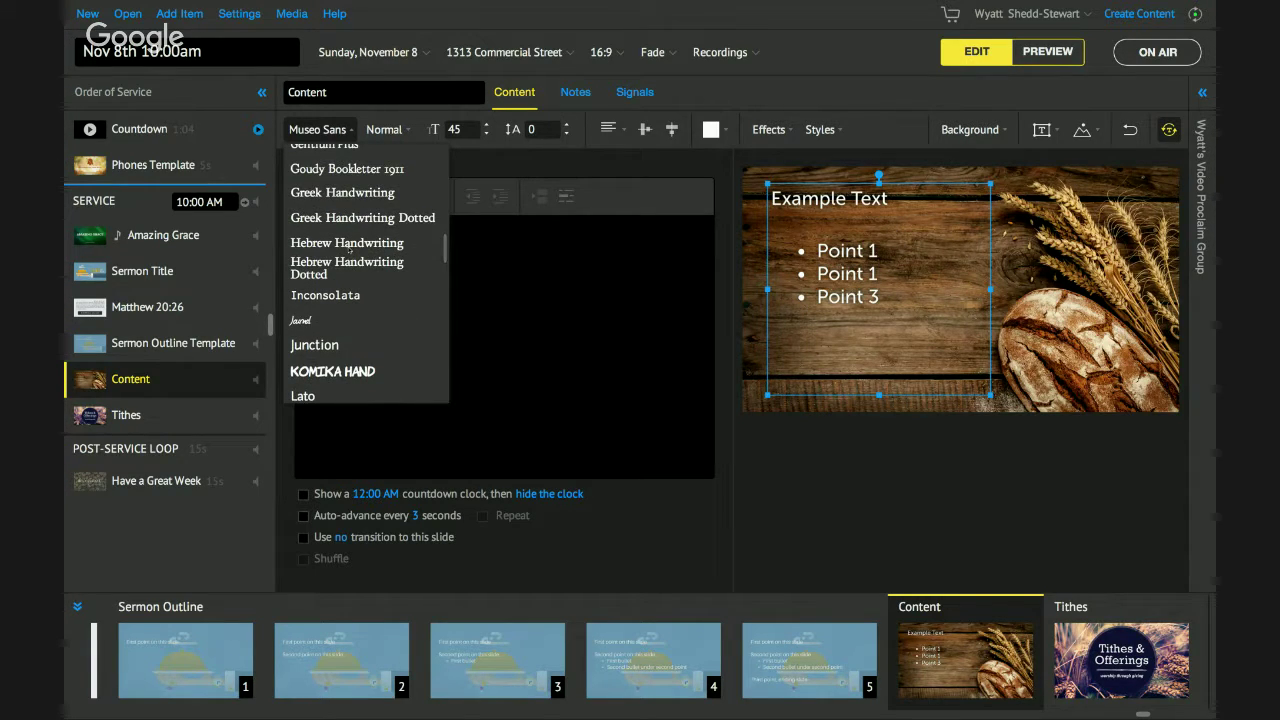
pyautogui.scroll(2, 348, 254)
pyautogui.scroll(-3, 349, 252)
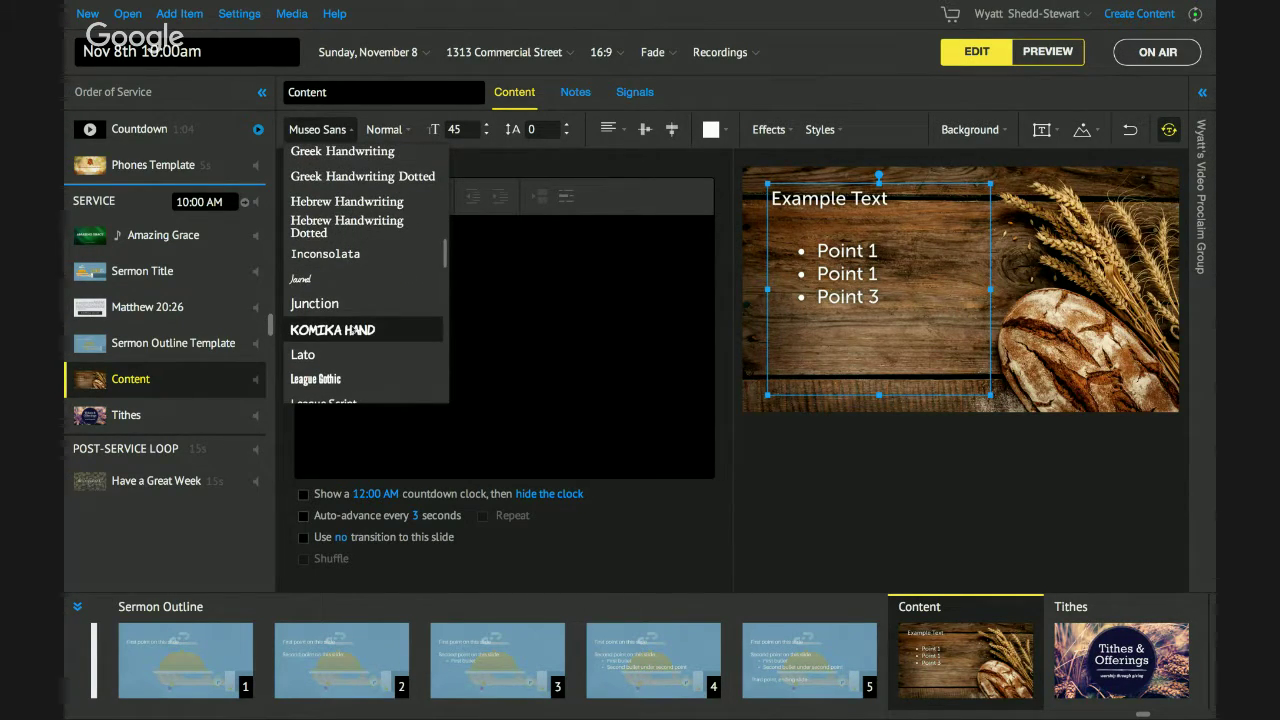
pyautogui.click(357, 330)
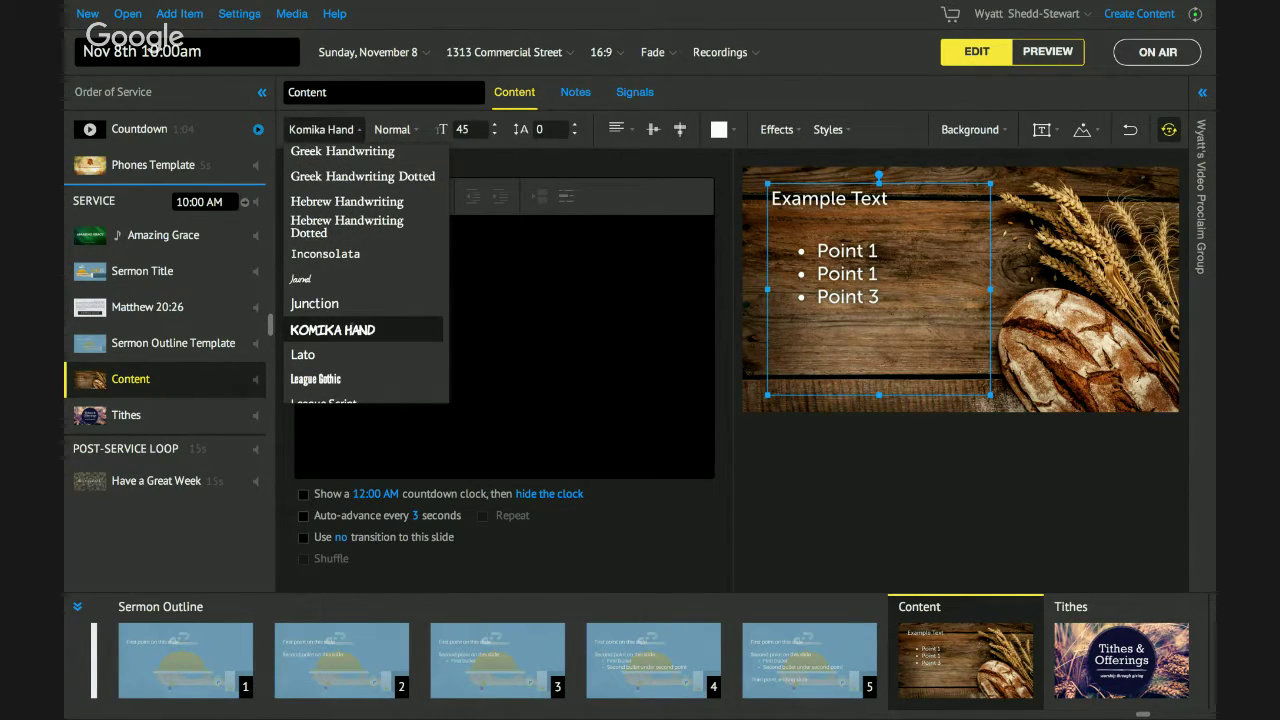
pyautogui.click(580, 304)
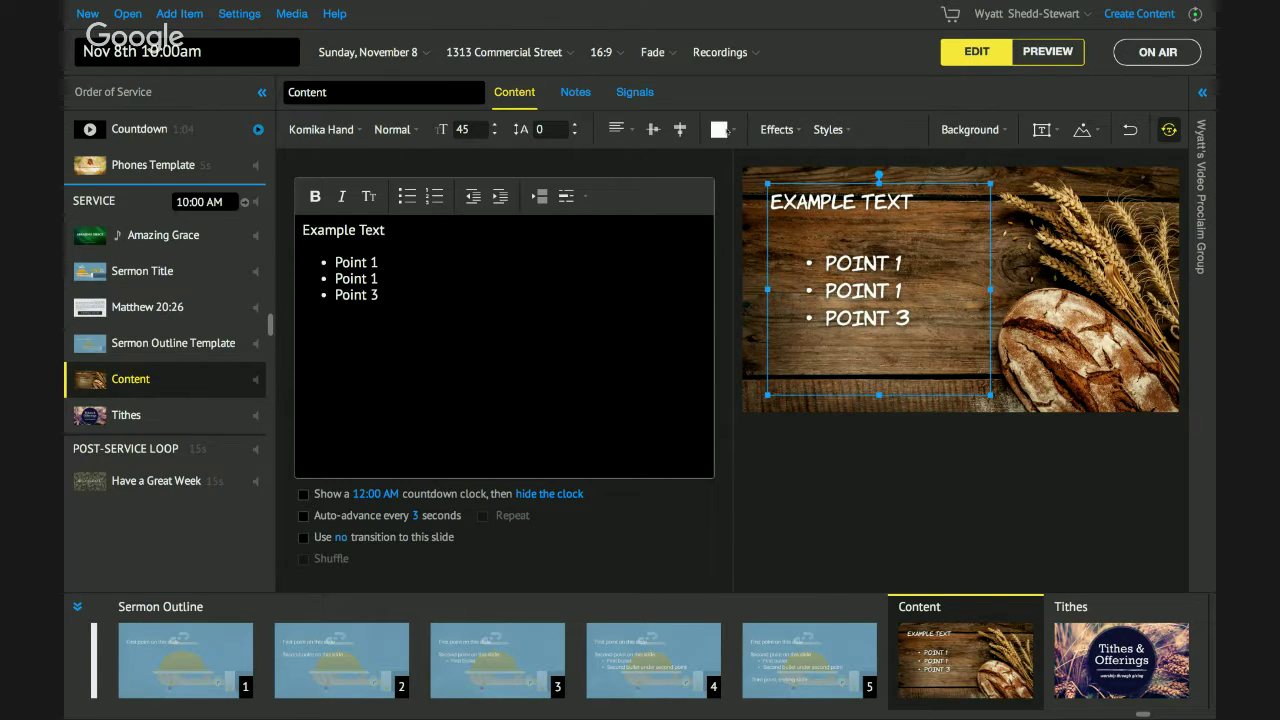
# - Try the Outer Stroke effect on the main content text and replace it with Inner Stroke, keeping Outer Glow on
pyautogui.click(842, 136)
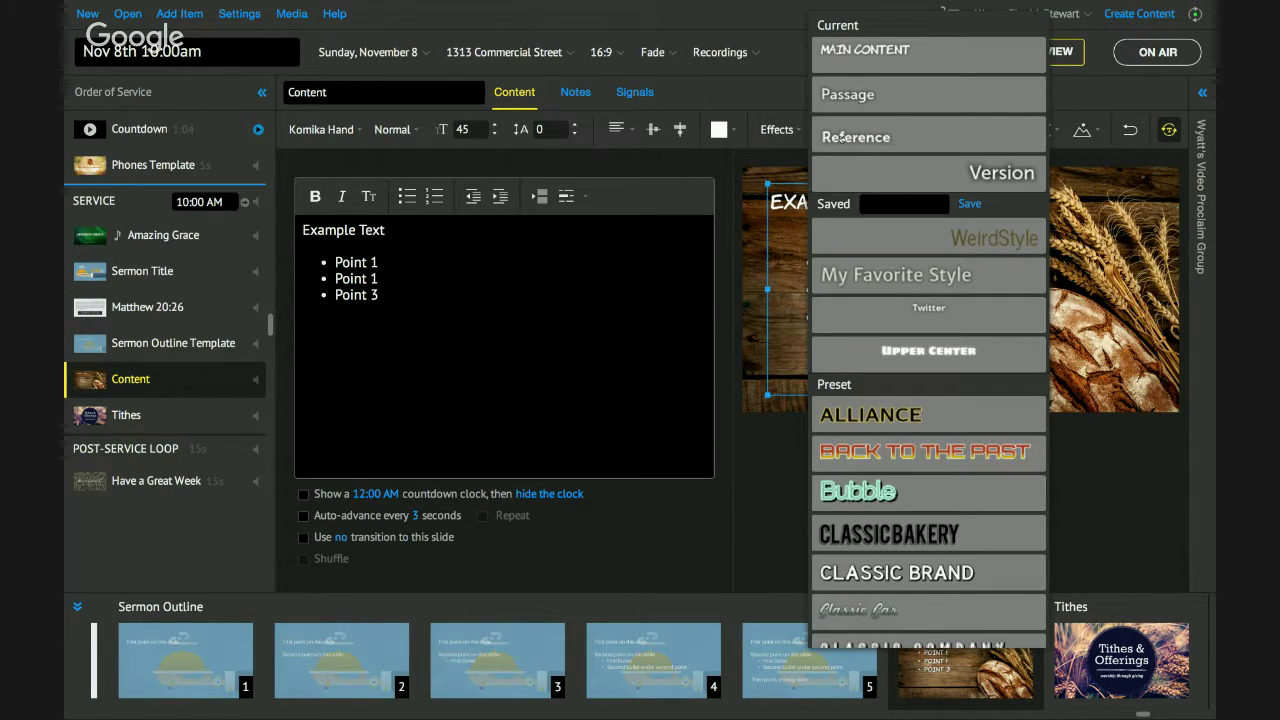
pyautogui.click(778, 130)
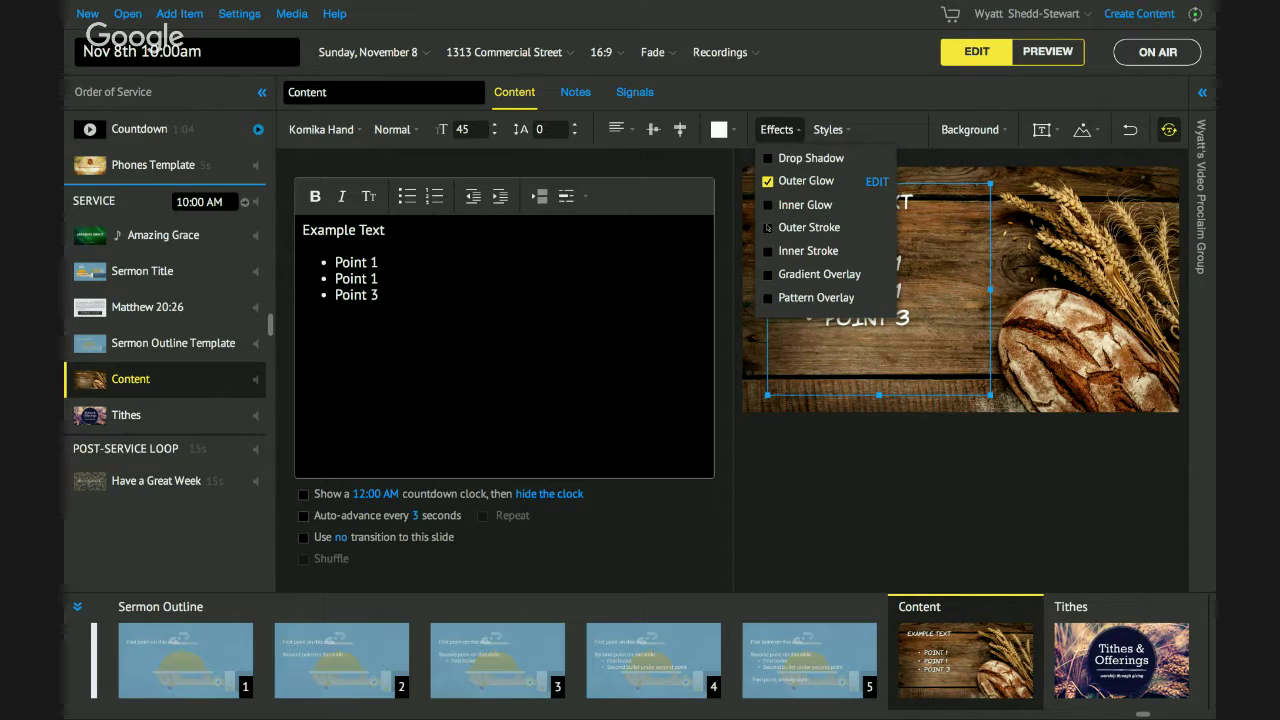
pyautogui.click(720, 241)
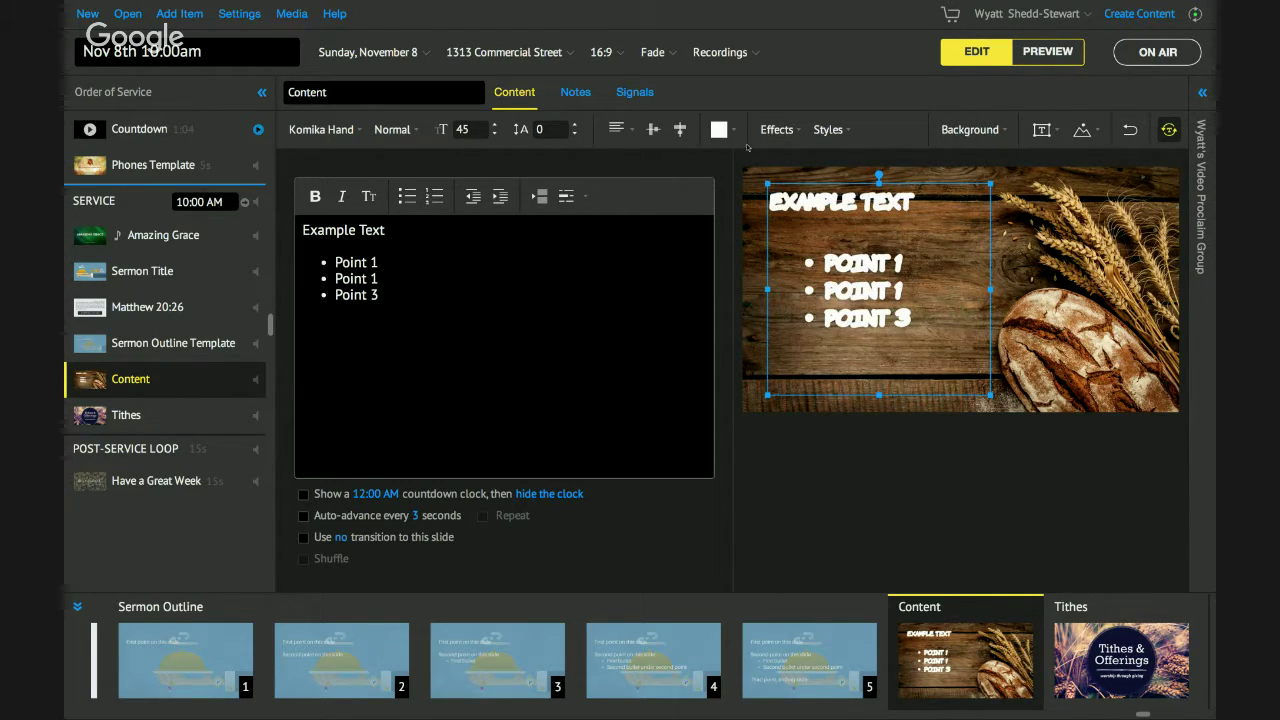
pyautogui.click(778, 129)
pyautogui.click(767, 228)
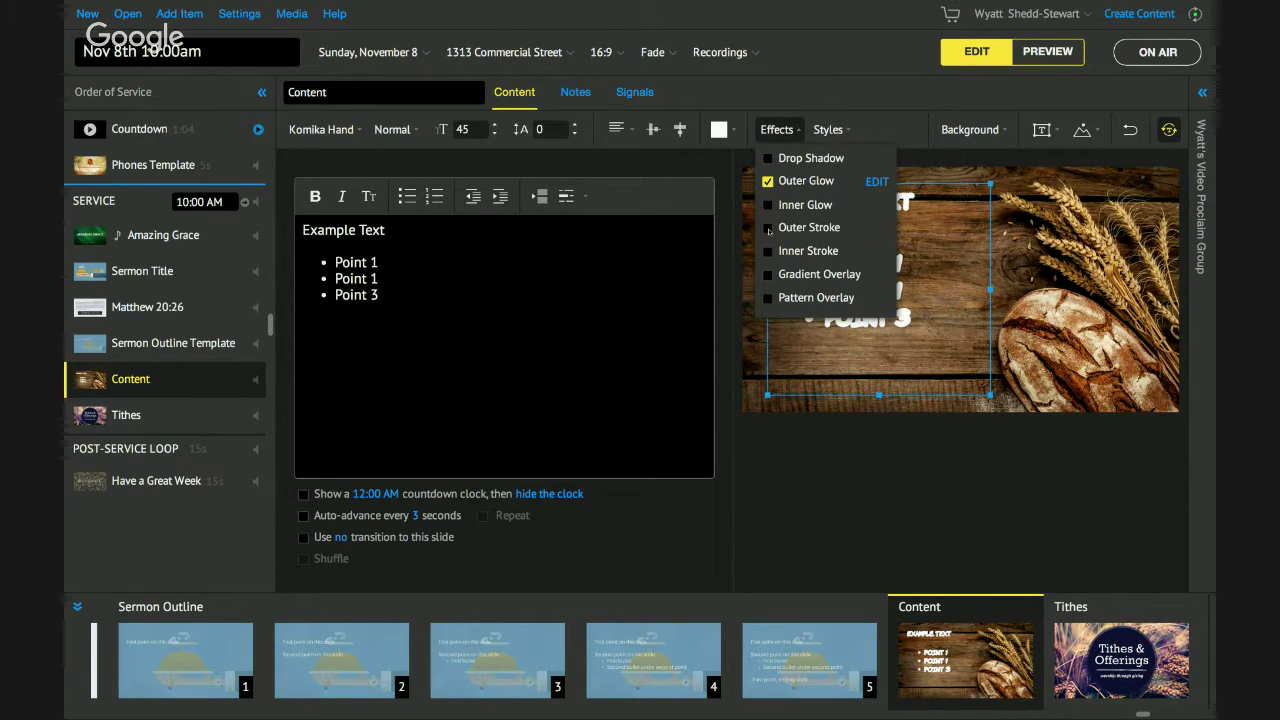
pyautogui.click(767, 251)
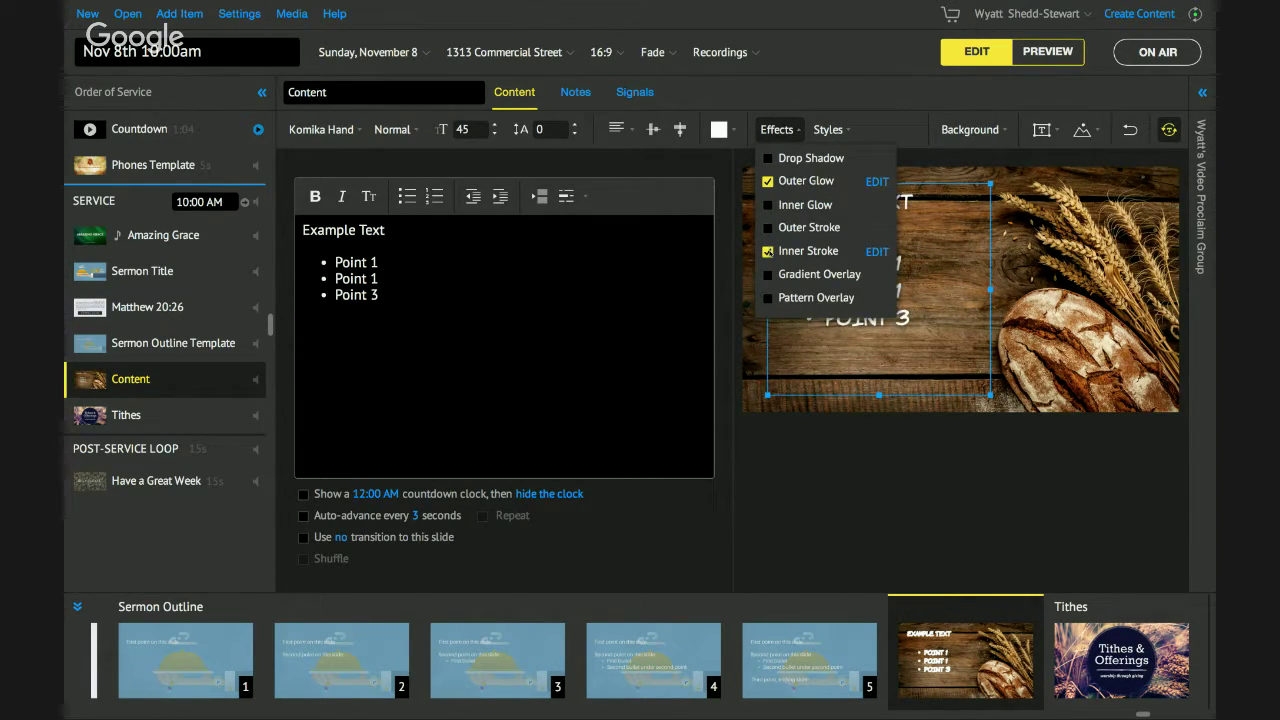
pyautogui.click(656, 271)
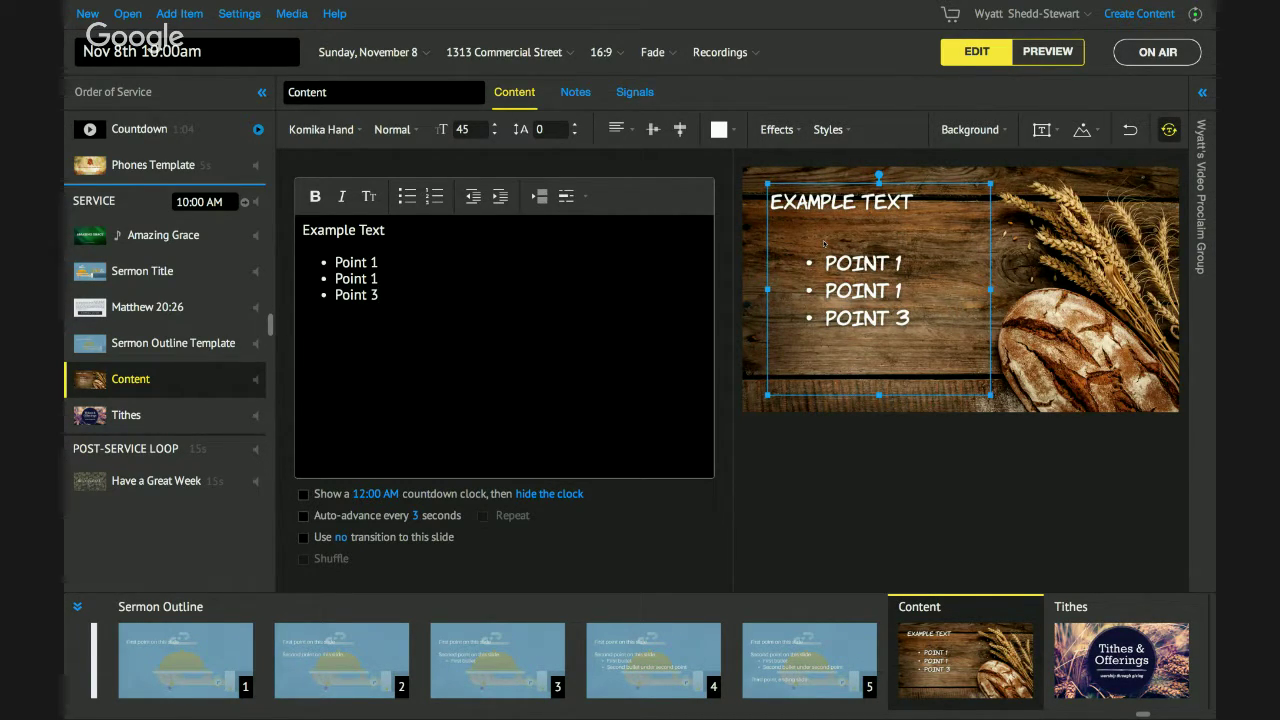
pyautogui.click(404, 130)
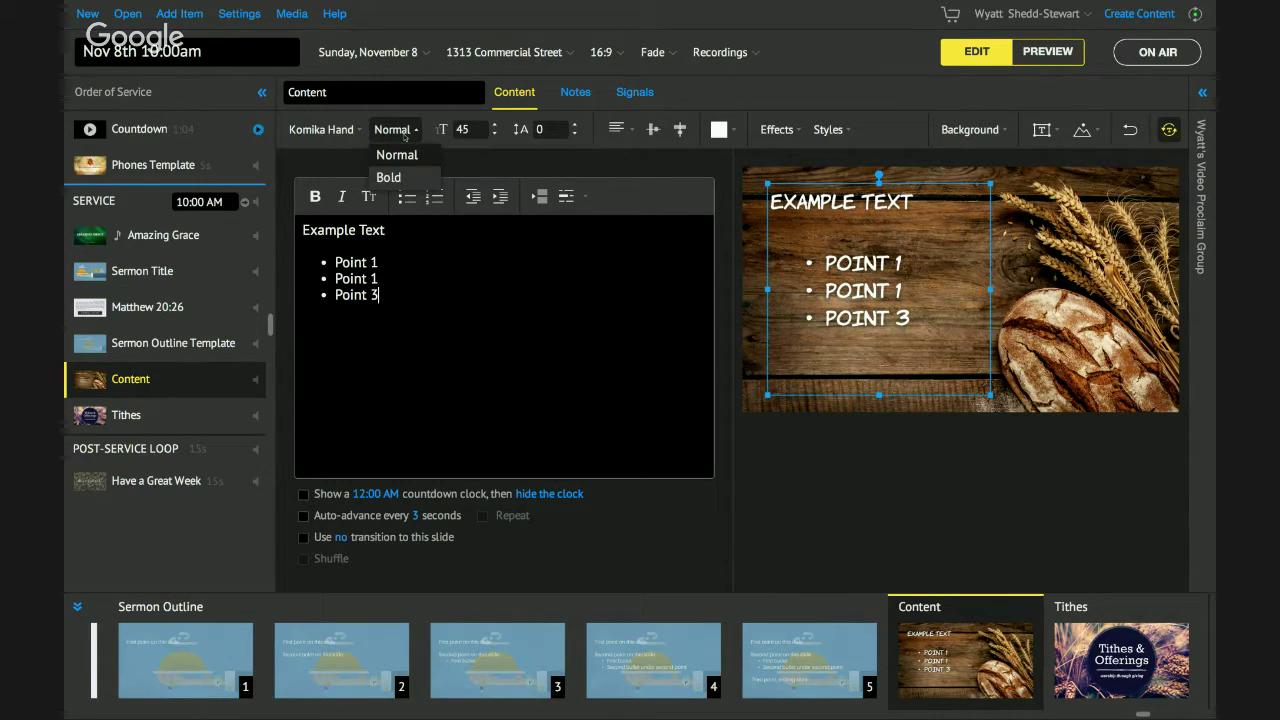
pyautogui.click(390, 177)
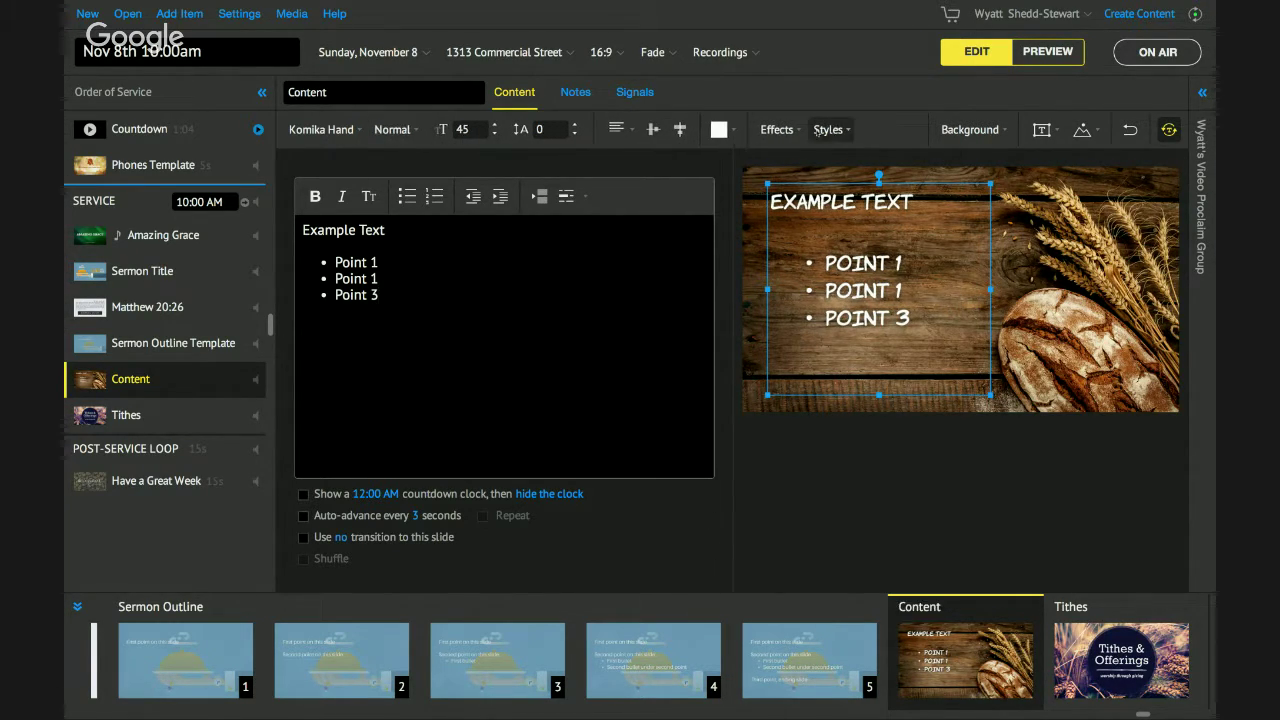
# - Save the main content's text formatting as a reusable style named "Thanksgiving Style"
pyautogui.click(822, 130)
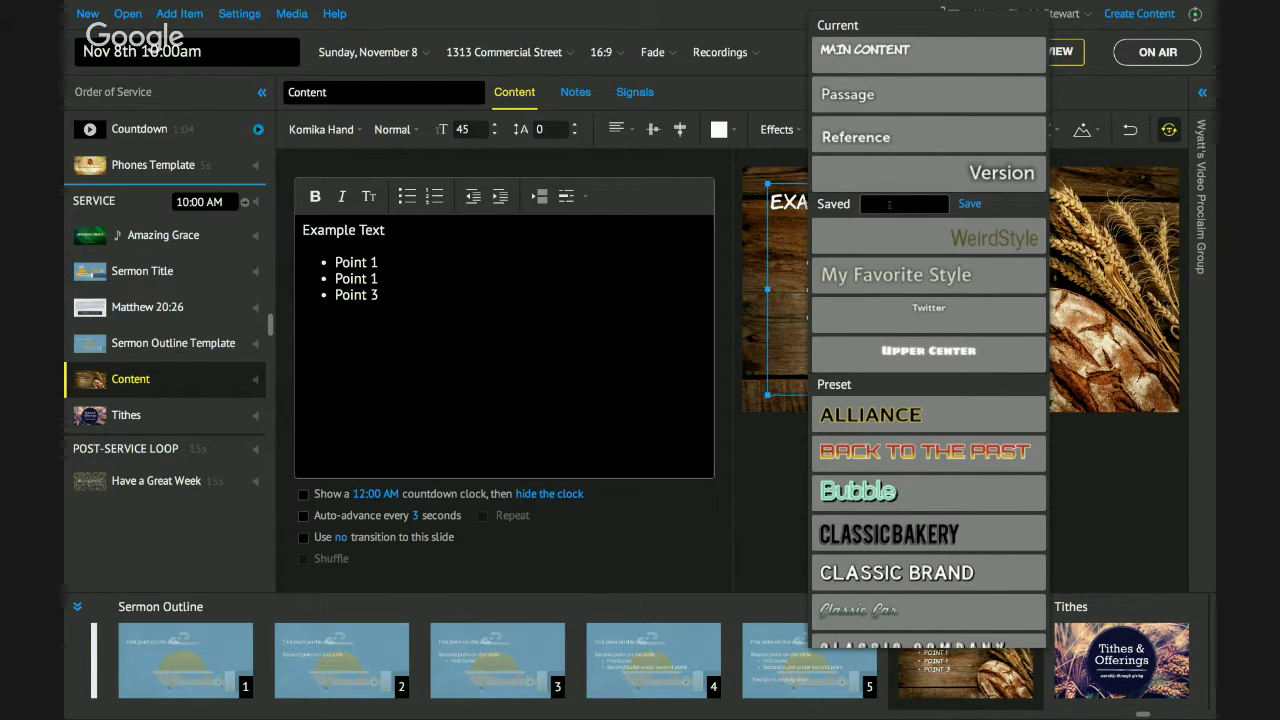
pyautogui.write('T')
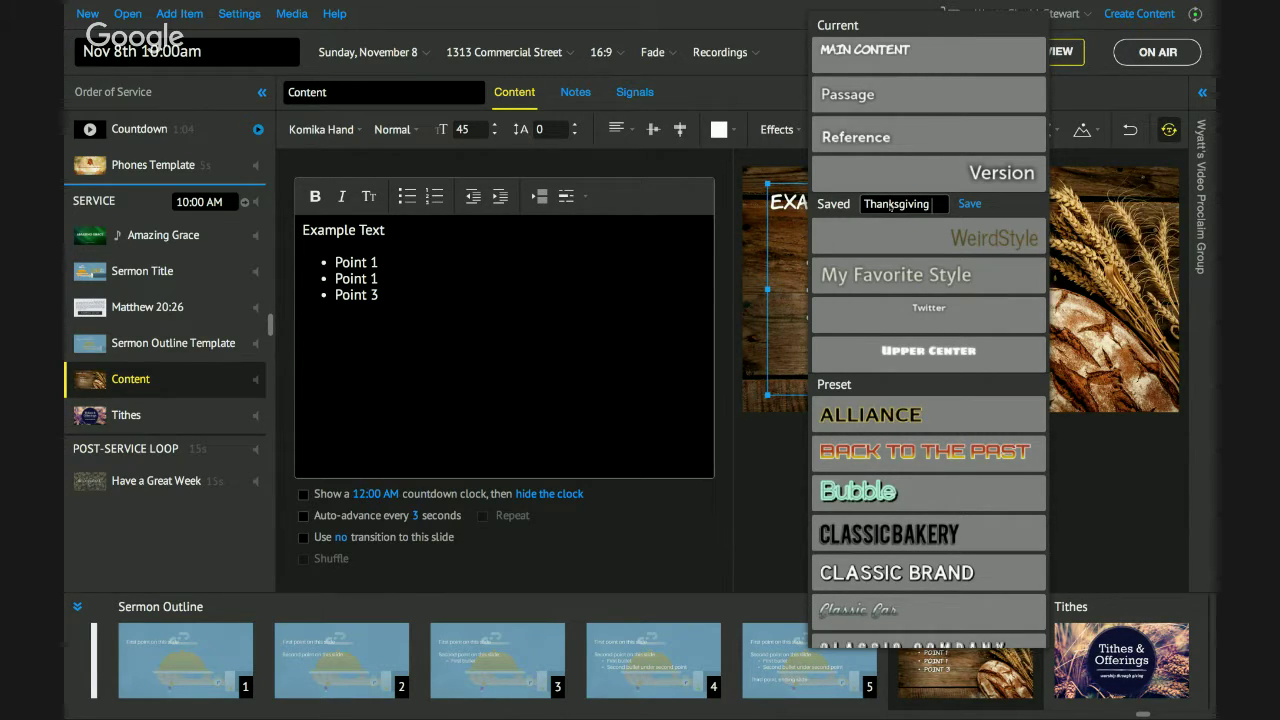
pyautogui.write('hanksgiving')
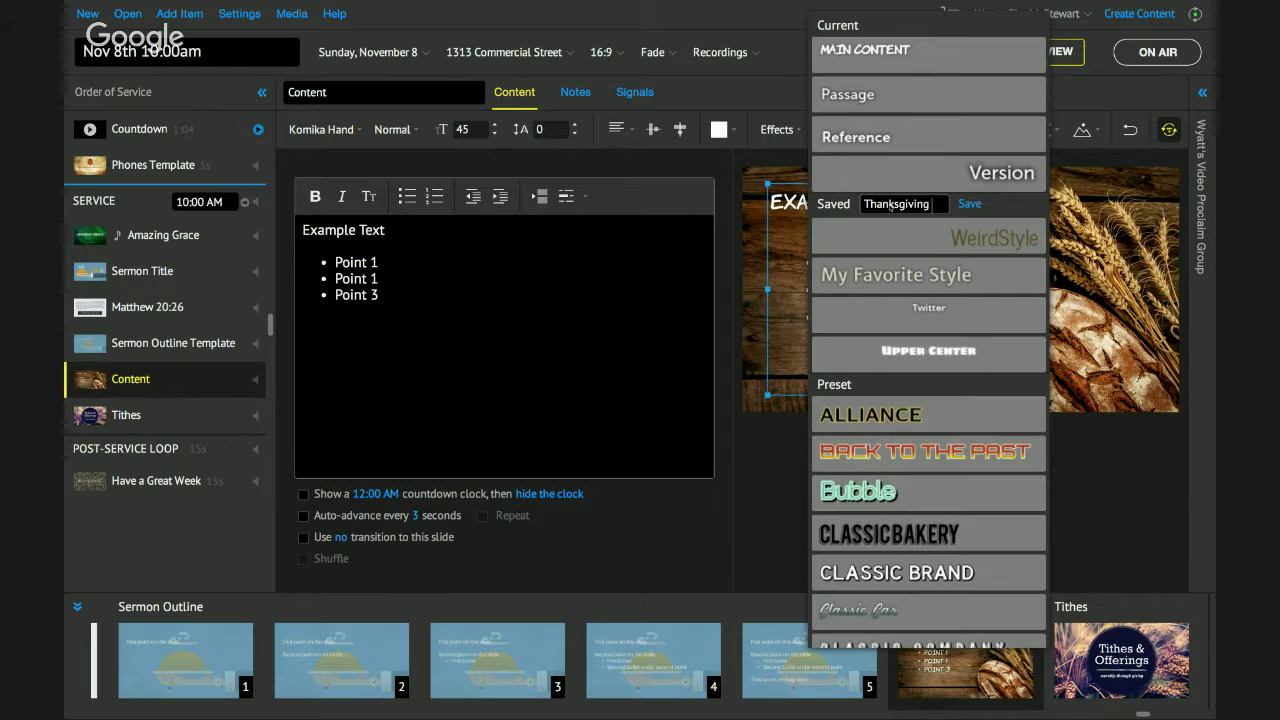
pyautogui.write(' Style')
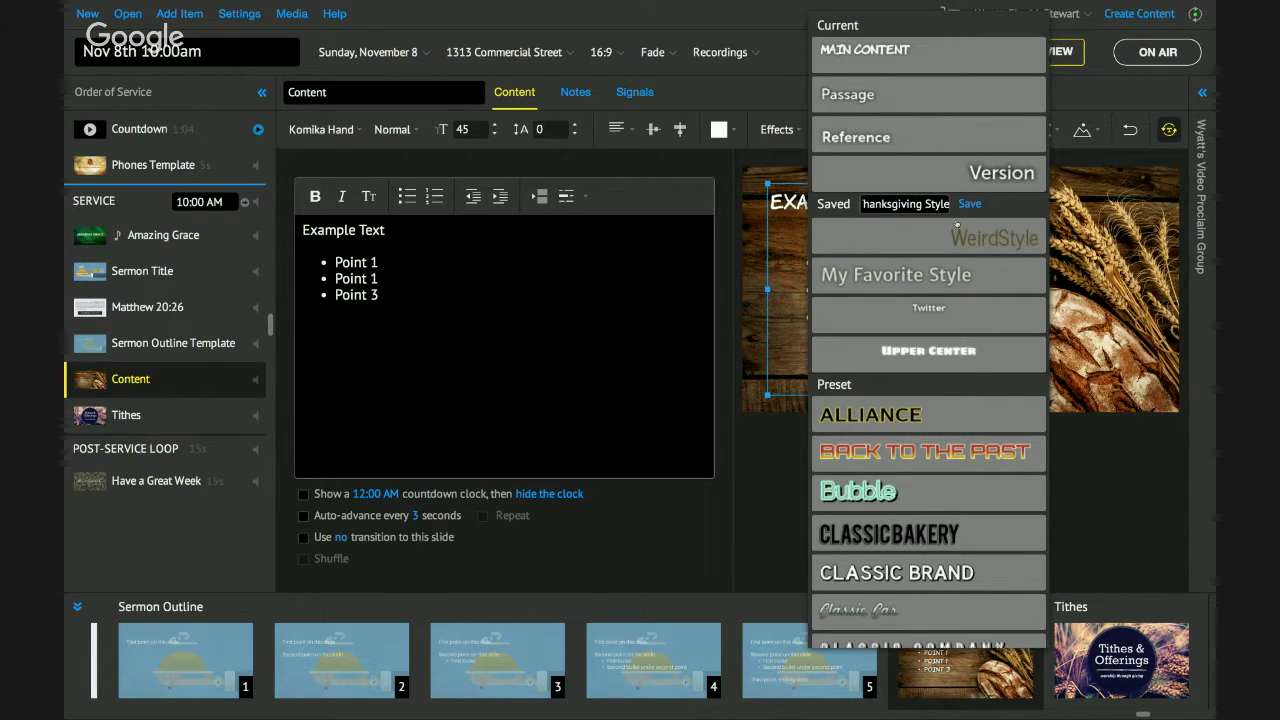
pyautogui.click(970, 204)
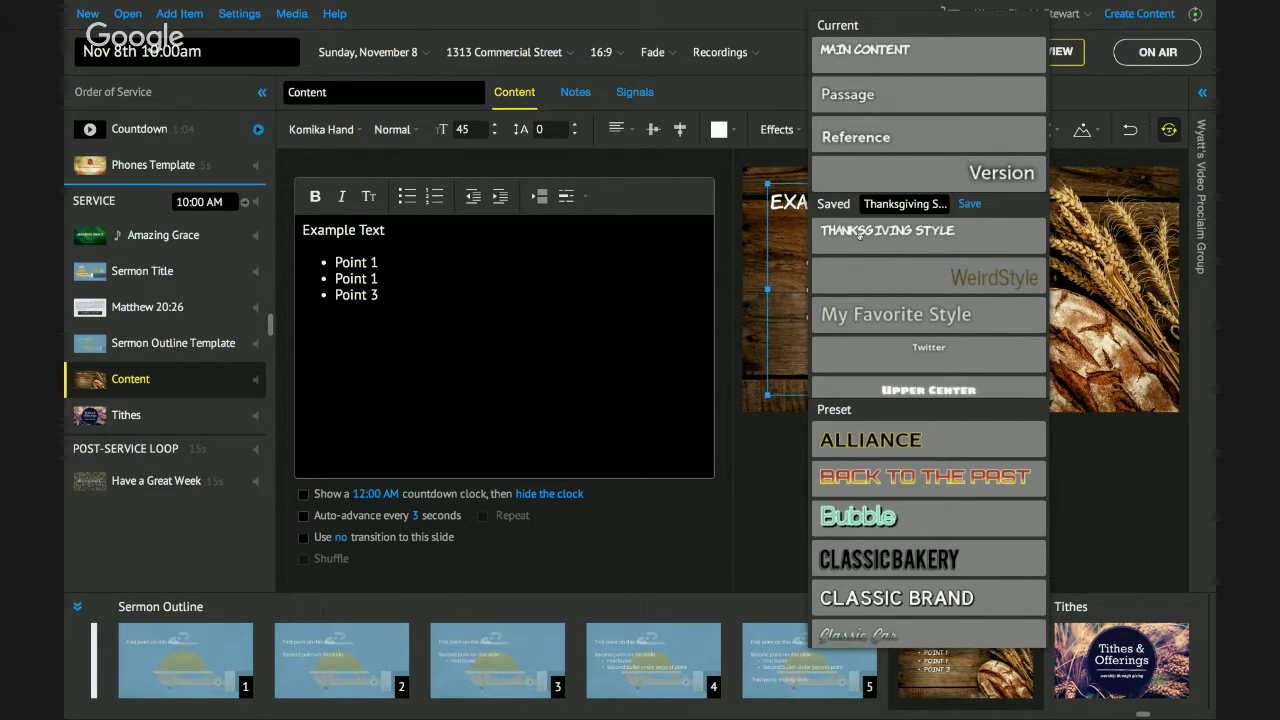
pyautogui.click(668, 246)
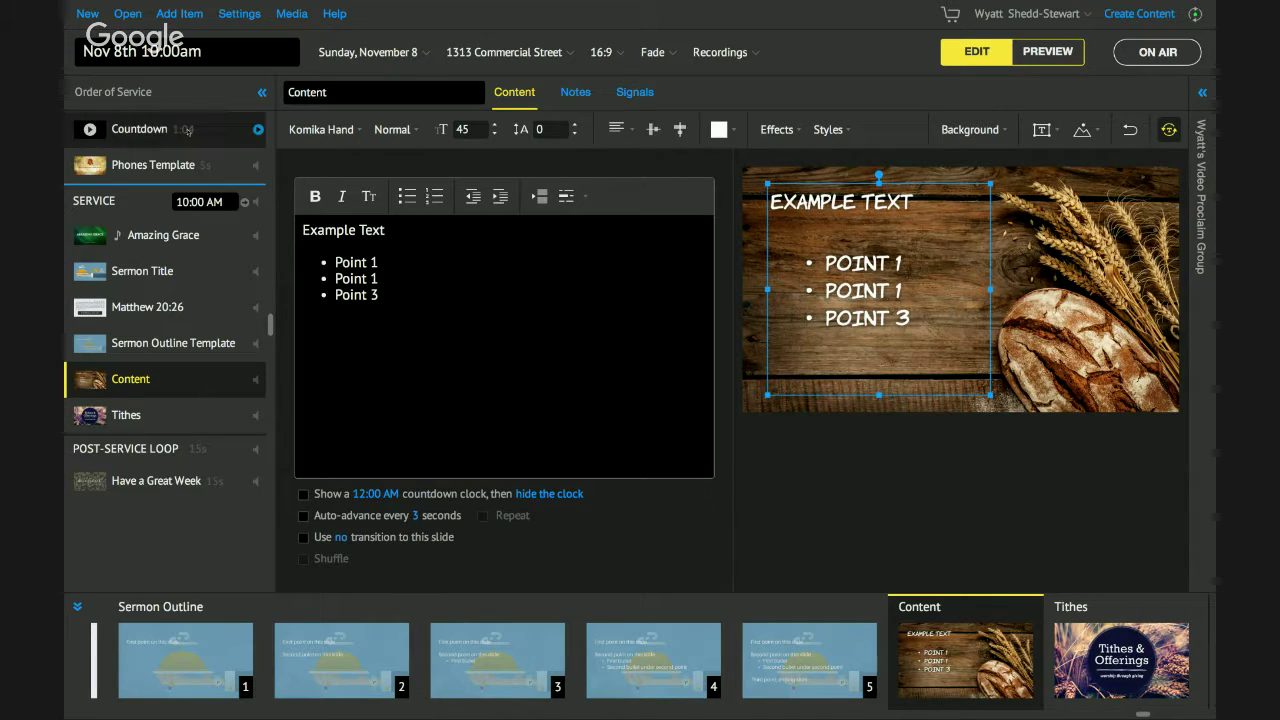
# - Rename the Content item as "Thanksgiving Content Template"
pyautogui.click(330, 93)
pyautogui.doubleClick(332, 93)
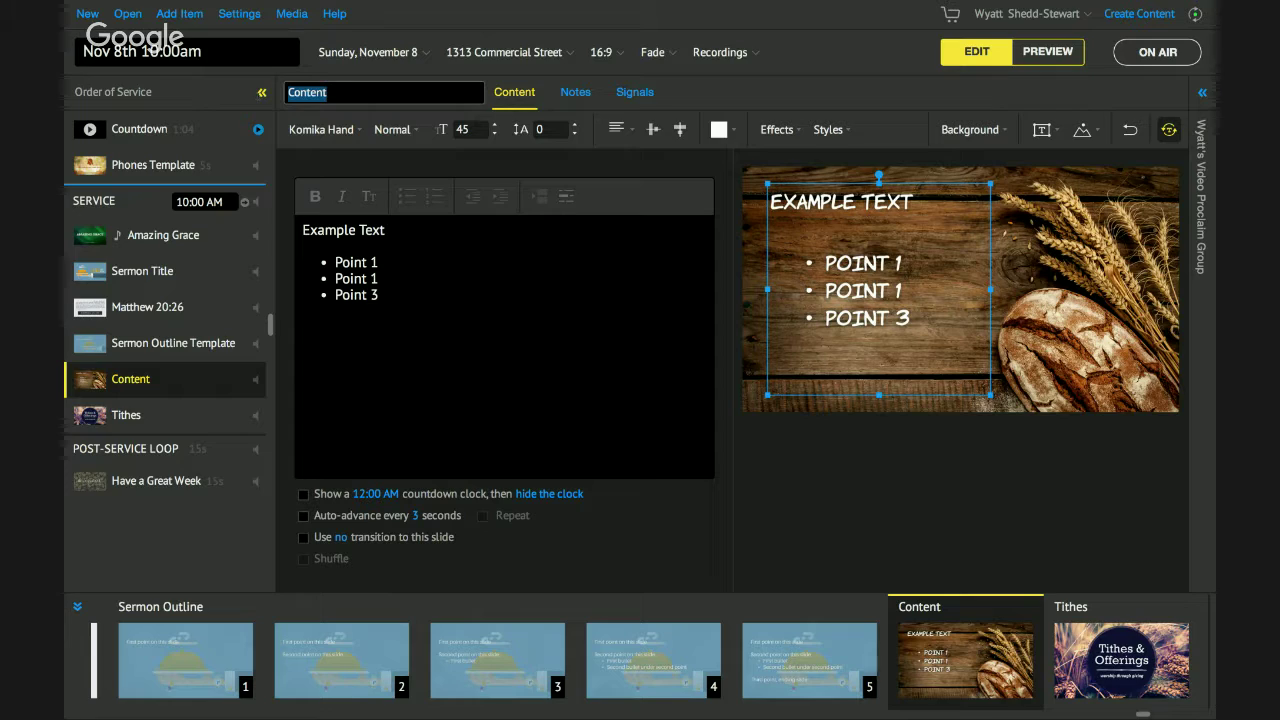
pyautogui.write('Thanksgiving Con')
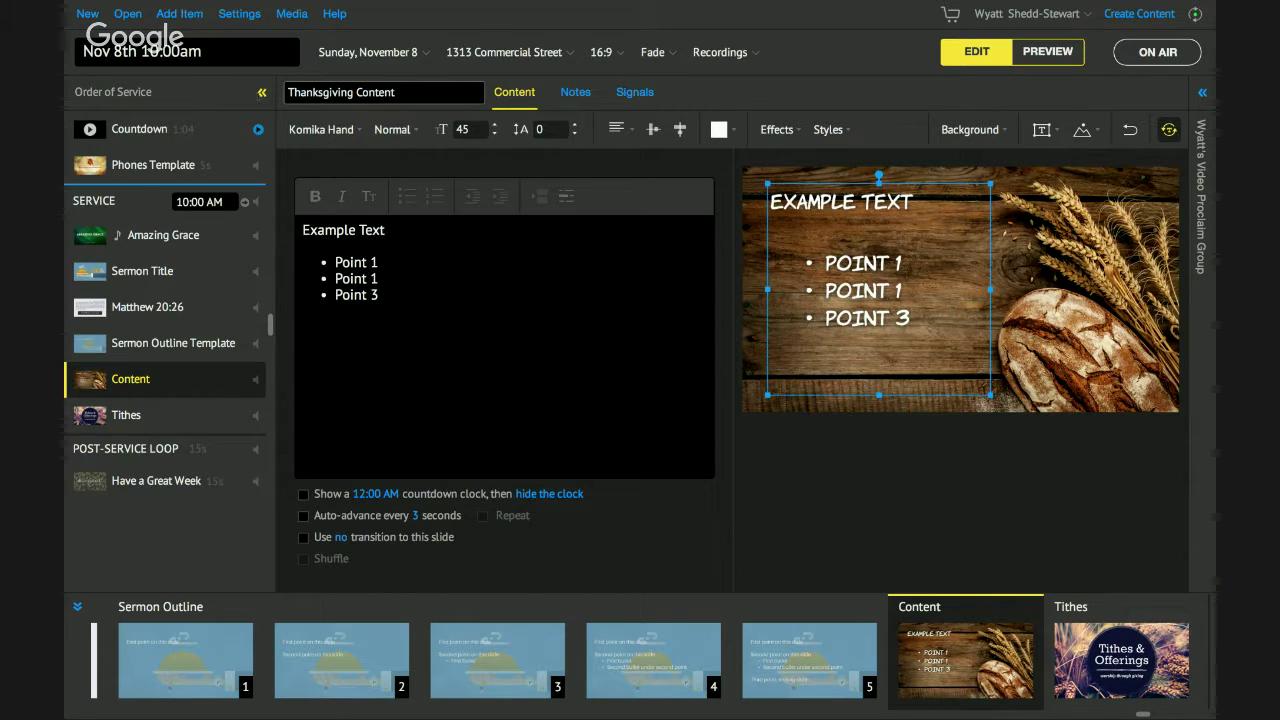
pyautogui.write('tent Template')
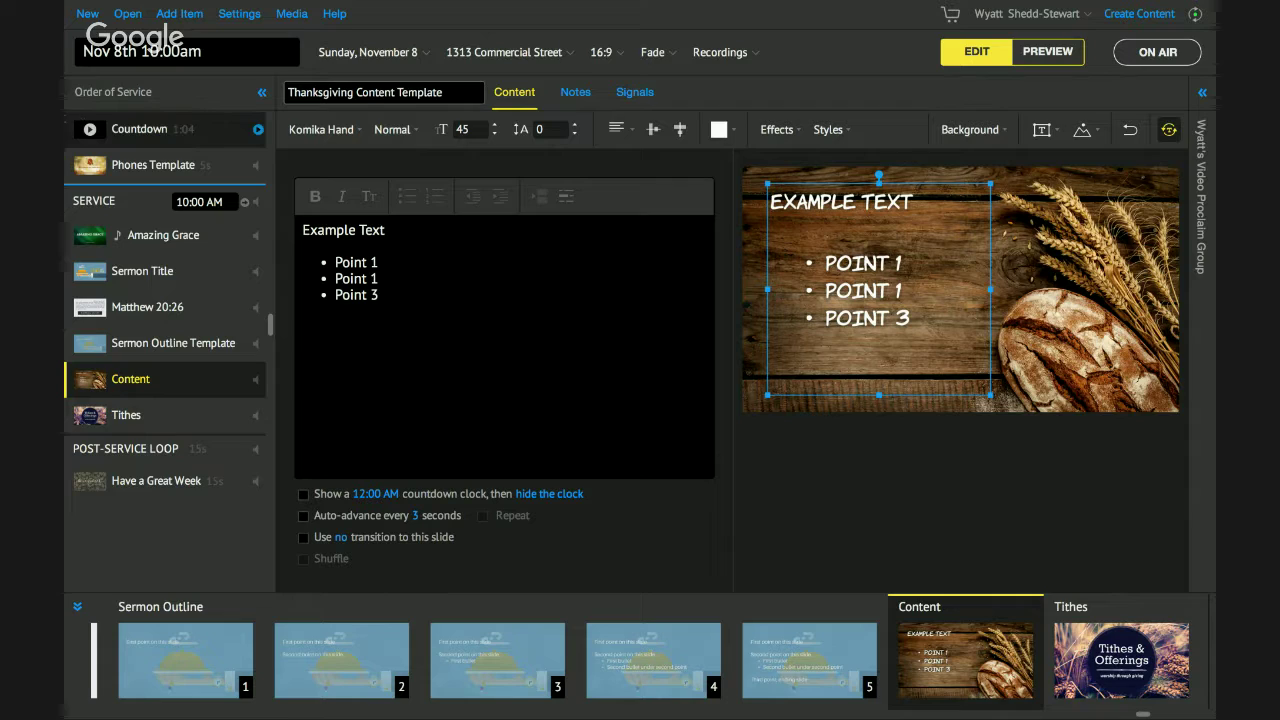
# - Search the reusable items for "template" and look through the matching items without adding one
pyautogui.click(205, 14)
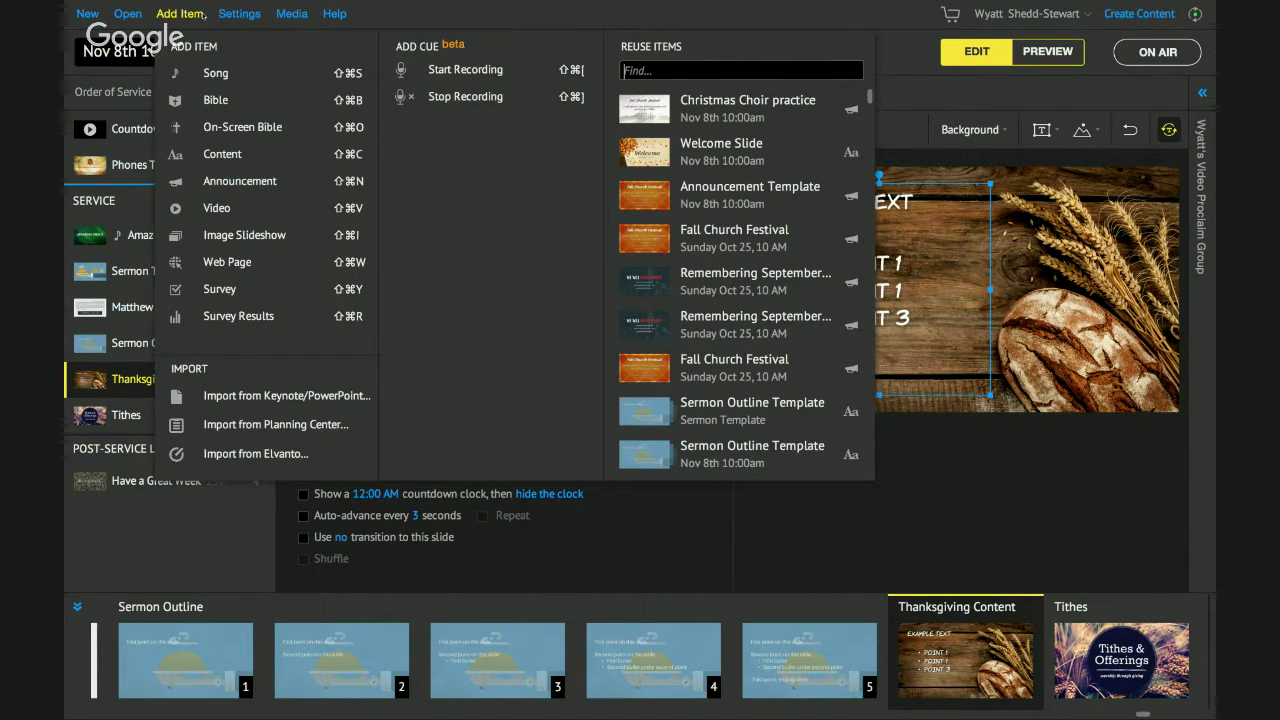
pyautogui.click(724, 71)
pyautogui.write('template')
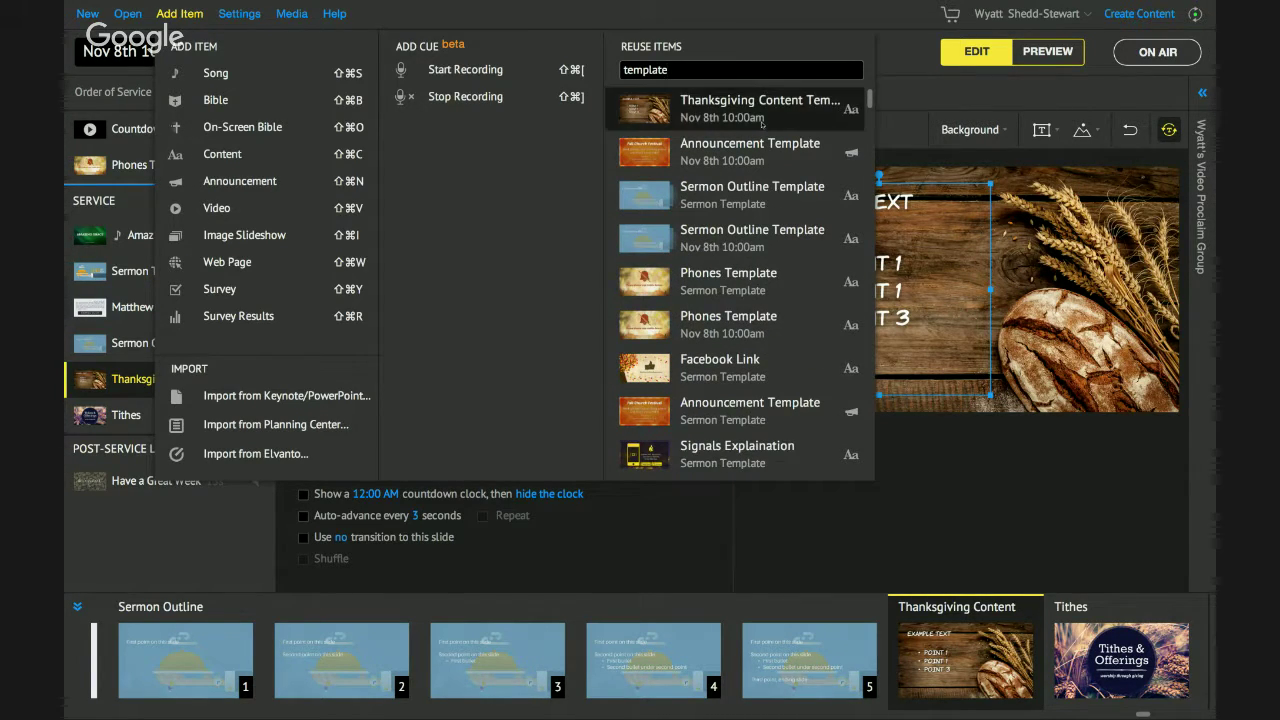
pyautogui.scroll(-3, 738, 288)
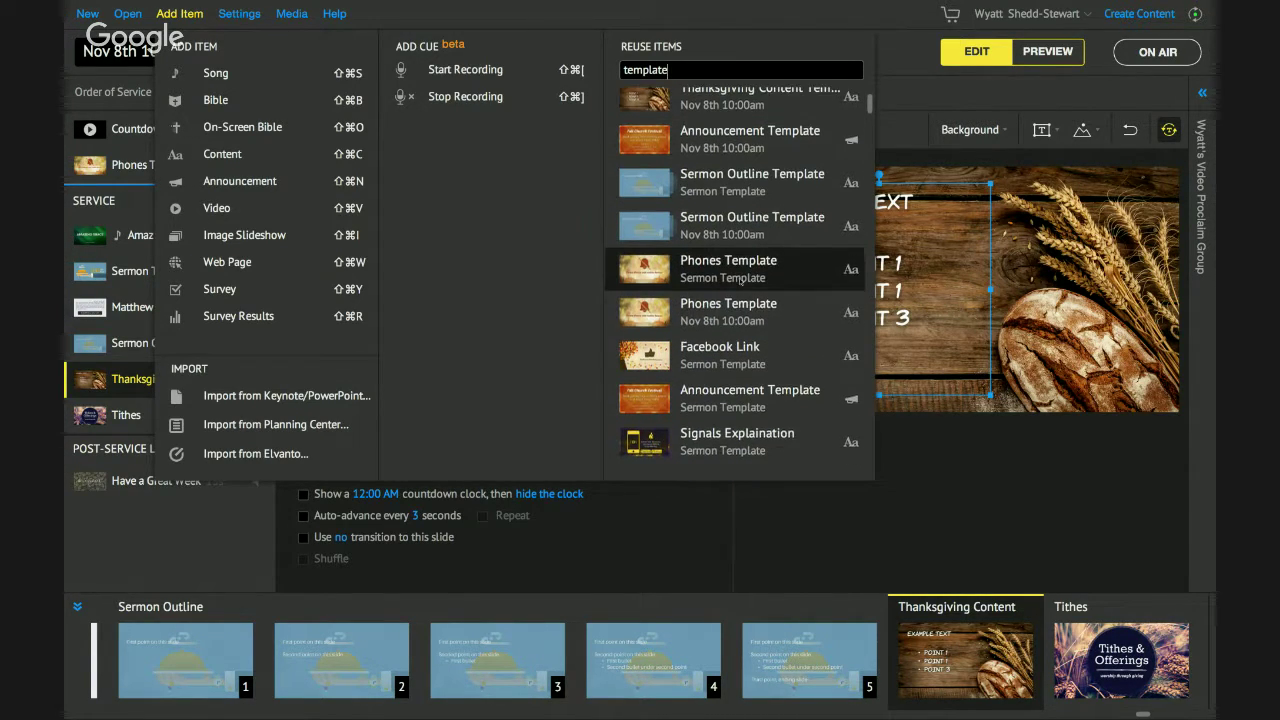
pyautogui.scroll(3, 738, 288)
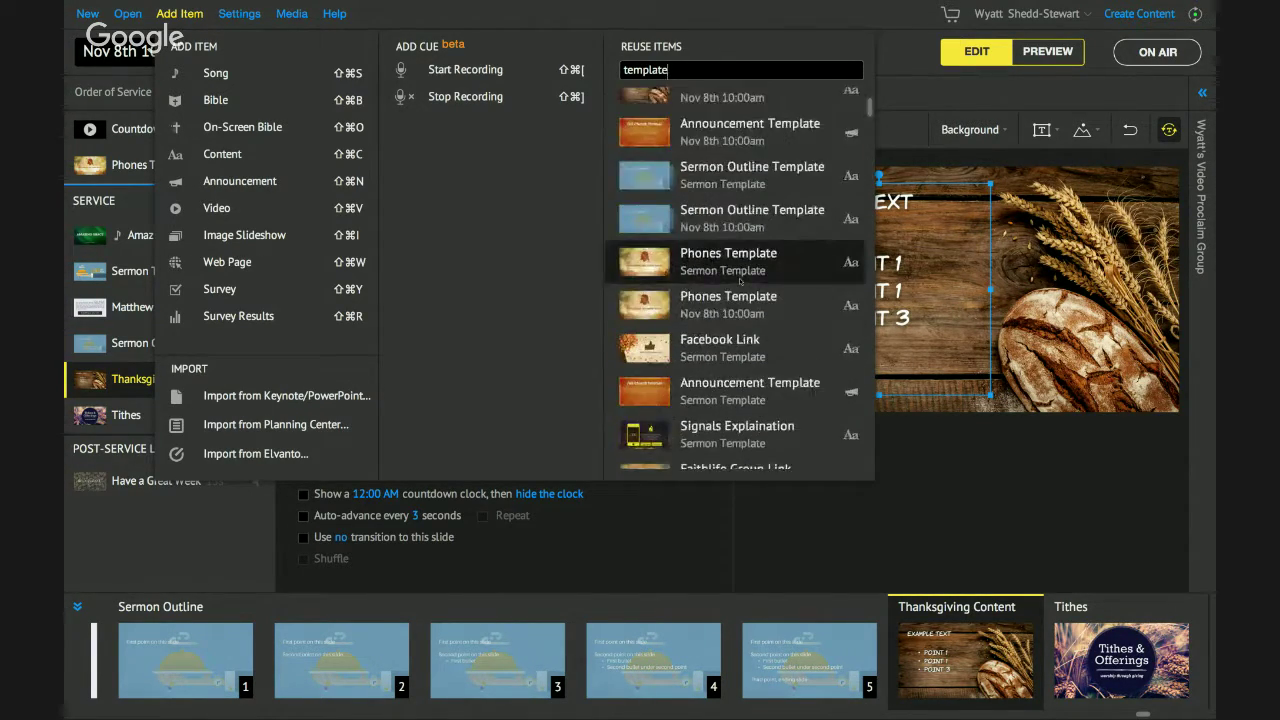
pyautogui.scroll(2, 720, 112)
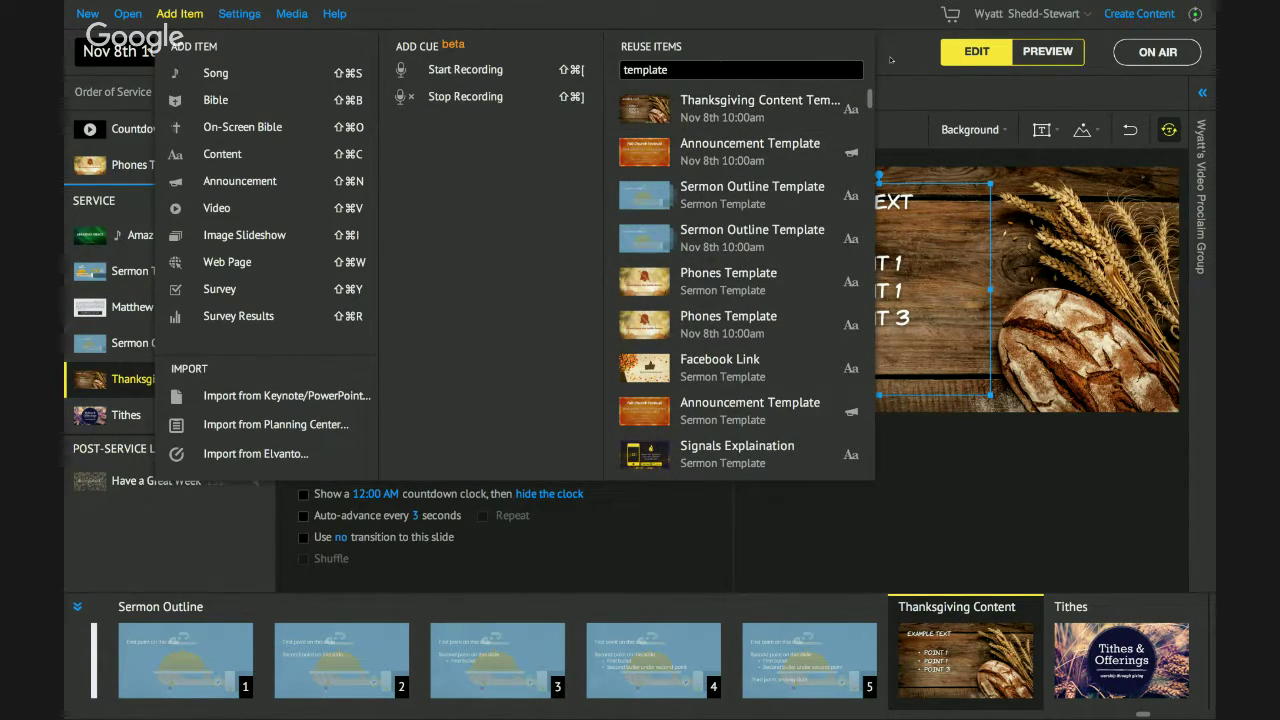
pyautogui.click(890, 60)
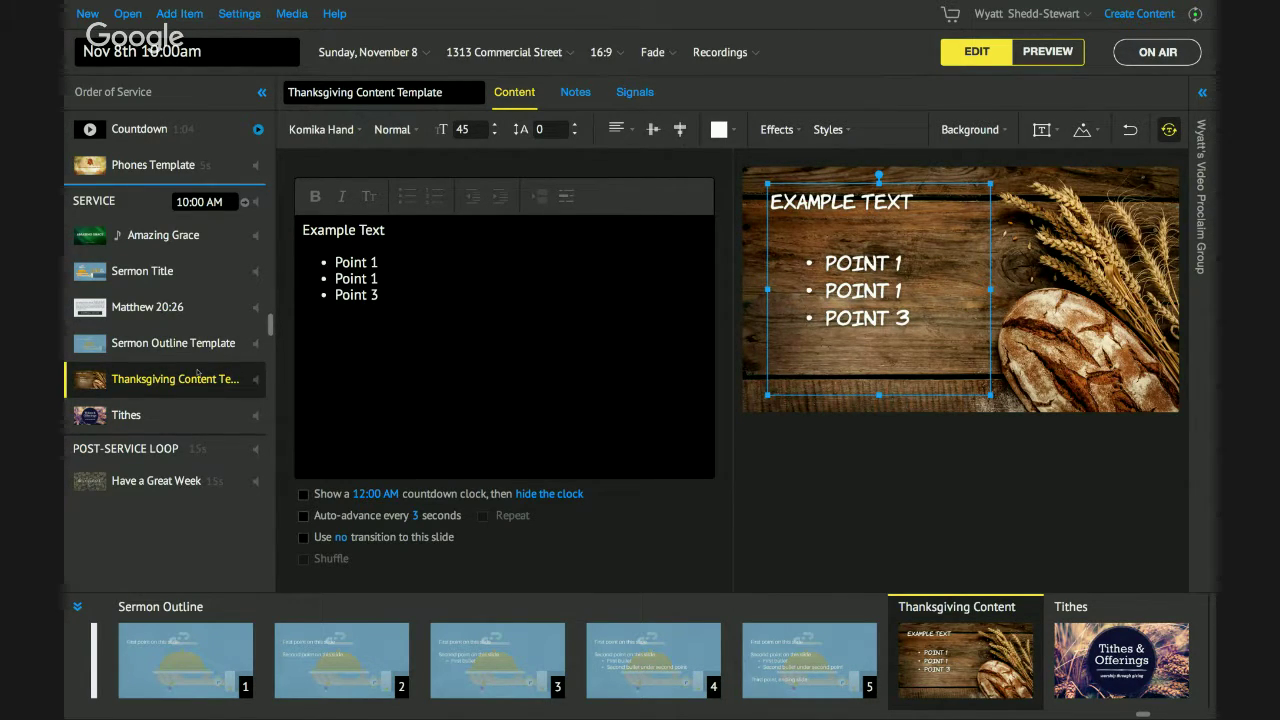
# - Apply the saved Thanksgiving Style to the text of the Sermon Outline Template
pyautogui.click(161, 351)
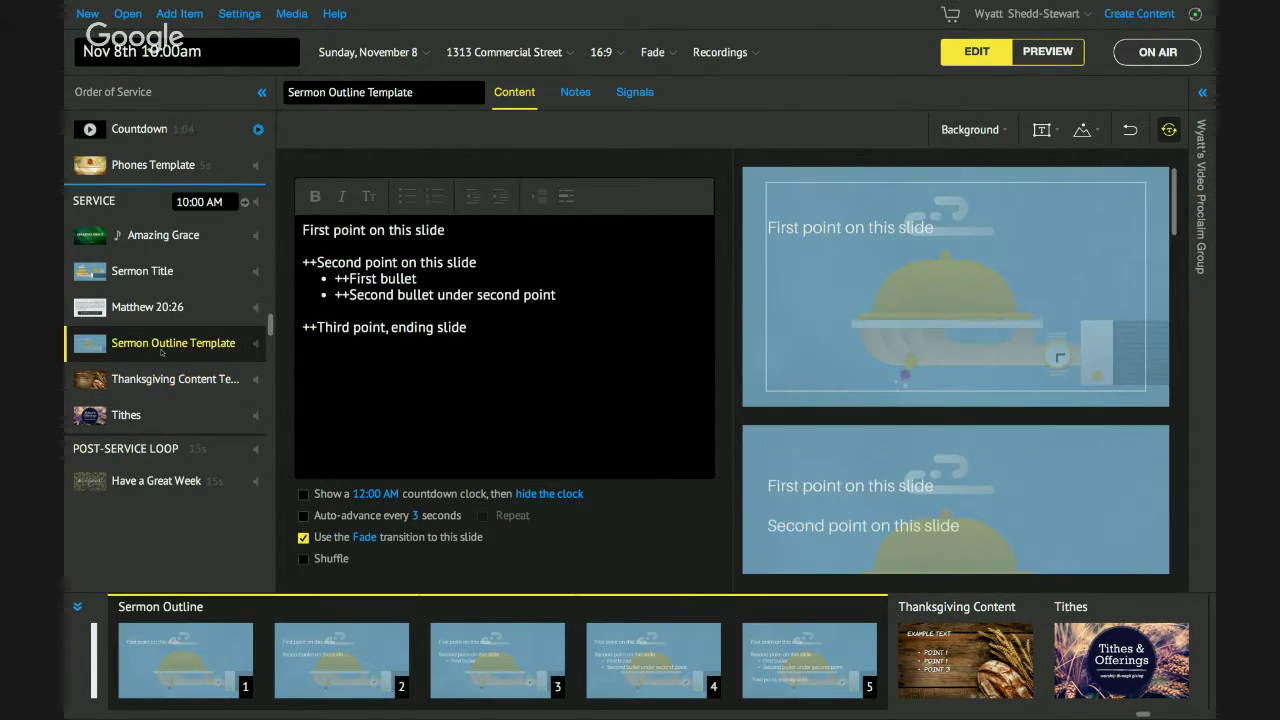
pyautogui.click(440, 327)
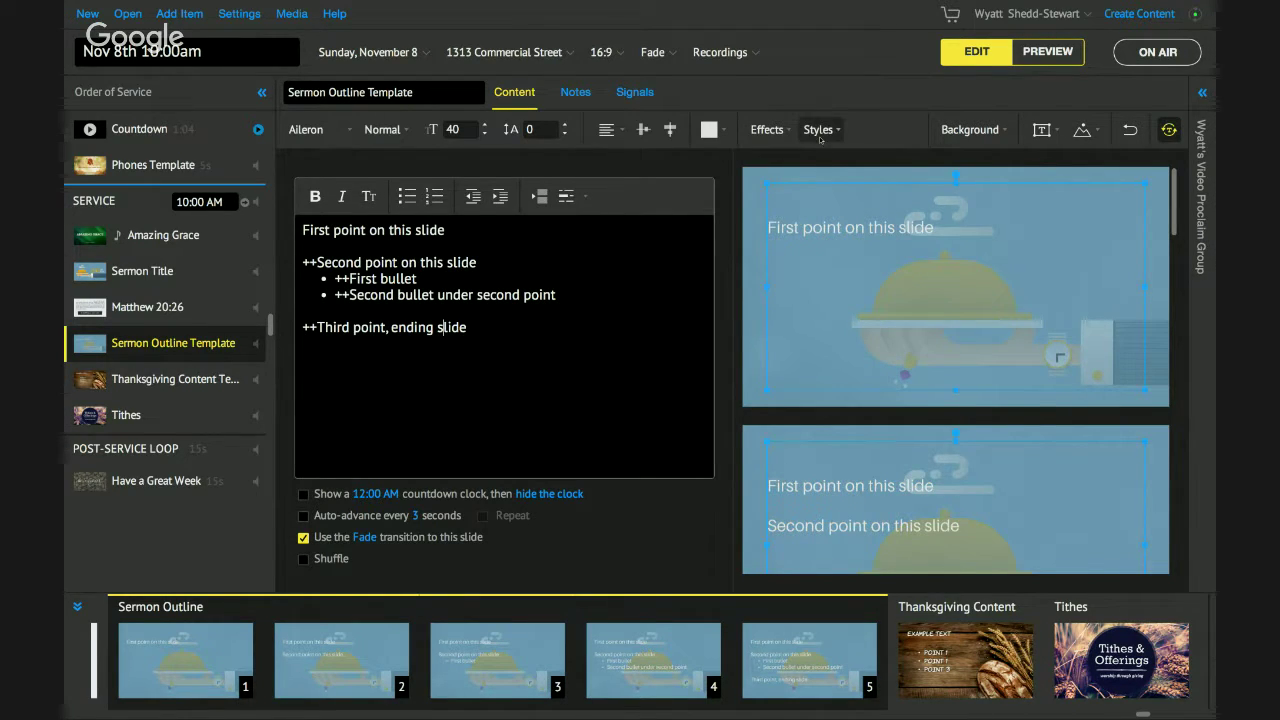
pyautogui.click(818, 129)
pyautogui.click(849, 232)
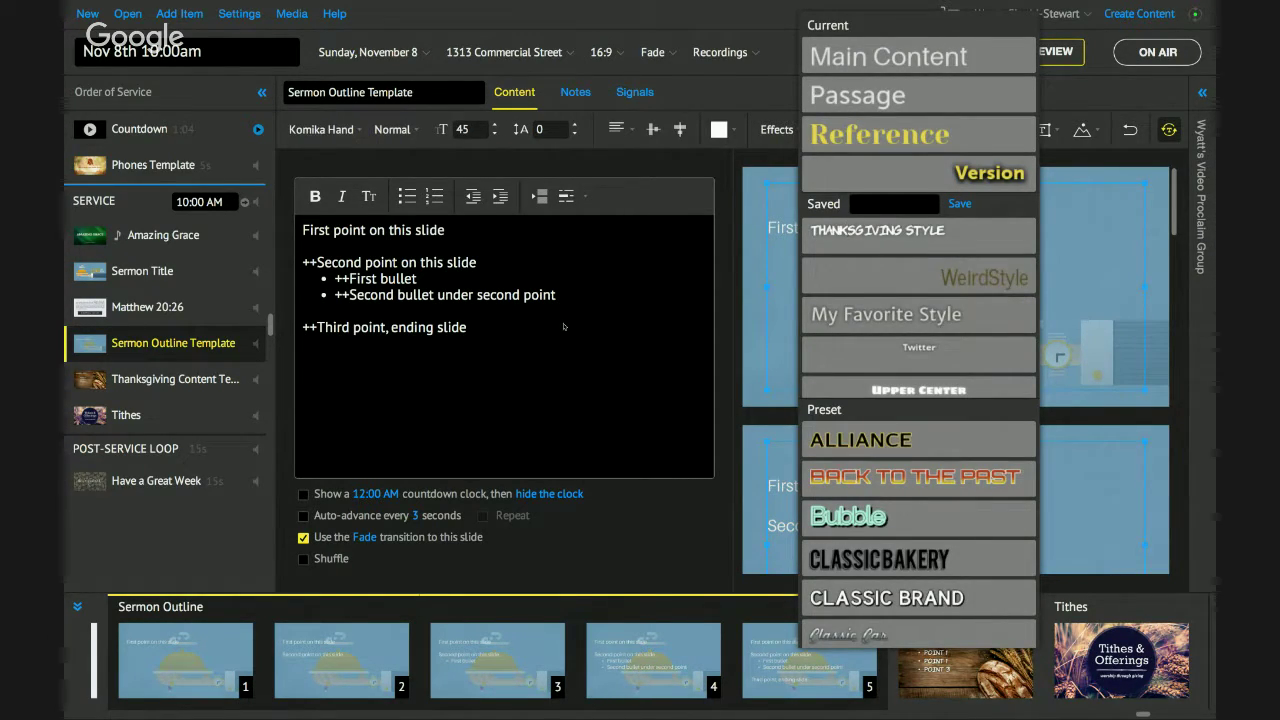
pyautogui.click(560, 326)
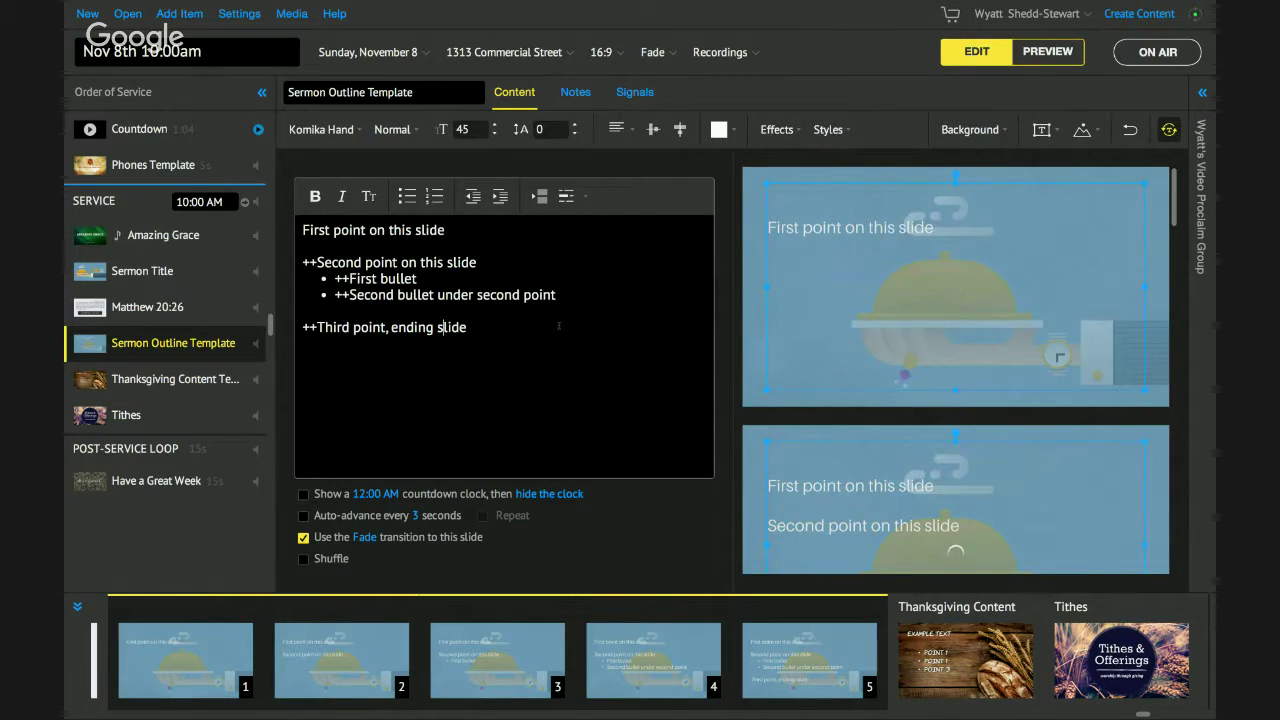
pyautogui.scroll(-3, 814, 379)
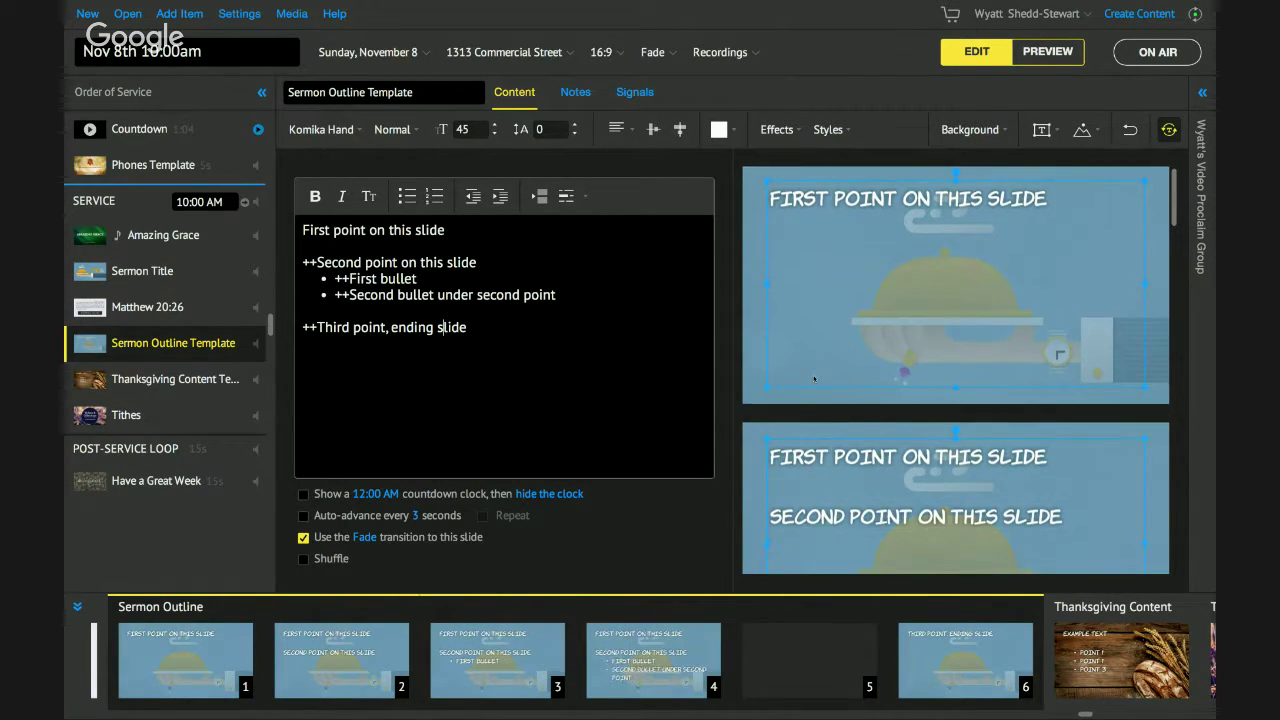
pyautogui.scroll(1, 808, 266)
pyautogui.scroll(2, 808, 266)
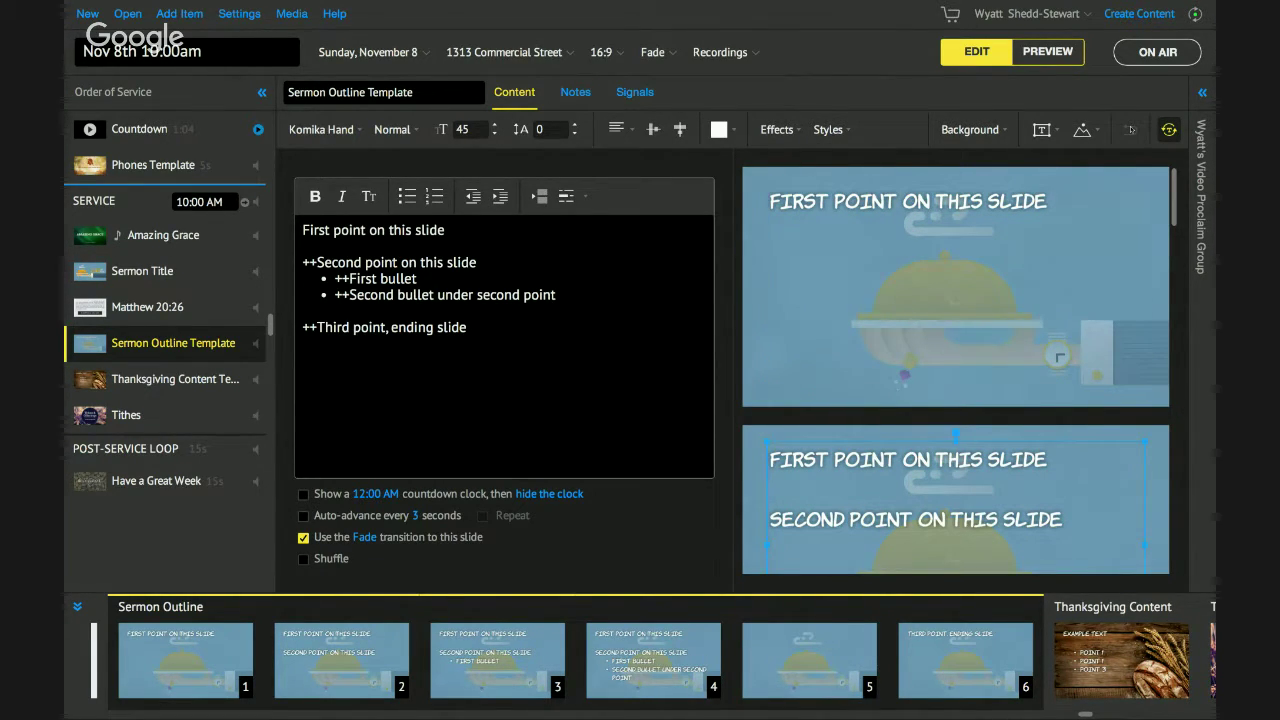
# - Reset the Sermon Outline Template's text formatting to the default
pyautogui.click(1129, 129)
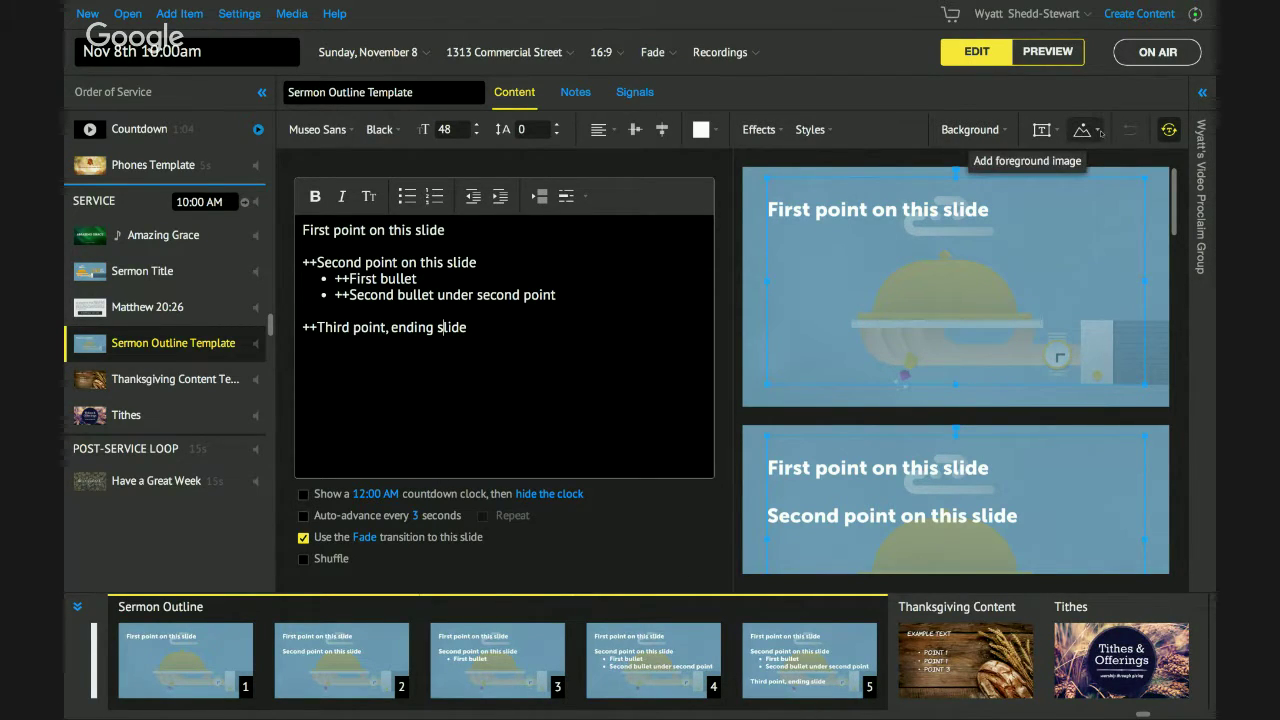
pyautogui.click(1169, 130)
# - Review the text styles and background choices available for the Thanksgiving Content Template
pyautogui.click(169, 385)
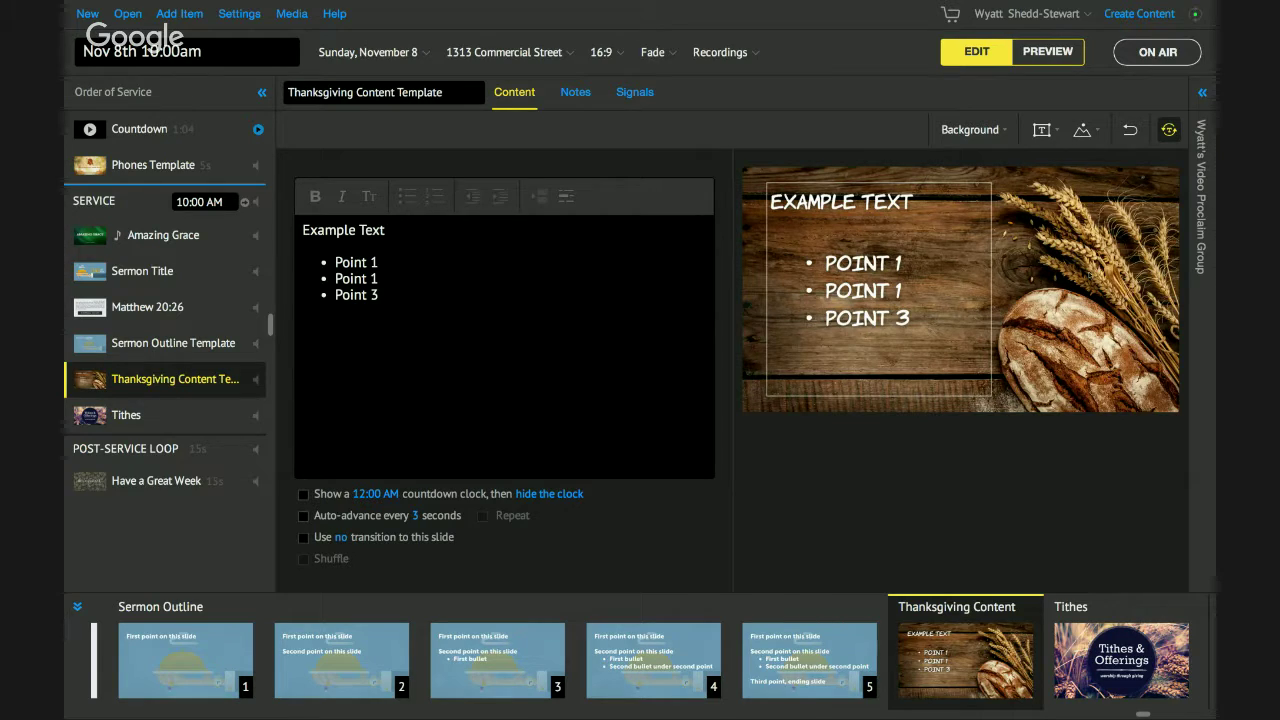
pyautogui.click(406, 289)
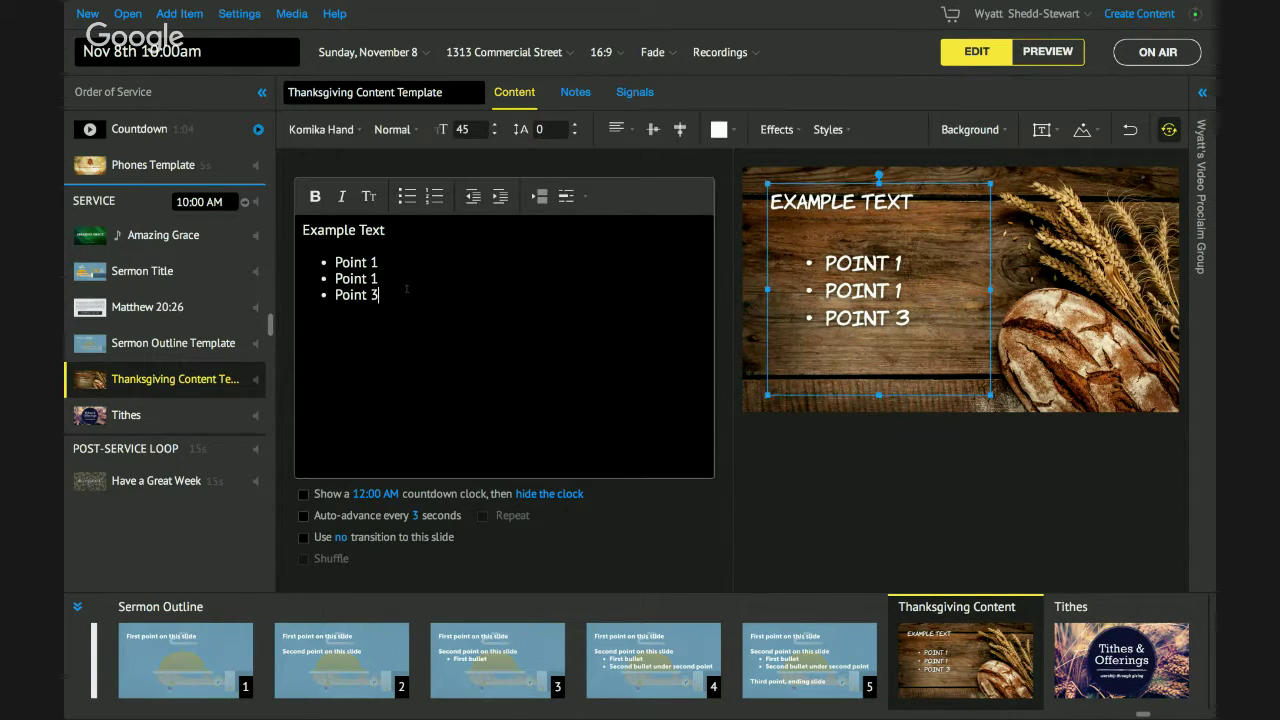
pyautogui.click(826, 132)
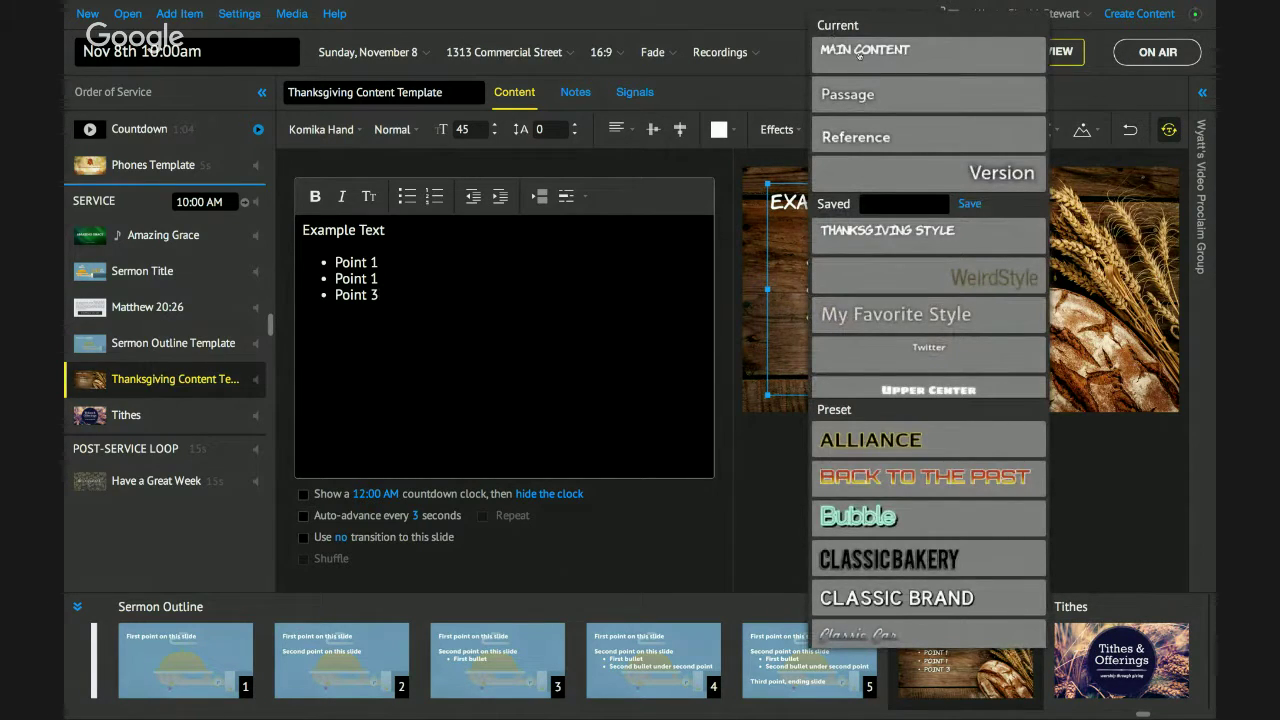
pyautogui.click(563, 301)
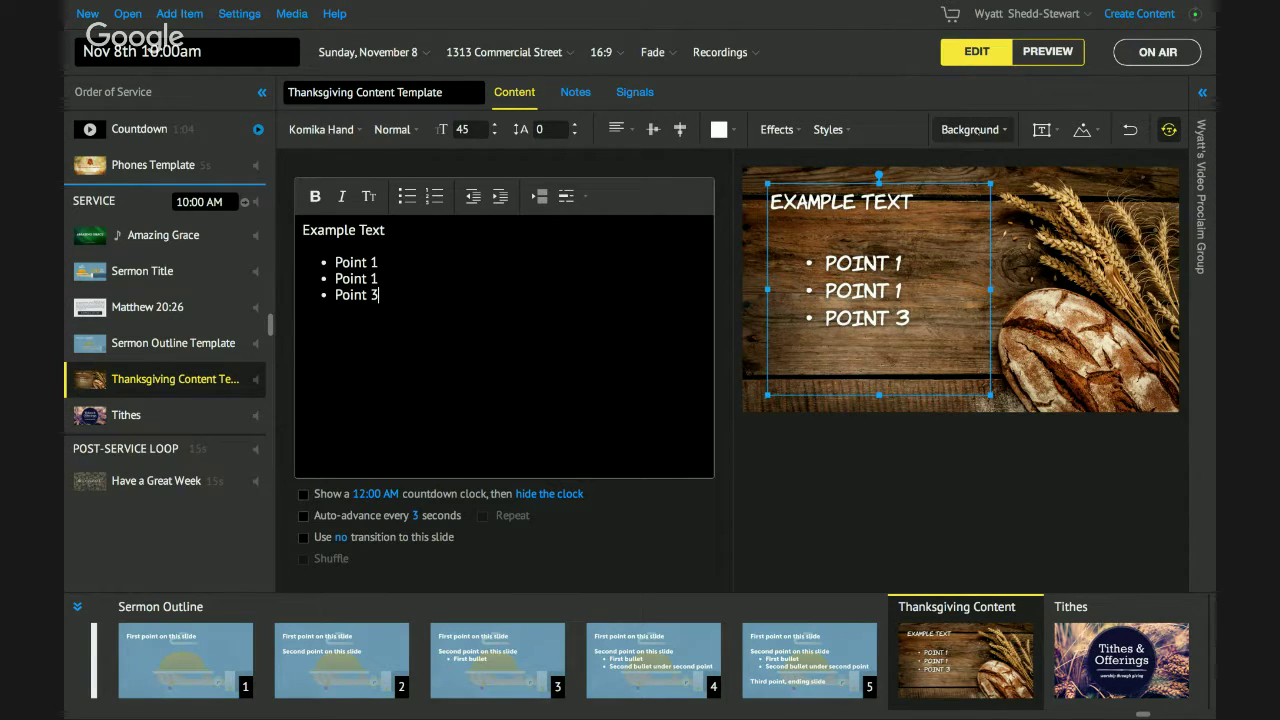
pyautogui.click(968, 130)
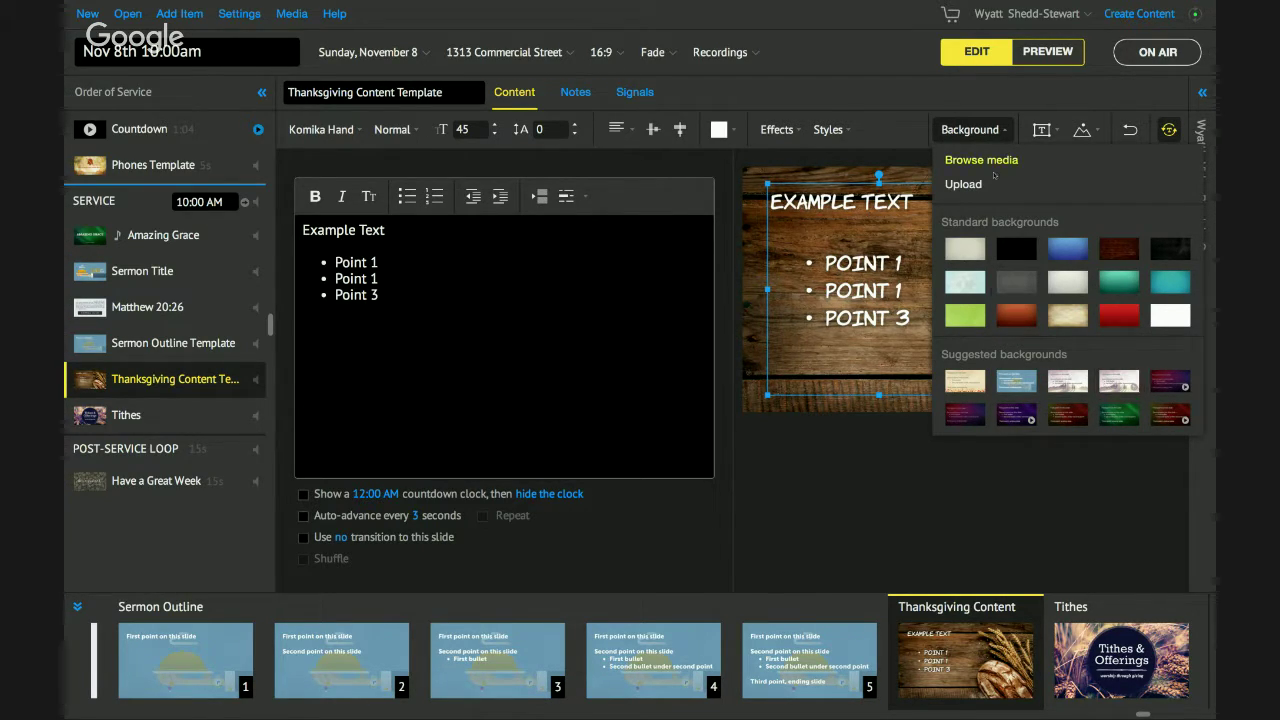
pyautogui.click(961, 130)
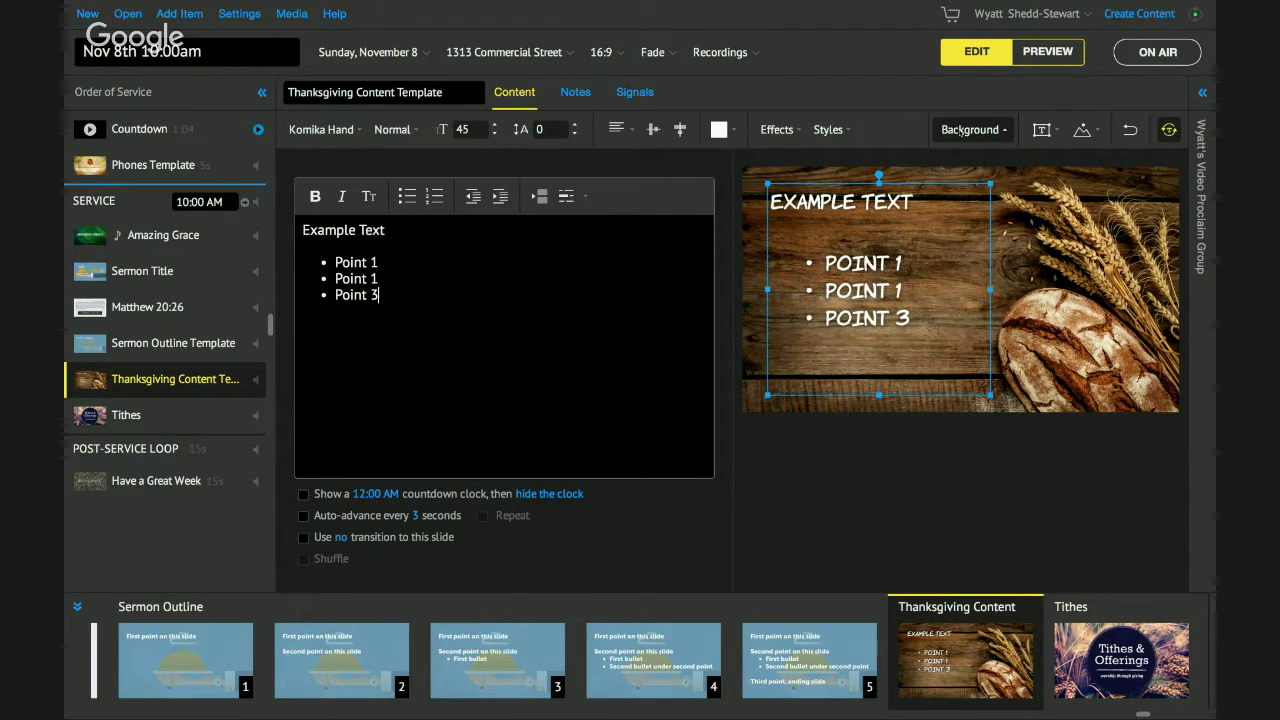
pyautogui.scroll(5, 155, 263)
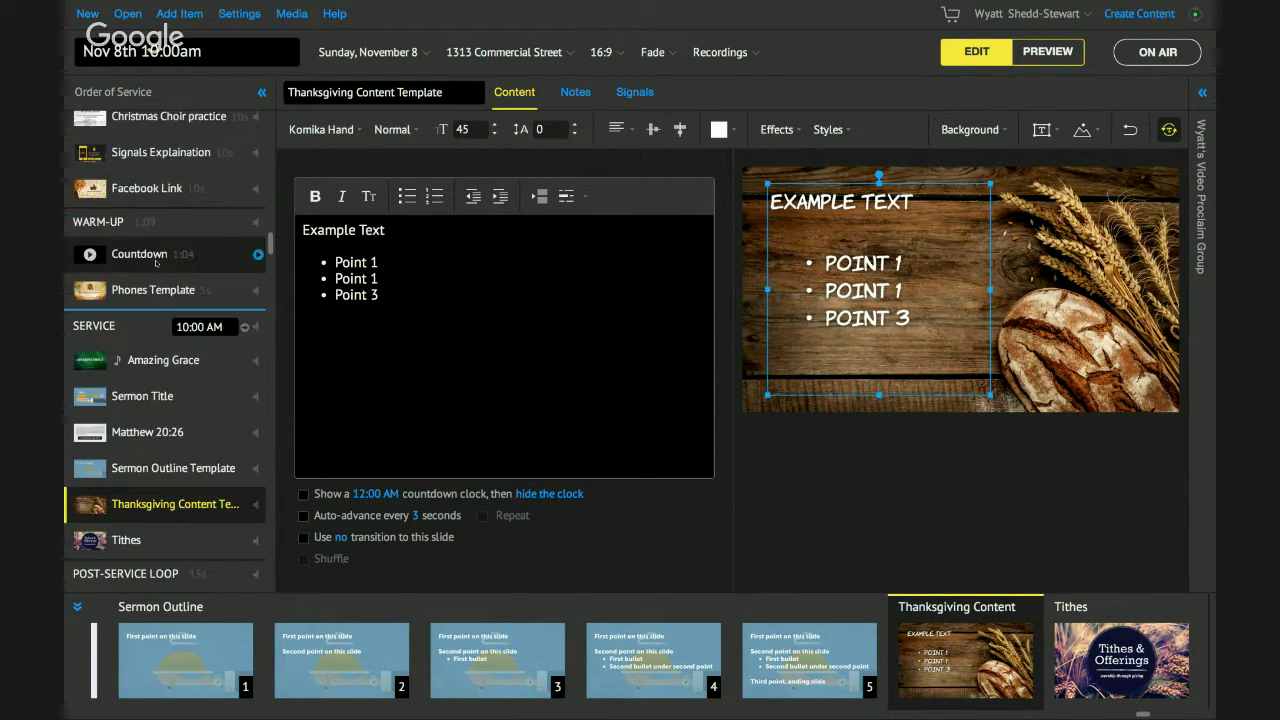
pyautogui.scroll(-7, 155, 263)
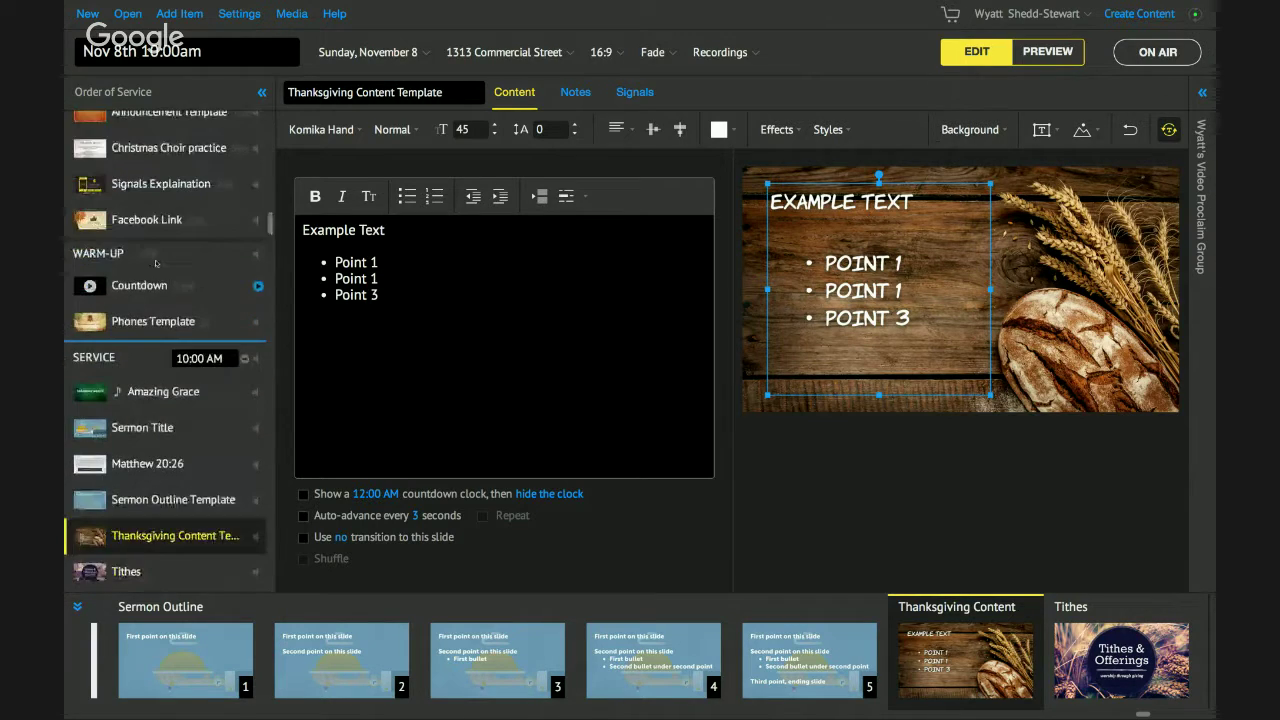
pyautogui.scroll(5, 155, 263)
pyautogui.scroll(3, 155, 263)
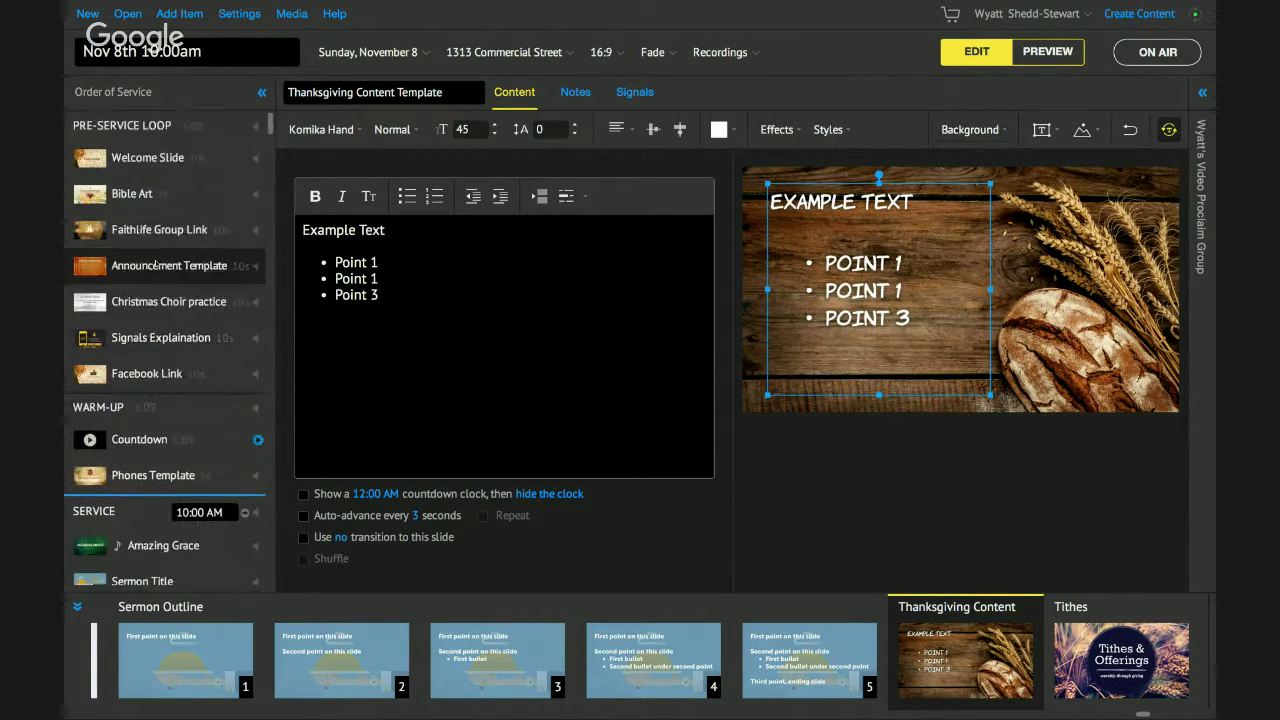
# - Switch to the Google Hangouts window in Chrome and stop the screen sharing
pyautogui.press('super+Tab')
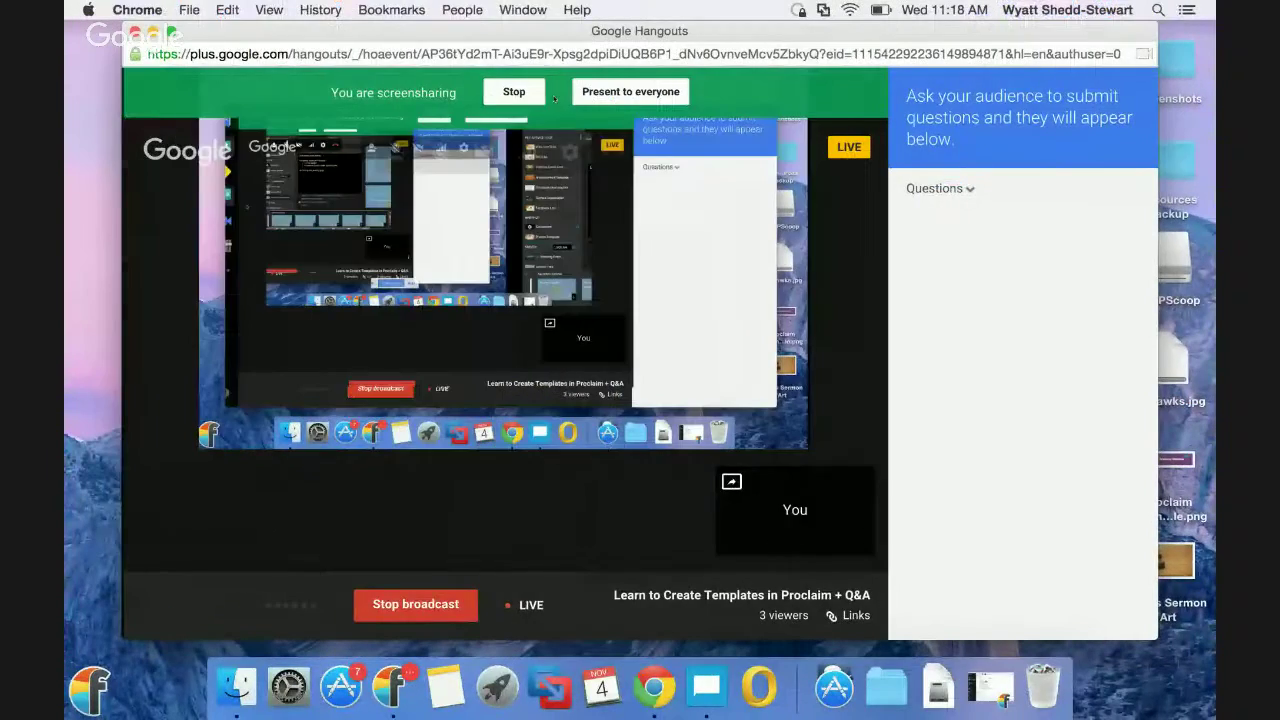
pyautogui.click(512, 92)
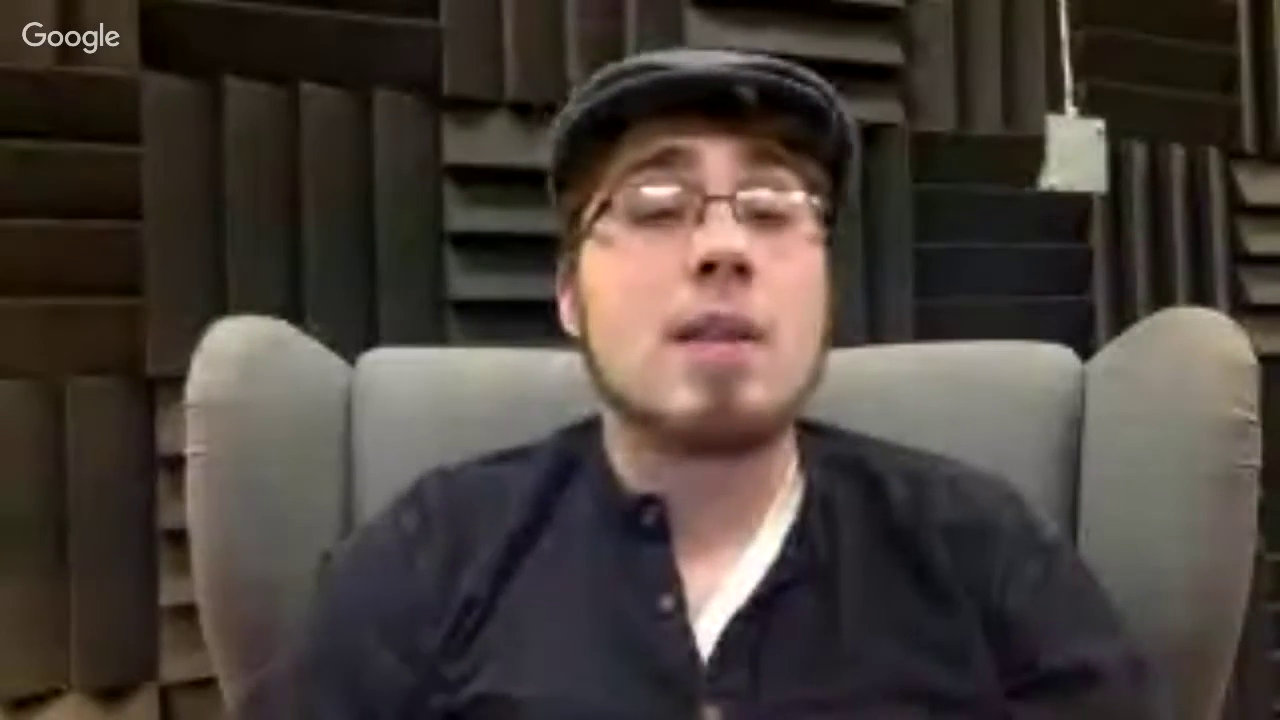